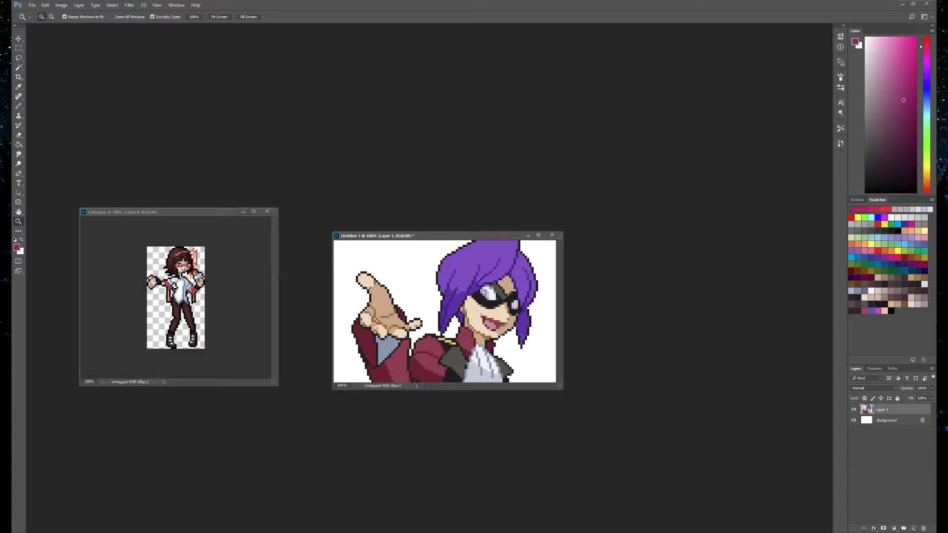
# - Lower Layer 1's opacity to about 40% and add a new empty layer above it
pyautogui.click(932, 399)
pyautogui.moveTo(903, 397); pyautogui.dragTo(911, 397)
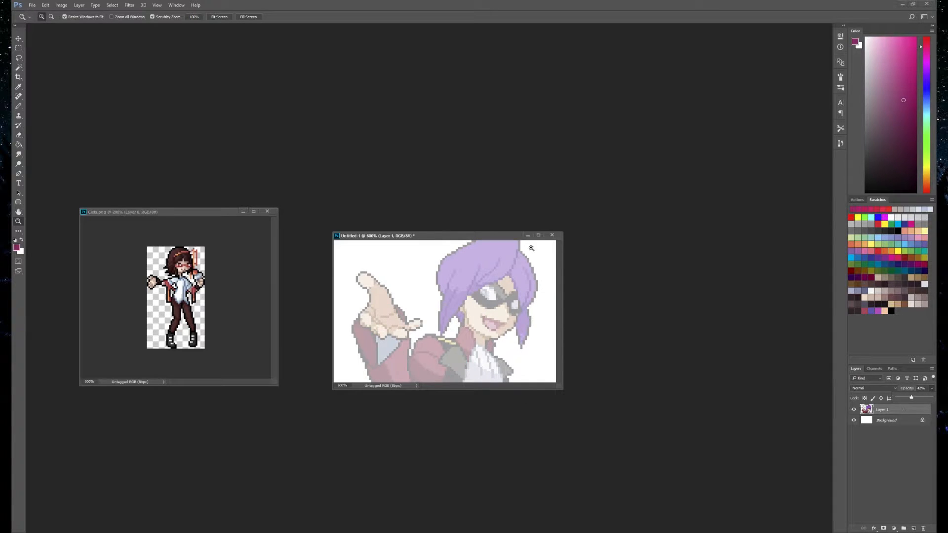
pyautogui.click(914, 528)
pyautogui.click(914, 528)
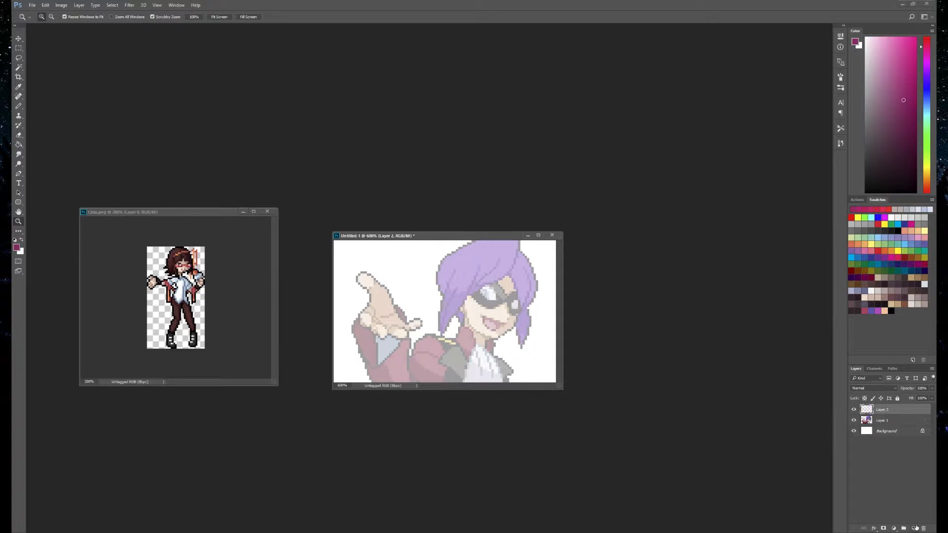
# - Choose a bright pink foreground colour and select the Pencil tool, changing its blending mode to Clear
pyautogui.moveTo(903, 60); pyautogui.dragTo(906, 23)
pyautogui.click(18, 106)
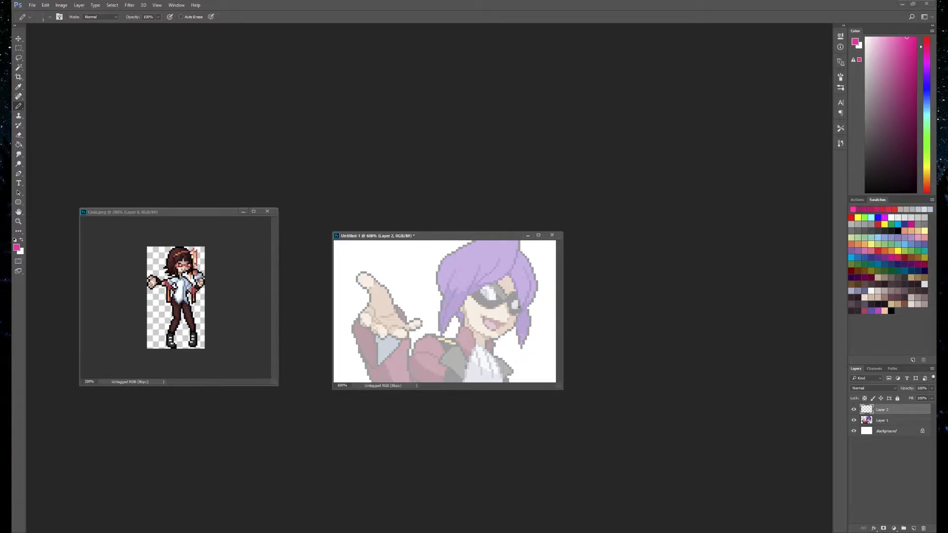
pyautogui.click(904, 37)
pyautogui.click(92, 18)
pyautogui.click(91, 38)
# - Enlarge the reference sprite to 400% and the portrait to 1200%, and move the portrait's window beside the sprite
pyautogui.click(18, 221)
pyautogui.hotkey('ctrl', '+')
pyautogui.click(227, 363)
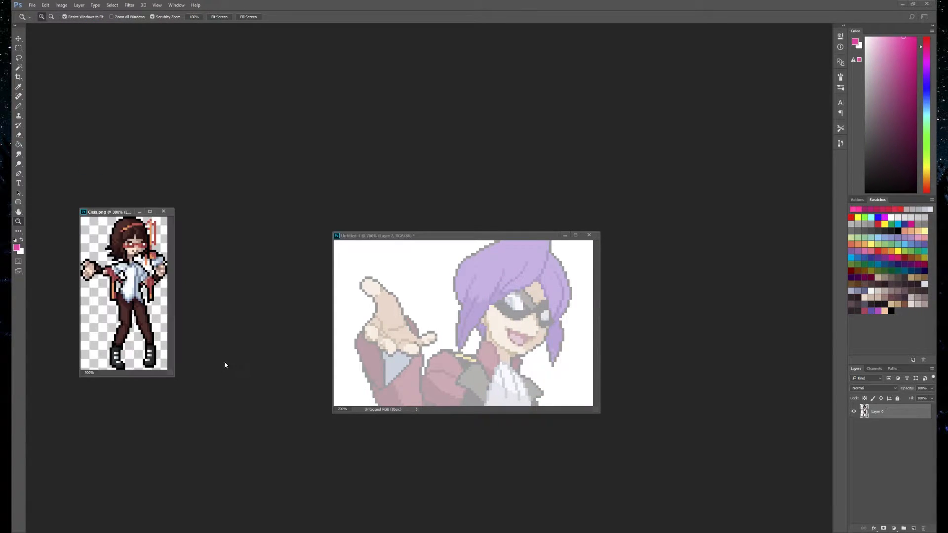
pyautogui.click(143, 348)
pyautogui.click(475, 277)
pyautogui.click(478, 277)
pyautogui.moveTo(451, 233); pyautogui.dragTo(328, 197)
# - Switch the Pencil to Normal mode and sketch the fringe and the long face-framing hair locks on Layer 2
pyautogui.click(20, 106)
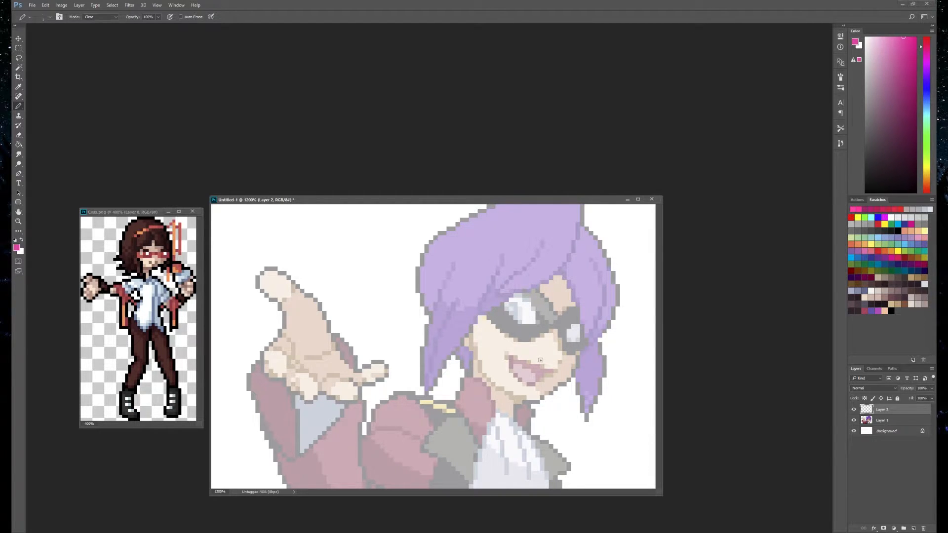
pyautogui.click(99, 17)
pyautogui.click(100, 18)
pyautogui.moveTo(521, 235)
pyautogui.mouseDown()
pyautogui.moveTo(481, 296)
pyautogui.moveTo(501, 249)
pyautogui.moveTo(480, 305)
pyautogui.moveTo(534, 291)
pyautogui.moveTo(481, 300)
pyautogui.moveTo(552, 263)
pyautogui.moveTo(566, 244)
pyautogui.moveTo(592, 336)
pyautogui.mouseUp()
pyautogui.moveTo(591, 269); pyautogui.dragTo(596, 318)
pyautogui.moveTo(614, 283)
pyautogui.mouseDown()
pyautogui.moveTo(602, 289)
pyautogui.moveTo(590, 348)
pyautogui.mouseUp()
pyautogui.moveTo(484, 296)
pyautogui.mouseDown()
pyautogui.moveTo(475, 355)
pyautogui.moveTo(488, 442)
pyautogui.moveTo(461, 317)
pyautogui.moveTo(490, 445)
pyautogui.mouseUp()
pyautogui.moveTo(591, 348); pyautogui.dragTo(556, 415)
# - Sketch the outward-flicking hair tips beside the neck on the left of the head, undoing and redrawing the last strokes
pyautogui.moveTo(455, 368); pyautogui.dragTo(407, 368)
pyautogui.moveTo(434, 340)
pyautogui.mouseDown()
pyautogui.moveTo(443, 309)
pyautogui.moveTo(390, 299)
pyautogui.mouseUp()
pyautogui.moveTo(438, 304); pyautogui.dragTo(391, 285)
pyautogui.moveTo(435, 326); pyautogui.dragTo(394, 287)
pyautogui.moveTo(429, 327); pyautogui.dragTo(387, 322)
pyautogui.moveTo(440, 347); pyautogui.dragTo(390, 330)
pyautogui.moveTo(454, 371)
pyautogui.mouseDown()
pyautogui.moveTo(399, 362)
pyautogui.moveTo(387, 323)
pyautogui.mouseUp()
pyautogui.click(440, 362)
pyautogui.hotkey('ctrl', 'z')
pyautogui.hotkey('ctrl', 'alt', 'z')
pyautogui.hotkey('ctrl', 'alt', 'z')
pyautogui.hotkey('ctrl', 'alt', 'z')
pyautogui.moveTo(392, 333)
pyautogui.mouseDown()
pyautogui.moveTo(440, 317)
pyautogui.moveTo(431, 296)
pyautogui.mouseUp()
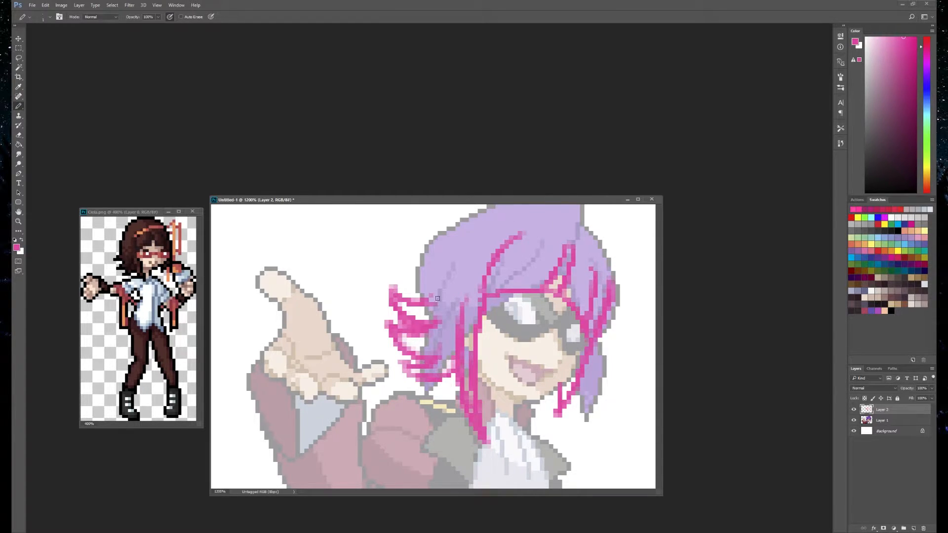
# - Outline the crown of the head and sketch the curved headband across the hair with its ribbon at the right
pyautogui.moveTo(428, 295)
pyautogui.mouseDown()
pyautogui.moveTo(441, 248)
pyautogui.moveTo(429, 295)
pyautogui.moveTo(481, 213)
pyautogui.moveTo(434, 249)
pyautogui.moveTo(509, 203)
pyautogui.moveTo(442, 235)
pyautogui.moveTo(531, 204)
pyautogui.mouseUp()
pyautogui.moveTo(436, 244); pyautogui.dragTo(484, 206)
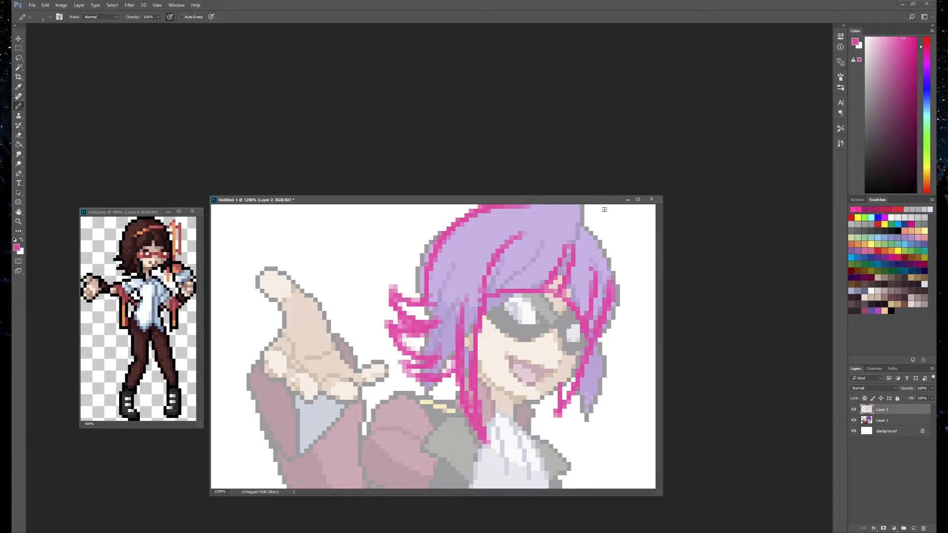
pyautogui.moveTo(547, 200)
pyautogui.mouseDown()
pyautogui.moveTo(610, 248)
pyautogui.moveTo(587, 221)
pyautogui.moveTo(616, 279)
pyautogui.mouseUp()
pyautogui.moveTo(507, 245); pyautogui.dragTo(619, 275)
pyautogui.moveTo(492, 271); pyautogui.dragTo(611, 251)
pyautogui.moveTo(521, 230)
pyautogui.mouseDown()
pyautogui.moveTo(594, 232)
pyautogui.moveTo(612, 272)
pyautogui.mouseUp()
# - Sketch the right edge of the hair and the long strands hanging below the ribbon
pyautogui.moveTo(618, 267)
pyautogui.mouseDown()
pyautogui.moveTo(637, 237)
pyautogui.moveTo(626, 367)
pyautogui.moveTo(603, 338)
pyautogui.mouseUp()
pyautogui.moveTo(617, 253)
pyautogui.mouseDown()
pyautogui.moveTo(636, 214)
pyautogui.moveTo(602, 373)
pyautogui.moveTo(602, 476)
pyautogui.mouseUp()
pyautogui.moveTo(609, 358); pyautogui.dragTo(632, 454)
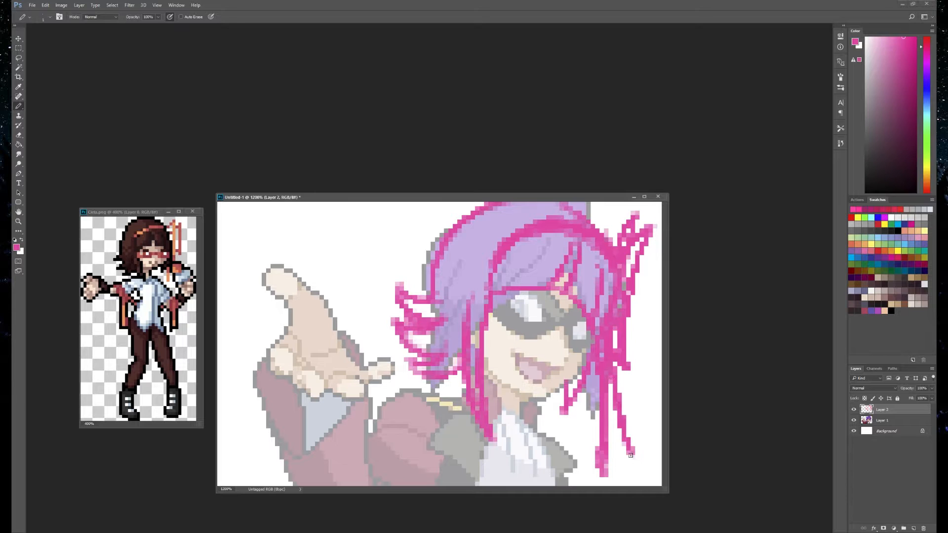
# - Refine the fringe parting and the front lock, and thicken the flicked hair ends beside the neck
pyautogui.moveTo(490, 271); pyautogui.dragTo(481, 311)
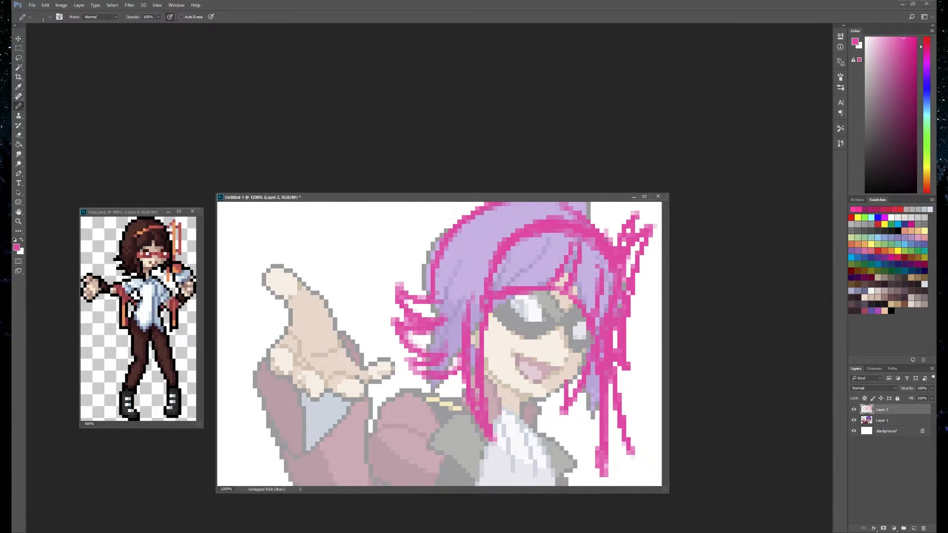
pyautogui.moveTo(576, 242)
pyautogui.mouseDown()
pyautogui.moveTo(577, 279)
pyautogui.moveTo(553, 291)
pyautogui.moveTo(562, 284)
pyautogui.moveTo(549, 283)
pyautogui.mouseUp()
pyautogui.moveTo(549, 283); pyautogui.dragTo(571, 244)
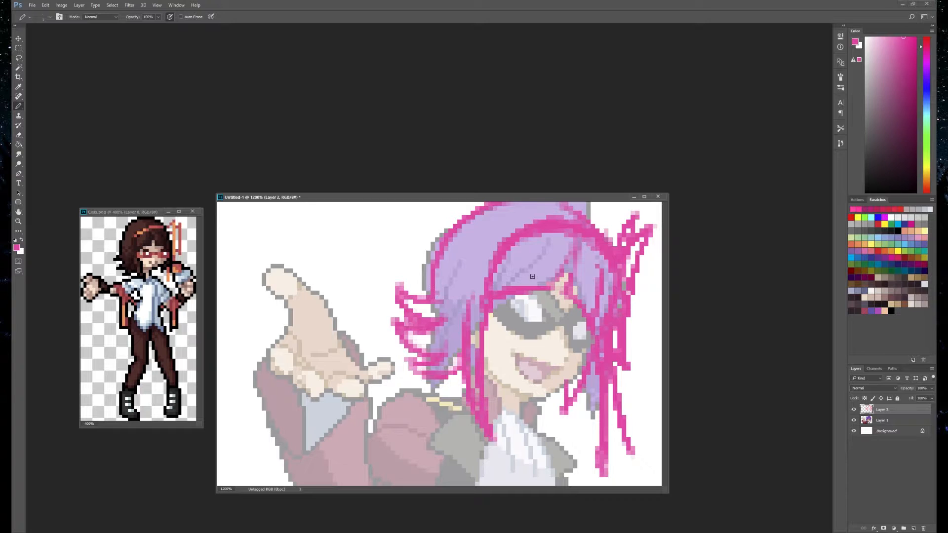
pyautogui.moveTo(497, 291)
pyautogui.mouseDown()
pyautogui.moveTo(523, 284)
pyautogui.moveTo(490, 296)
pyautogui.moveTo(558, 280)
pyautogui.mouseUp()
pyautogui.moveTo(488, 307)
pyautogui.mouseDown()
pyautogui.moveTo(526, 286)
pyautogui.moveTo(478, 301)
pyautogui.moveTo(518, 243)
pyautogui.mouseUp()
pyautogui.moveTo(454, 375)
pyautogui.mouseDown()
pyautogui.moveTo(451, 386)
pyautogui.moveTo(475, 374)
pyautogui.mouseUp()
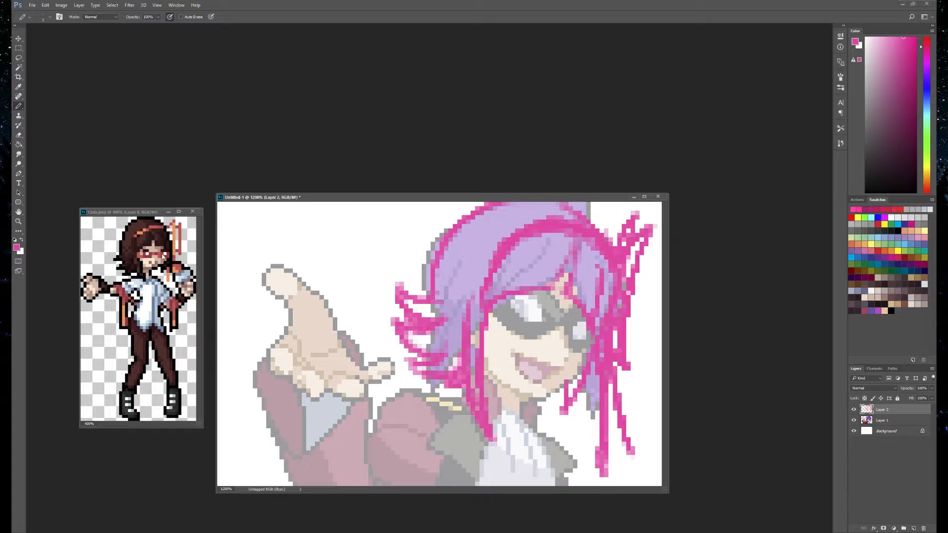
# - Sketch the jawline, neck, open shirt collar and the shoulder line on the left
pyautogui.moveTo(584, 362)
pyautogui.mouseDown()
pyautogui.moveTo(546, 399)
pyautogui.moveTo(523, 400)
pyautogui.mouseUp()
pyautogui.moveTo(523, 401); pyautogui.dragTo(525, 432)
pyautogui.moveTo(499, 410); pyautogui.dragTo(498, 396)
pyautogui.moveTo(495, 413); pyautogui.dragTo(488, 439)
pyautogui.moveTo(524, 402); pyautogui.dragTo(535, 485)
pyautogui.moveTo(472, 412)
pyautogui.mouseDown()
pyautogui.moveTo(395, 390)
pyautogui.moveTo(372, 446)
pyautogui.mouseUp()
pyautogui.moveTo(401, 411); pyautogui.dragTo(378, 437)
# - Sketch the sleeve edges, the raised thumb and little finger, the upper arm and the jacket's front edges
pyautogui.moveTo(300, 394); pyautogui.dragTo(306, 486)
pyautogui.moveTo(361, 402); pyautogui.dragTo(375, 485)
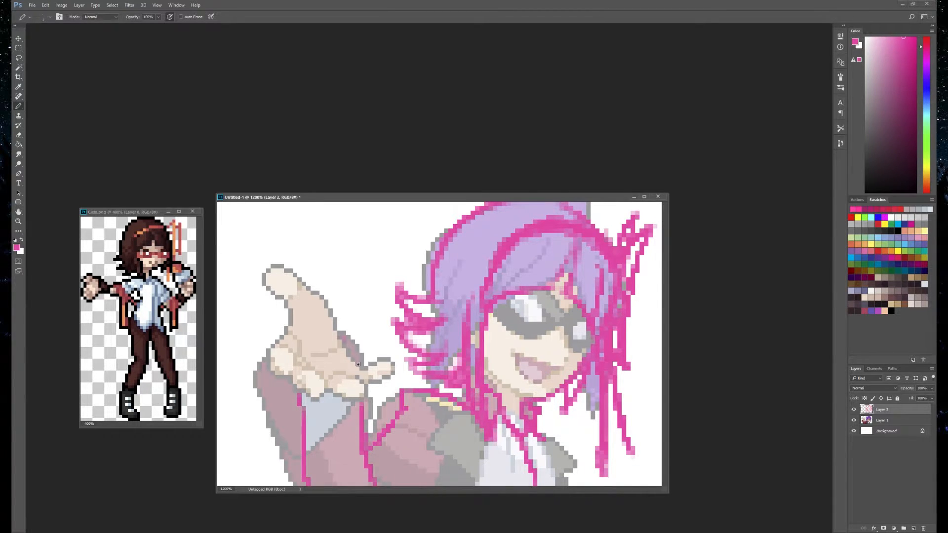
pyautogui.moveTo(271, 268); pyautogui.dragTo(323, 297)
pyautogui.moveTo(369, 383); pyautogui.dragTo(394, 373)
pyautogui.moveTo(367, 451)
pyautogui.mouseDown()
pyautogui.moveTo(396, 472)
pyautogui.moveTo(375, 487)
pyautogui.mouseUp()
pyautogui.moveTo(458, 459); pyautogui.dragTo(436, 487)
pyautogui.moveTo(462, 420); pyautogui.dragTo(438, 508)
pyautogui.moveTo(542, 441); pyautogui.dragTo(562, 503)
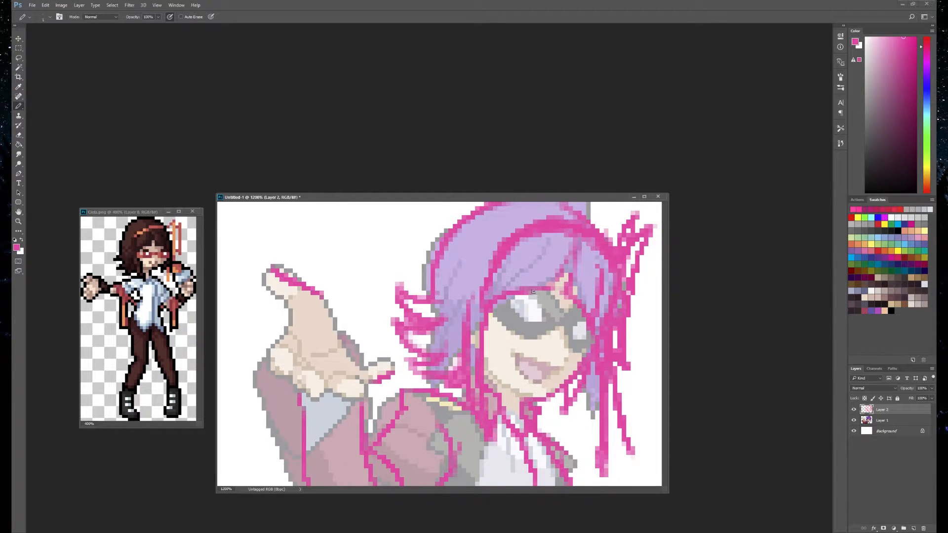
# - Sketch the eyes, glasses, mouth, jaw shading and forehead lock, and check the sketch with Layer 1 hidden
pyautogui.moveTo(506, 296); pyautogui.dragTo(542, 307)
pyautogui.moveTo(528, 304)
pyautogui.mouseDown()
pyautogui.moveTo(545, 320)
pyautogui.moveTo(585, 327)
pyautogui.moveTo(522, 321)
pyautogui.mouseUp()
pyautogui.moveTo(573, 327); pyautogui.dragTo(578, 334)
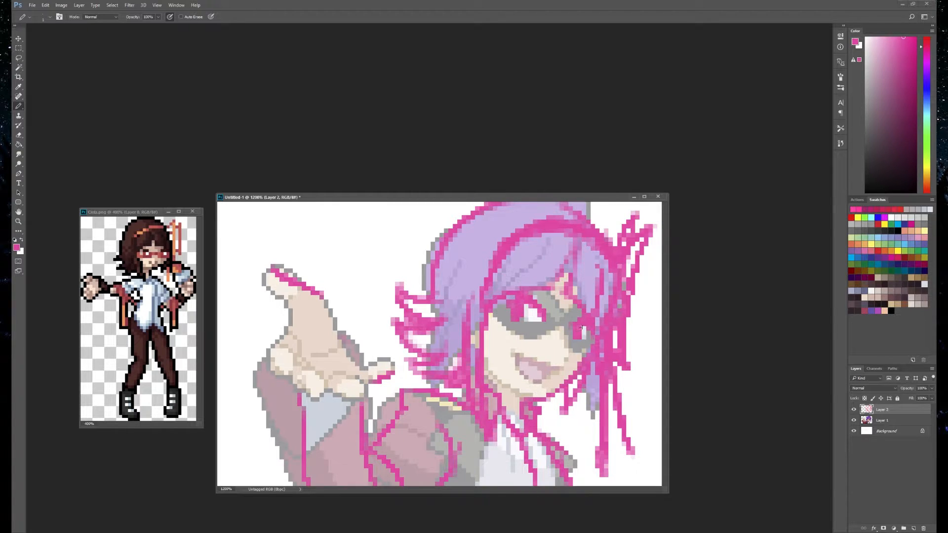
pyautogui.moveTo(496, 311)
pyautogui.mouseDown()
pyautogui.moveTo(539, 338)
pyautogui.moveTo(571, 324)
pyautogui.moveTo(590, 353)
pyautogui.mouseUp()
pyautogui.moveTo(543, 336)
pyautogui.mouseDown()
pyautogui.moveTo(516, 358)
pyautogui.moveTo(560, 373)
pyautogui.mouseUp()
pyautogui.moveTo(486, 363); pyautogui.dragTo(522, 396)
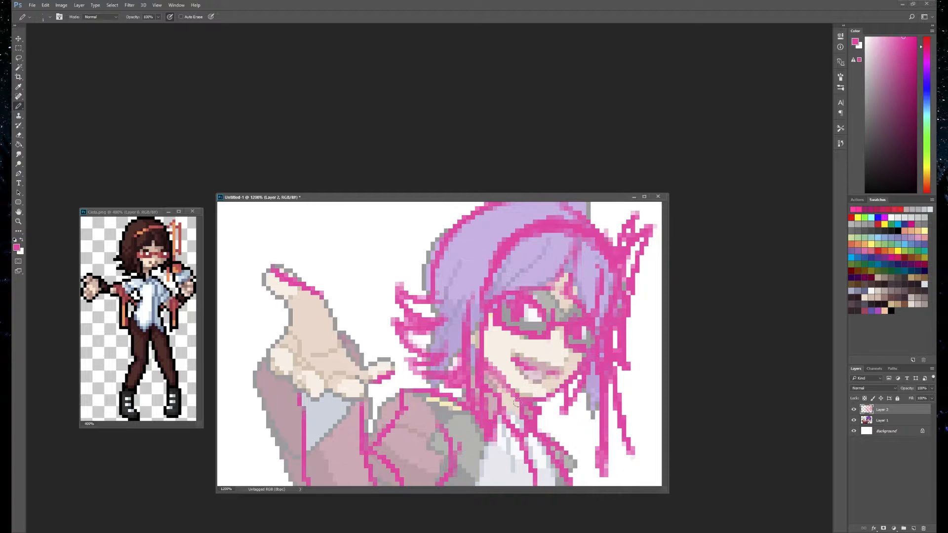
pyautogui.moveTo(564, 236); pyautogui.dragTo(570, 295)
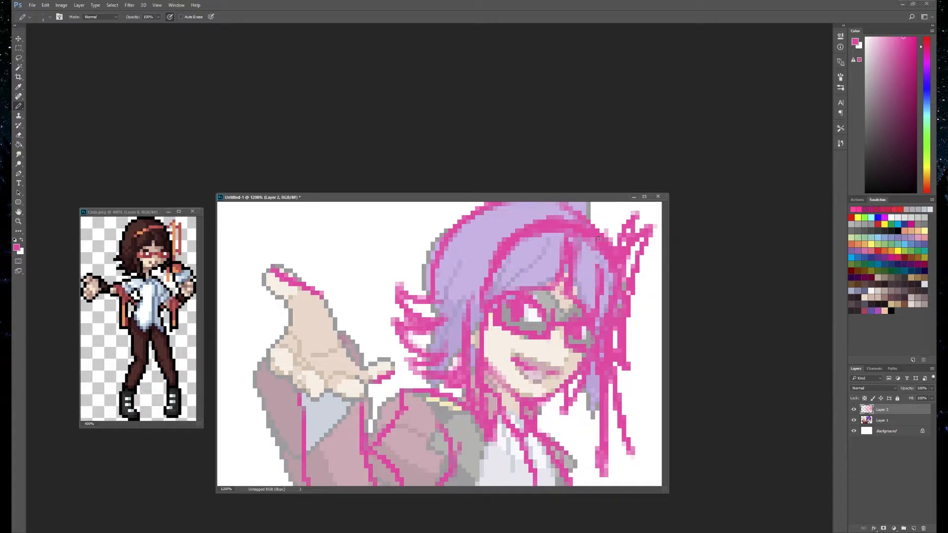
pyautogui.click(854, 420)
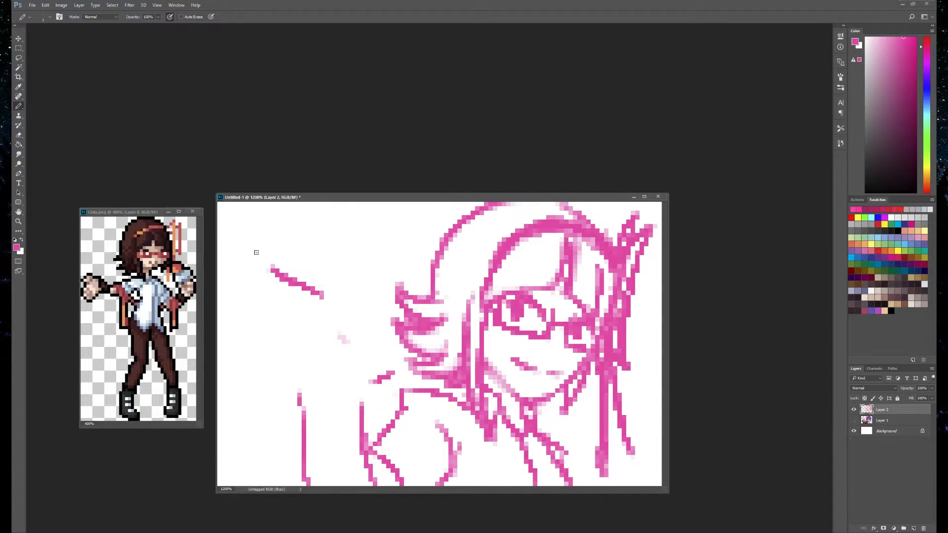
pyautogui.click(854, 420)
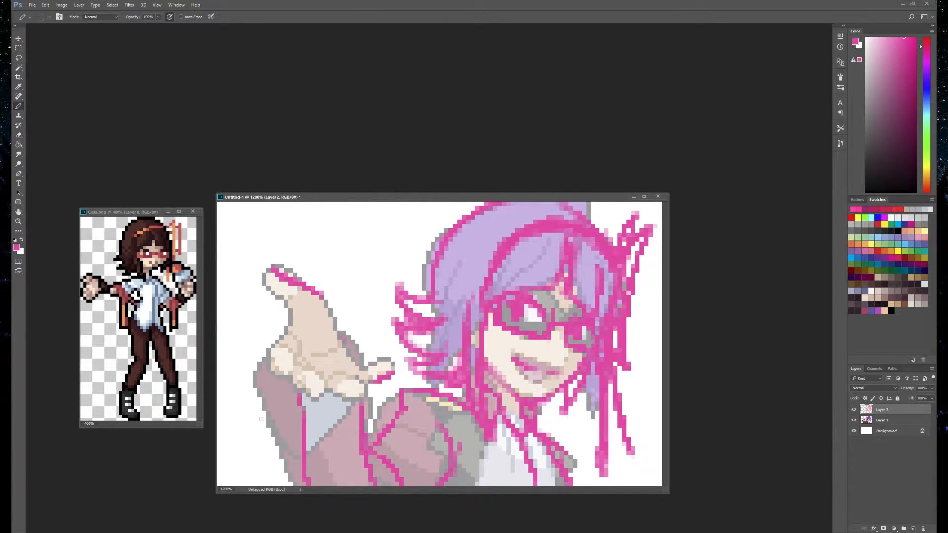
pyautogui.click(854, 420)
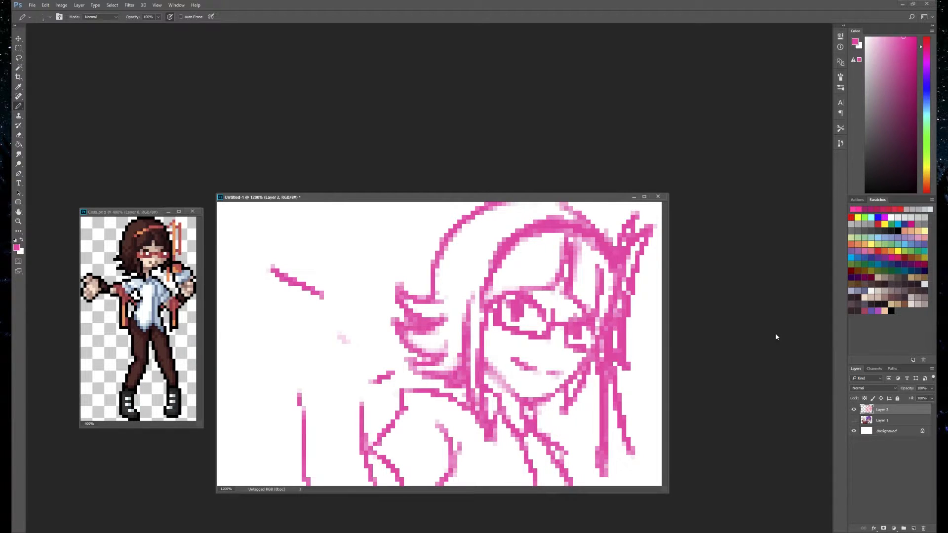
pyautogui.click(854, 420)
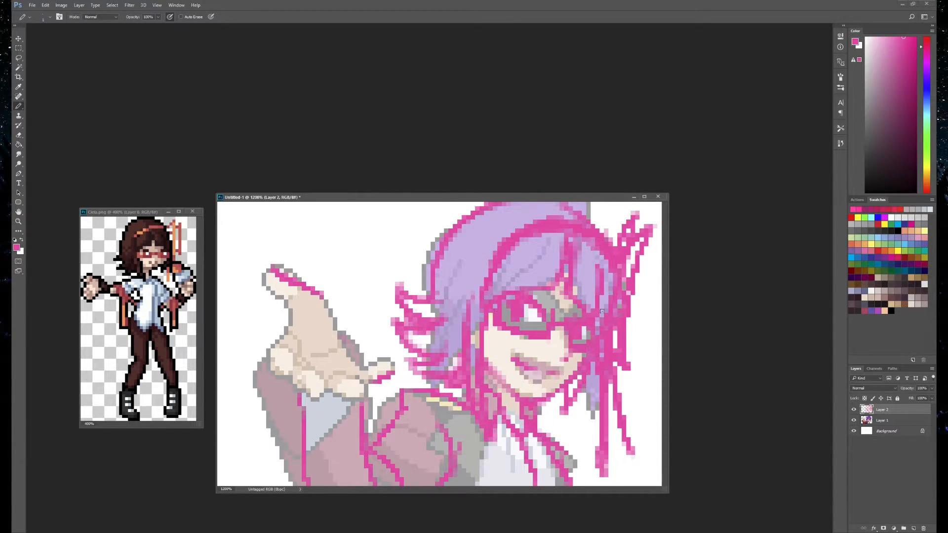
# - Rework the long side lock next to the cheek into thinner strands and clean up the hair behind it
pyautogui.moveTo(472, 267); pyautogui.dragTo(461, 311)
pyautogui.moveTo(467, 292)
pyautogui.mouseDown()
pyautogui.moveTo(461, 365)
pyautogui.moveTo(479, 417)
pyautogui.mouseUp()
pyautogui.moveTo(460, 363); pyautogui.dragTo(481, 426)
pyautogui.moveTo(476, 395); pyautogui.dragTo(485, 417)
pyautogui.moveTo(468, 358); pyautogui.dragTo(478, 407)
pyautogui.moveTo(460, 287); pyautogui.dragTo(442, 319)
pyautogui.moveTo(442, 323)
pyautogui.mouseDown()
pyautogui.moveTo(448, 310)
pyautogui.moveTo(433, 288)
pyautogui.mouseUp()
pyautogui.moveTo(463, 367); pyautogui.dragTo(472, 405)
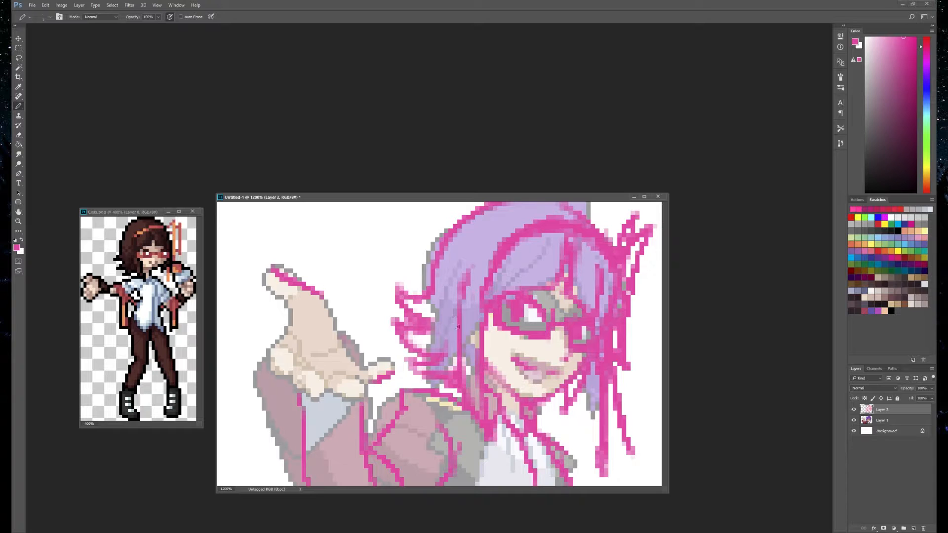
pyautogui.moveTo(468, 244); pyautogui.dragTo(455, 329)
pyautogui.moveTo(452, 280); pyautogui.dragTo(456, 340)
pyautogui.moveTo(475, 266)
pyautogui.mouseDown()
pyautogui.moveTo(460, 317)
pyautogui.moveTo(456, 301)
pyautogui.mouseUp()
# - Hide Layer 1 and redraw the chin, jaw, cheek line and neck strands while clearing the old mouth
pyautogui.click(854, 420)
pyautogui.moveTo(499, 381); pyautogui.dragTo(532, 409)
pyautogui.moveTo(512, 360); pyautogui.dragTo(540, 373)
pyautogui.moveTo(551, 373)
pyautogui.mouseDown()
pyautogui.moveTo(561, 375)
pyautogui.moveTo(516, 360)
pyautogui.moveTo(532, 377)
pyautogui.mouseUp()
pyautogui.moveTo(566, 331)
pyautogui.mouseDown()
pyautogui.moveTo(566, 364)
pyautogui.moveTo(557, 359)
pyautogui.mouseUp()
pyautogui.moveTo(478, 357)
pyautogui.mouseDown()
pyautogui.moveTo(486, 418)
pyautogui.moveTo(495, 405)
pyautogui.mouseUp()
pyautogui.moveTo(491, 317); pyautogui.dragTo(499, 428)
pyautogui.moveTo(463, 348); pyautogui.dragTo(496, 423)
pyautogui.moveTo(470, 390); pyautogui.dragTo(514, 434)
# - Touch up the upper eyelid and sketch a small nose mark and a slight smile on the face
pyautogui.moveTo(488, 375)
pyautogui.mouseDown()
pyautogui.moveTo(488, 404)
pyautogui.moveTo(492, 365)
pyautogui.mouseUp()
pyautogui.moveTo(512, 298); pyautogui.dragTo(537, 309)
pyautogui.moveTo(559, 360); pyautogui.dragTo(569, 363)
pyautogui.moveTo(569, 362); pyautogui.dragTo(560, 350)
pyautogui.moveTo(558, 354)
pyautogui.mouseDown()
pyautogui.moveTo(522, 369)
pyautogui.moveTo(556, 374)
pyautogui.mouseUp()
pyautogui.moveTo(514, 359)
pyautogui.mouseDown()
pyautogui.moveTo(538, 410)
pyautogui.moveTo(533, 399)
pyautogui.moveTo(547, 395)
pyautogui.mouseUp()
pyautogui.moveTo(526, 368); pyautogui.dragTo(562, 379)
# - Rework the glasses area and redraw both eyes with larger irises, checking them against Layer 1
pyautogui.moveTo(508, 296)
pyautogui.mouseDown()
pyautogui.moveTo(585, 347)
pyautogui.moveTo(567, 323)
pyautogui.moveTo(557, 346)
pyautogui.mouseUp()
pyautogui.moveTo(548, 317); pyautogui.dragTo(539, 338)
pyautogui.moveTo(571, 325)
pyautogui.mouseDown()
pyautogui.moveTo(567, 343)
pyautogui.moveTo(587, 351)
pyautogui.mouseUp()
pyautogui.moveTo(512, 301); pyautogui.dragTo(589, 322)
pyautogui.moveTo(518, 305); pyautogui.dragTo(516, 319)
pyautogui.click(853, 421)
pyautogui.moveTo(583, 328)
pyautogui.mouseDown()
pyautogui.moveTo(580, 338)
pyautogui.moveTo(589, 320)
pyautogui.mouseUp()
pyautogui.click(854, 421)
pyautogui.moveTo(512, 307)
pyautogui.mouseDown()
pyautogui.moveTo(521, 320)
pyautogui.moveTo(526, 314)
pyautogui.moveTo(521, 323)
pyautogui.mouseUp()
pyautogui.click(588, 328)
pyautogui.moveTo(588, 333); pyautogui.dragTo(596, 326)
pyautogui.moveTo(509, 311); pyautogui.dragTo(510, 311)
pyautogui.moveTo(538, 311)
pyautogui.mouseDown()
pyautogui.moveTo(592, 341)
pyautogui.moveTo(577, 326)
pyautogui.moveTo(574, 341)
pyautogui.mouseUp()
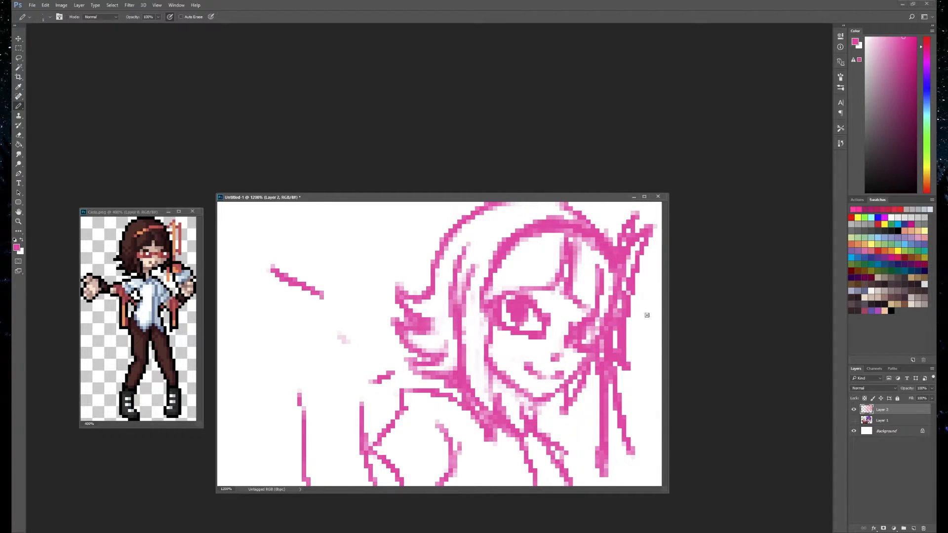
# - Compare the pink sketch with the original portrait by toggling the visibility of Layer 1 and Layer 2
pyautogui.click(853, 420)
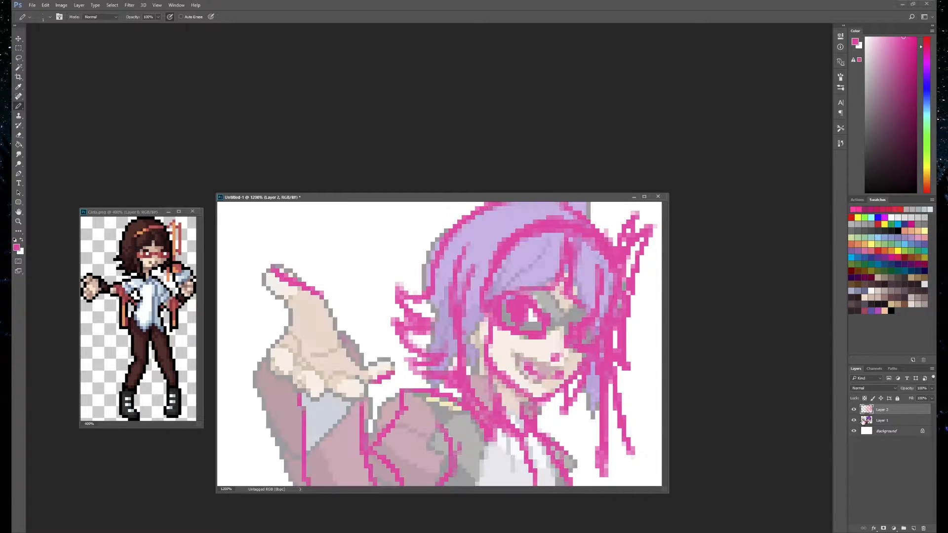
pyautogui.click(853, 409)
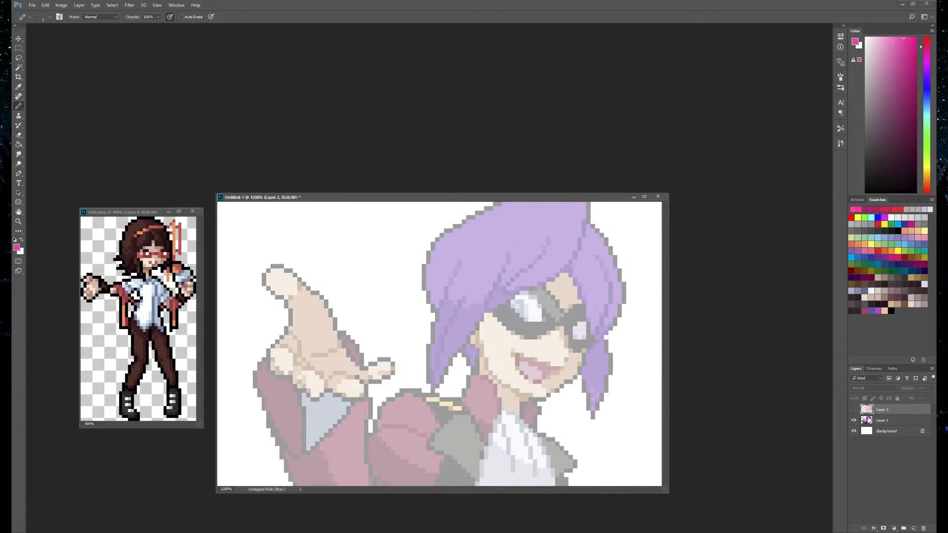
pyautogui.click(853, 420)
pyautogui.click(853, 410)
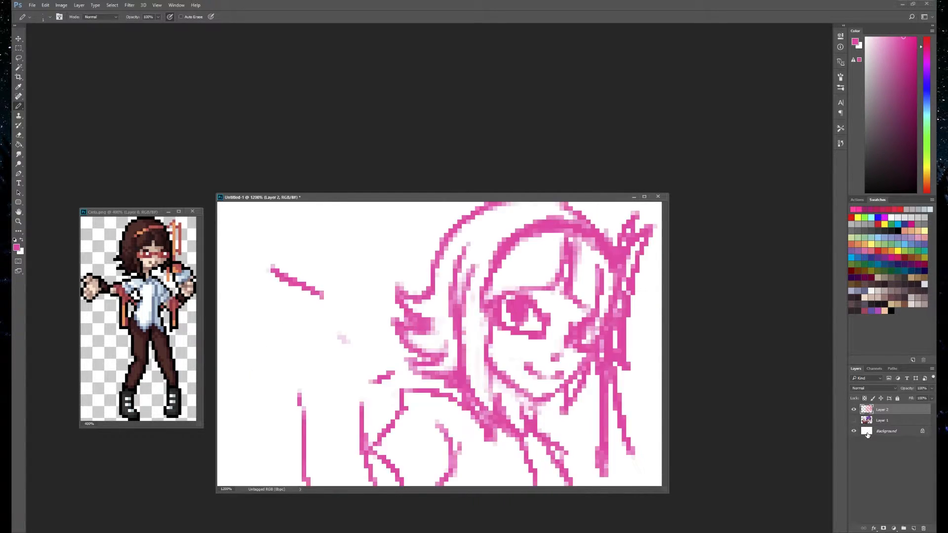
pyautogui.click(854, 409)
pyautogui.click(853, 421)
pyautogui.click(854, 409)
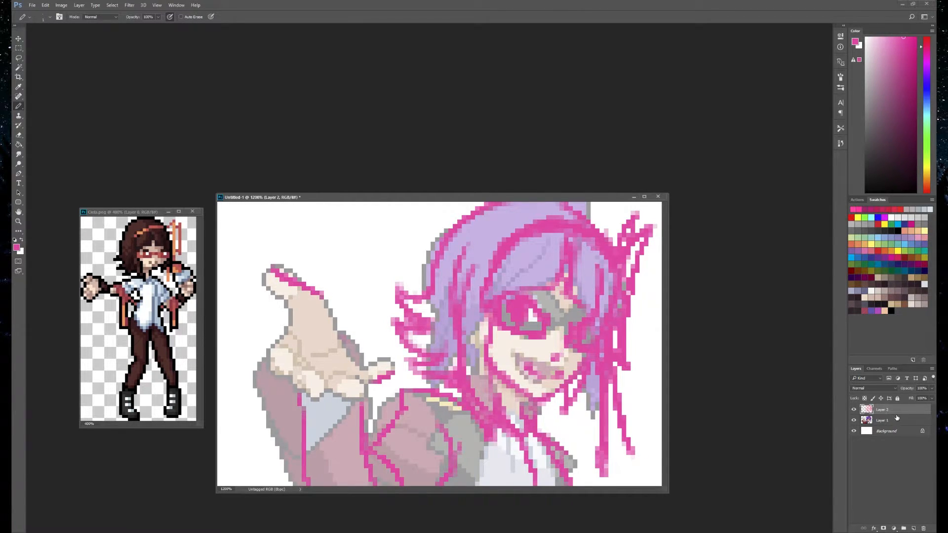
# - Move Layer 2 beneath Layer 1 and set Layer 1's opacity to 100%
pyautogui.moveTo(899, 415); pyautogui.dragTo(897, 426)
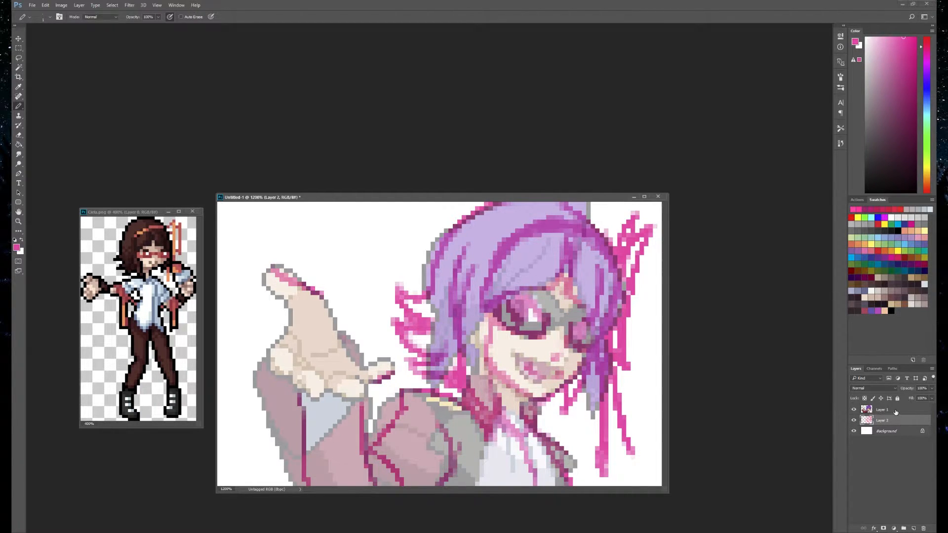
pyautogui.click(894, 412)
pyautogui.click(932, 389)
pyautogui.click(931, 398)
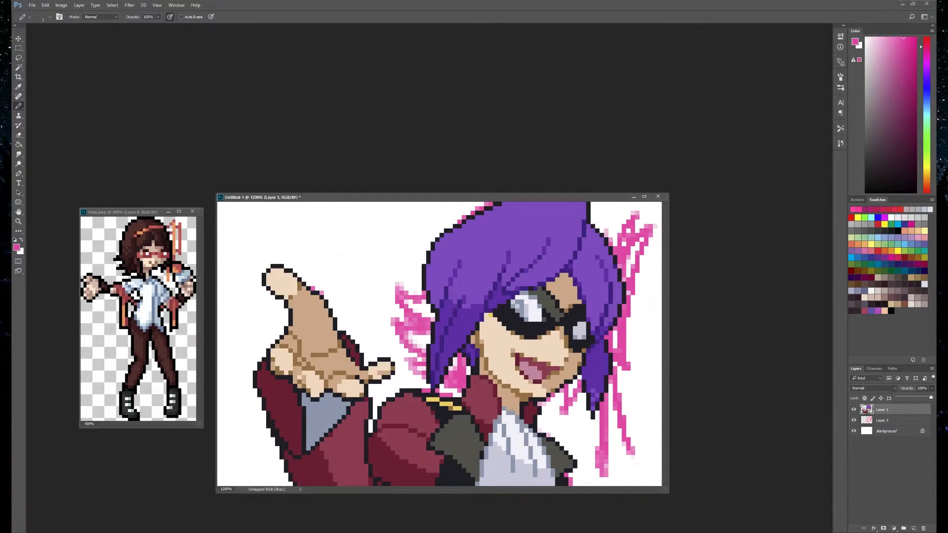
# - With the Pencil in Clear mode, erase Layer 1's hair outline, top spike and hanging right lock outside the sketch
pyautogui.click(100, 16)
pyautogui.click(97, 37)
pyautogui.moveTo(424, 267)
pyautogui.mouseDown()
pyautogui.moveTo(427, 289)
pyautogui.moveTo(443, 224)
pyautogui.moveTo(433, 282)
pyautogui.moveTo(435, 241)
pyautogui.moveTo(435, 265)
pyautogui.moveTo(456, 222)
pyautogui.moveTo(430, 266)
pyautogui.moveTo(473, 213)
pyautogui.mouseUp()
pyautogui.moveTo(589, 217); pyautogui.dragTo(554, 203)
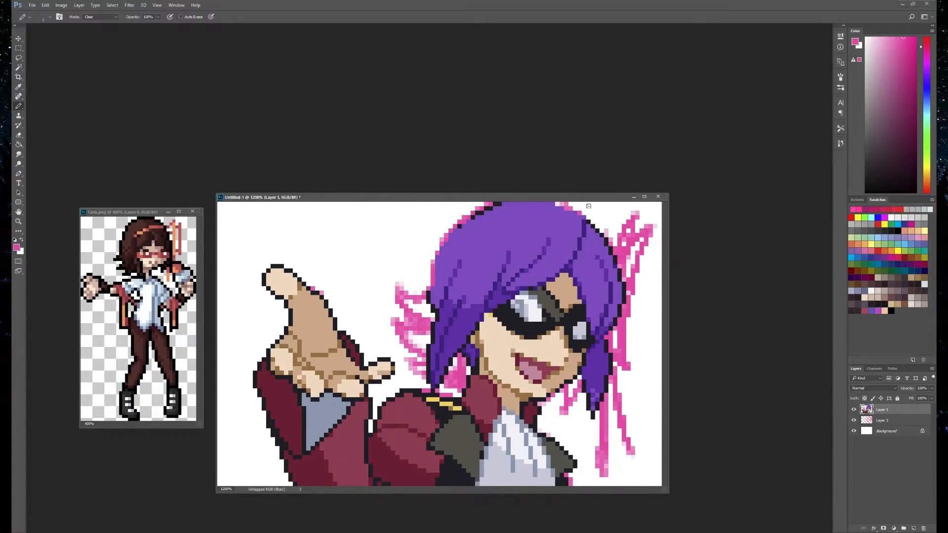
pyautogui.moveTo(623, 276)
pyautogui.mouseDown()
pyautogui.moveTo(626, 309)
pyautogui.moveTo(623, 289)
pyautogui.mouseUp()
pyautogui.moveTo(609, 354)
pyautogui.mouseDown()
pyautogui.moveTo(592, 416)
pyautogui.moveTo(600, 363)
pyautogui.moveTo(587, 377)
pyautogui.moveTo(601, 346)
pyautogui.mouseUp()
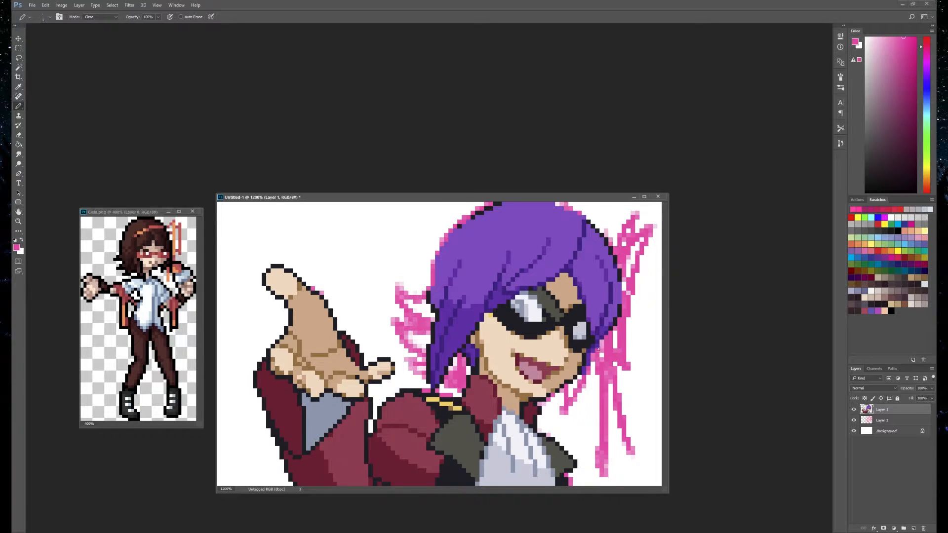
# - Erase the excess purple hair at the head's left side, the dark outline at its right, and the thumb's upper outline
pyautogui.moveTo(428, 383)
pyautogui.mouseDown()
pyautogui.moveTo(442, 348)
pyautogui.moveTo(447, 356)
pyautogui.moveTo(437, 324)
pyautogui.moveTo(450, 342)
pyautogui.moveTo(432, 302)
pyautogui.moveTo(437, 289)
pyautogui.mouseUp()
pyautogui.moveTo(445, 324)
pyautogui.mouseDown()
pyautogui.moveTo(441, 262)
pyautogui.moveTo(454, 232)
pyautogui.moveTo(447, 265)
pyautogui.moveTo(489, 213)
pyautogui.moveTo(539, 202)
pyautogui.mouseUp()
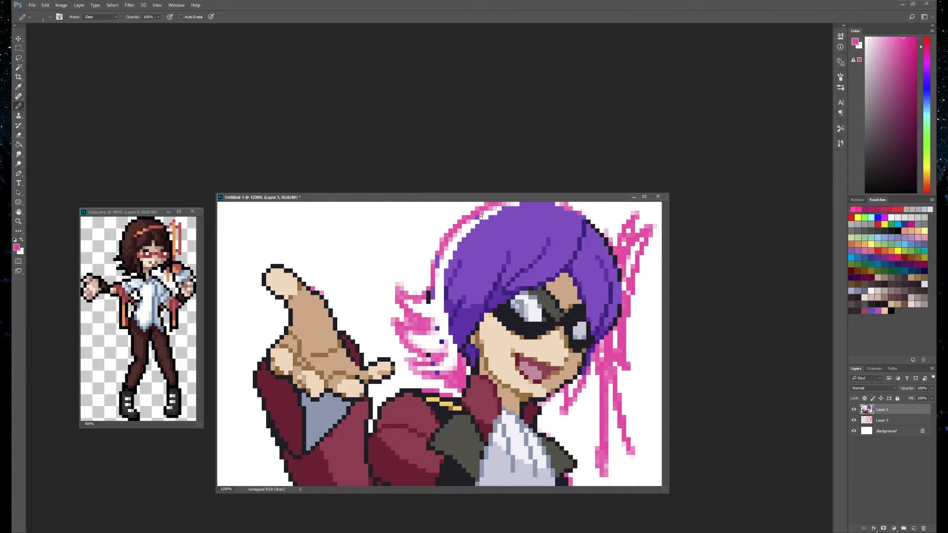
pyautogui.moveTo(439, 273); pyautogui.dragTo(430, 300)
pyautogui.moveTo(437, 339)
pyautogui.mouseDown()
pyautogui.moveTo(428, 355)
pyautogui.moveTo(446, 377)
pyautogui.mouseUp()
pyautogui.moveTo(582, 219)
pyautogui.mouseDown()
pyautogui.moveTo(612, 249)
pyautogui.moveTo(620, 320)
pyautogui.mouseUp()
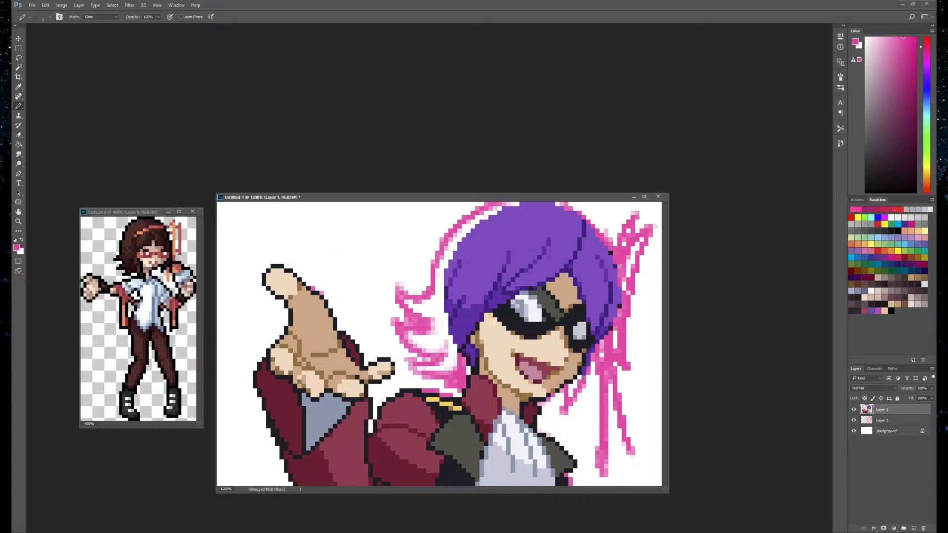
pyautogui.moveTo(291, 272)
pyautogui.mouseDown()
pyautogui.moveTo(309, 288)
pyautogui.moveTo(290, 280)
pyautogui.mouseUp()
pyautogui.click(278, 271)
# - Compare the trimmed portrait with the sketch, move Layer 1 beneath Layer 2 and lower its opacity to about 40%
pyautogui.click(854, 410)
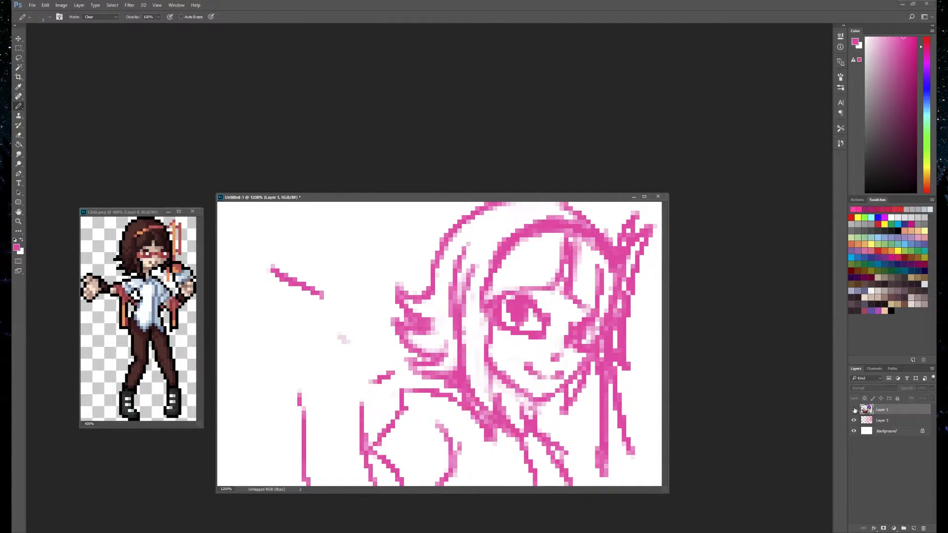
pyautogui.click(853, 410)
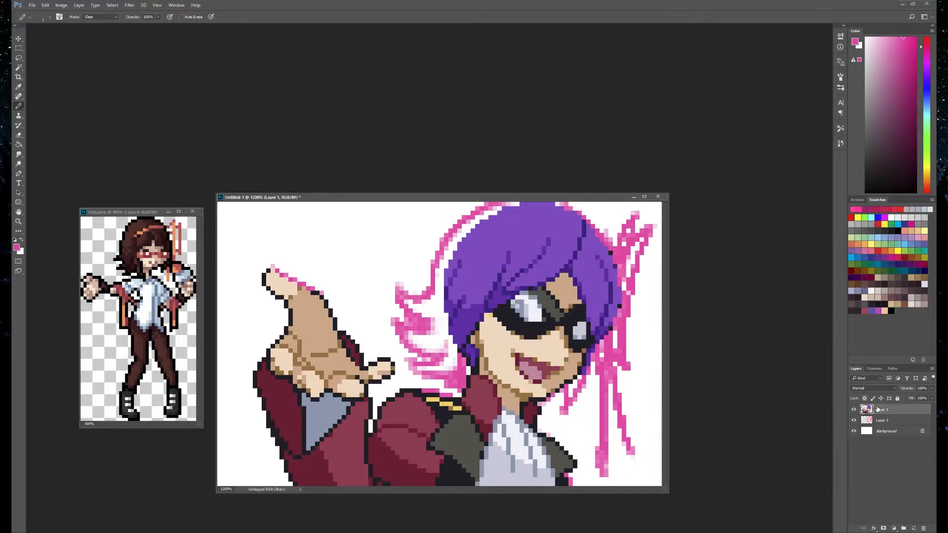
pyautogui.click(854, 410)
pyautogui.click(854, 410)
pyautogui.moveTo(892, 410)
pyautogui.mouseDown()
pyautogui.moveTo(893, 424)
pyautogui.moveTo(900, 399)
pyautogui.moveTo(912, 400)
pyautogui.mouseUp()
pyautogui.click(932, 389)
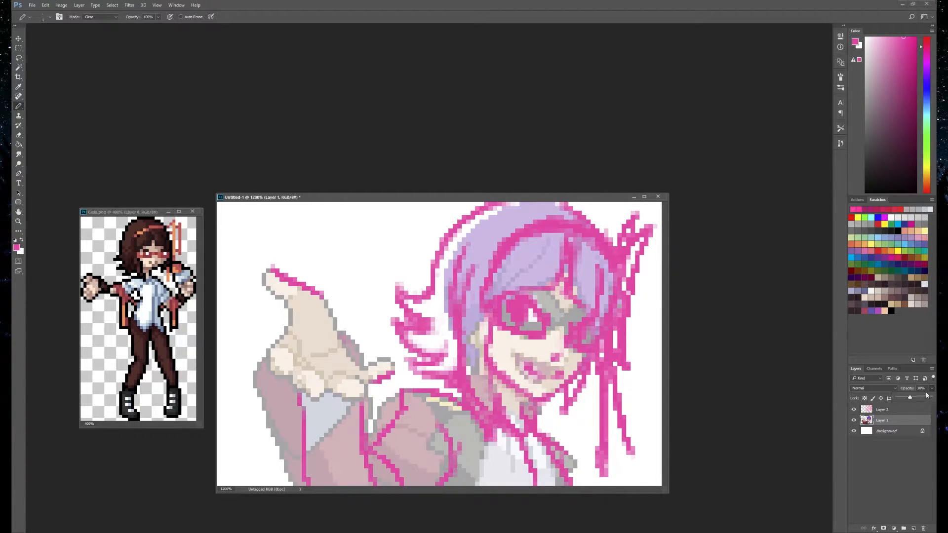
# - Add a new layer above the pink sketch, reset the foreground to black and set the Pencil's mode to Normal
pyautogui.click(901, 421)
pyautogui.click(897, 410)
pyautogui.click(913, 527)
pyautogui.press('d')
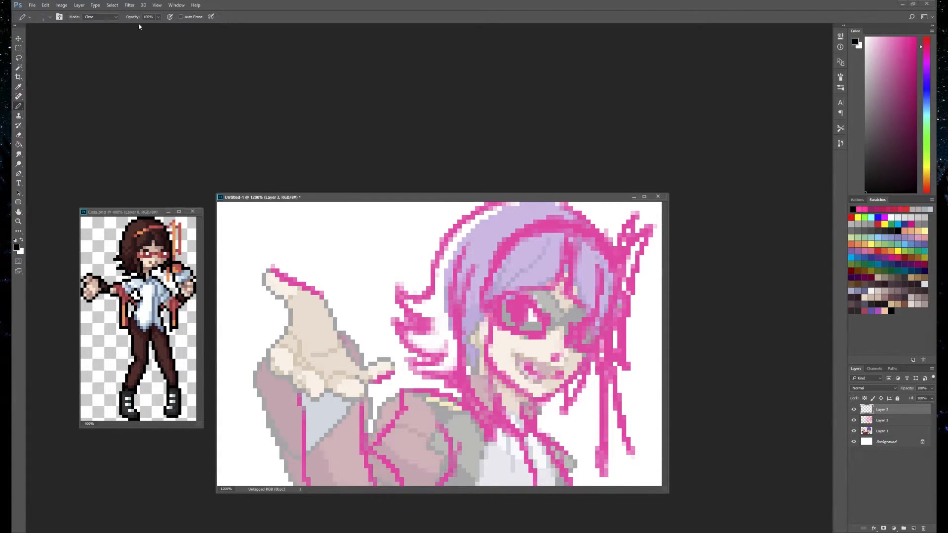
pyautogui.click(101, 18)
pyautogui.click(106, 24)
# - Ink the parted fringe, inner hair strands, side locks and flicked hair tips in black, correcting the strand at the fringe's right
pyautogui.moveTo(485, 312)
pyautogui.mouseDown()
pyautogui.moveTo(562, 279)
pyautogui.moveTo(566, 238)
pyautogui.mouseUp()
pyautogui.moveTo(567, 274)
pyautogui.mouseDown()
pyautogui.moveTo(596, 325)
pyautogui.moveTo(603, 269)
pyautogui.moveTo(593, 252)
pyautogui.mouseUp()
pyautogui.moveTo(481, 317)
pyautogui.mouseDown()
pyautogui.moveTo(496, 261)
pyautogui.moveTo(532, 234)
pyautogui.mouseUp()
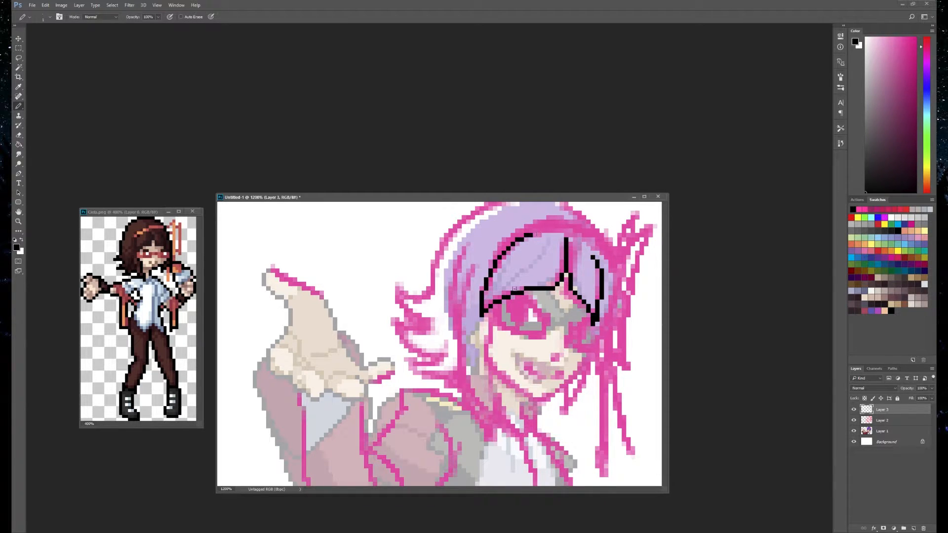
pyautogui.moveTo(597, 262); pyautogui.dragTo(597, 320)
pyautogui.click(103, 17)
pyautogui.click(103, 23)
pyautogui.moveTo(596, 262); pyautogui.dragTo(602, 325)
pyautogui.moveTo(488, 311)
pyautogui.mouseDown()
pyautogui.moveTo(493, 432)
pyautogui.moveTo(466, 379)
pyautogui.moveTo(458, 312)
pyautogui.moveTo(478, 259)
pyautogui.mouseUp()
pyautogui.moveTo(476, 323)
pyautogui.mouseDown()
pyautogui.moveTo(478, 361)
pyautogui.moveTo(458, 275)
pyautogui.moveTo(477, 237)
pyautogui.mouseUp()
pyautogui.moveTo(464, 377)
pyautogui.mouseDown()
pyautogui.moveTo(406, 360)
pyautogui.moveTo(447, 350)
pyautogui.moveTo(412, 350)
pyautogui.moveTo(393, 314)
pyautogui.moveTo(407, 325)
pyautogui.moveTo(448, 313)
pyautogui.mouseUp()
# - With the Pencil in Normal mode, ink the outer hair contour from the flicked tips over the crown and down the right side
pyautogui.click(101, 17)
pyautogui.click(327, 9)
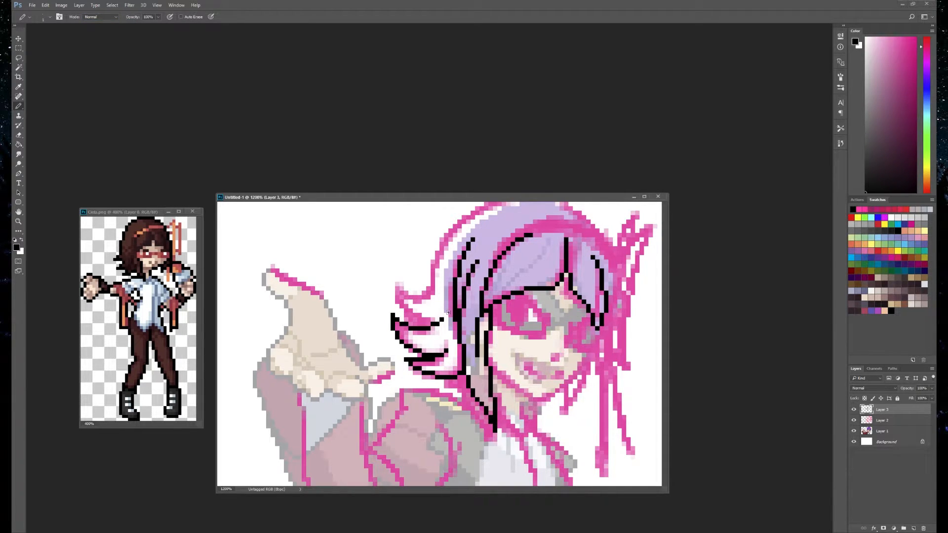
pyautogui.moveTo(449, 312)
pyautogui.mouseDown()
pyautogui.moveTo(420, 321)
pyautogui.moveTo(397, 294)
pyautogui.moveTo(420, 297)
pyautogui.moveTo(454, 227)
pyautogui.moveTo(489, 208)
pyautogui.moveTo(553, 202)
pyautogui.moveTo(580, 214)
pyautogui.moveTo(604, 244)
pyautogui.moveTo(619, 269)
pyautogui.moveTo(616, 310)
pyautogui.mouseUp()
pyautogui.hotkey('ctrl', 'z')
pyautogui.moveTo(615, 274); pyautogui.dragTo(616, 310)
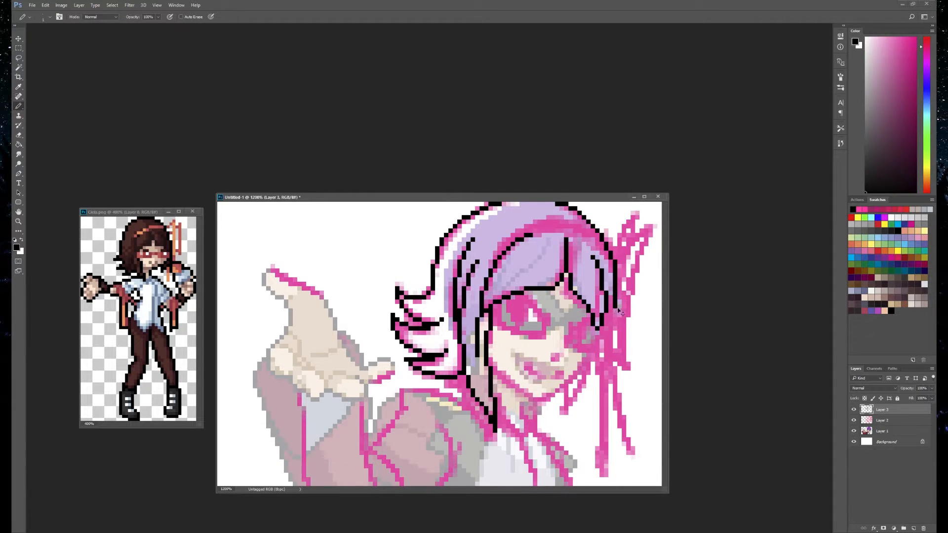
pyautogui.hotkey('ctrl', 'z')
# - Ink the jawline, mouth and nose, plus the rectangular glasses with both eyes inside them
pyautogui.moveTo(617, 310)
pyautogui.mouseDown()
pyautogui.moveTo(580, 371)
pyautogui.moveTo(544, 399)
pyautogui.moveTo(497, 369)
pyautogui.moveTo(562, 369)
pyautogui.mouseUp()
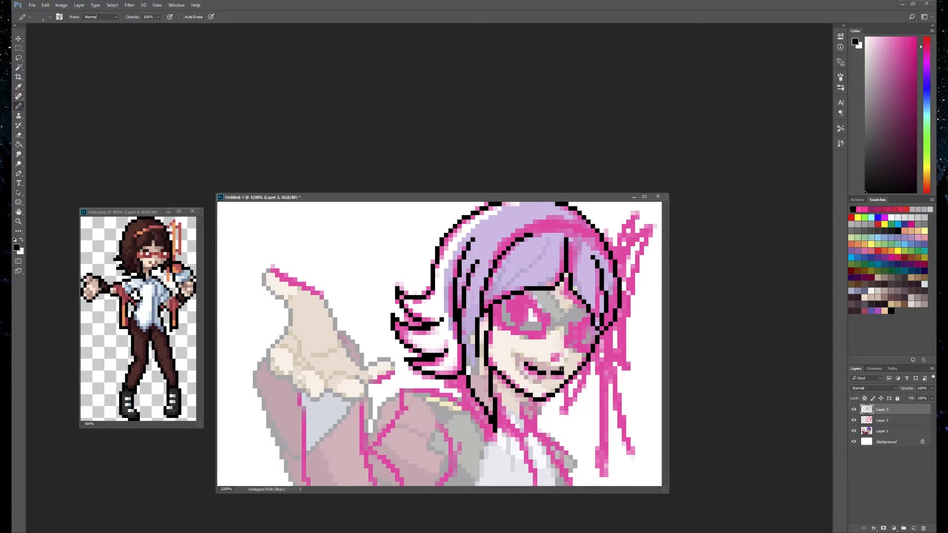
pyautogui.click(555, 356)
pyautogui.moveTo(509, 303)
pyautogui.mouseDown()
pyautogui.moveTo(523, 297)
pyautogui.moveTo(545, 323)
pyautogui.mouseUp()
pyautogui.moveTo(575, 332); pyautogui.dragTo(589, 318)
pyautogui.moveTo(513, 305)
pyautogui.mouseDown()
pyautogui.moveTo(513, 320)
pyautogui.moveTo(521, 304)
pyautogui.mouseUp()
pyautogui.moveTo(583, 324); pyautogui.dragTo(574, 339)
pyautogui.moveTo(498, 304)
pyautogui.mouseDown()
pyautogui.moveTo(537, 335)
pyautogui.moveTo(551, 326)
pyautogui.moveTo(549, 318)
pyautogui.moveTo(520, 338)
pyautogui.moveTo(498, 329)
pyautogui.mouseUp()
pyautogui.moveTo(568, 325)
pyautogui.mouseDown()
pyautogui.moveTo(584, 349)
pyautogui.moveTo(597, 332)
pyautogui.moveTo(552, 329)
pyautogui.moveTo(590, 384)
pyautogui.moveTo(592, 340)
pyautogui.mouseUp()
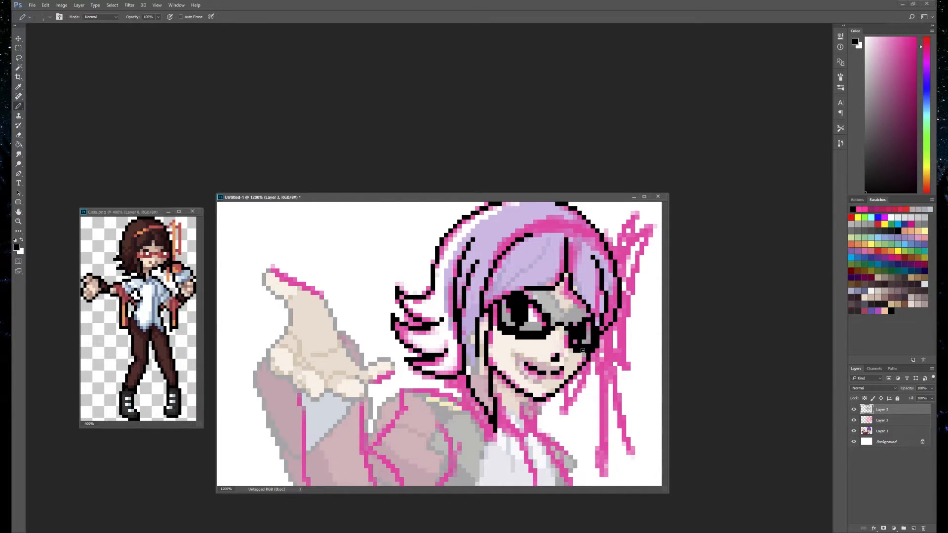
# - Erase the inked nose and mouth lines with the Pencil in Clear mode
pyautogui.hotkey('shift', 'alt', 'r')
pyautogui.moveTo(556, 373)
pyautogui.mouseDown()
pyautogui.moveTo(566, 368)
pyautogui.moveTo(544, 374)
pyautogui.moveTo(556, 378)
pyautogui.moveTo(559, 359)
pyautogui.mouseUp()
pyautogui.click(100, 18)
pyautogui.click(100, 18)
pyautogui.click(97, 23)
pyautogui.hotkey('shift', 'alt', 'r')
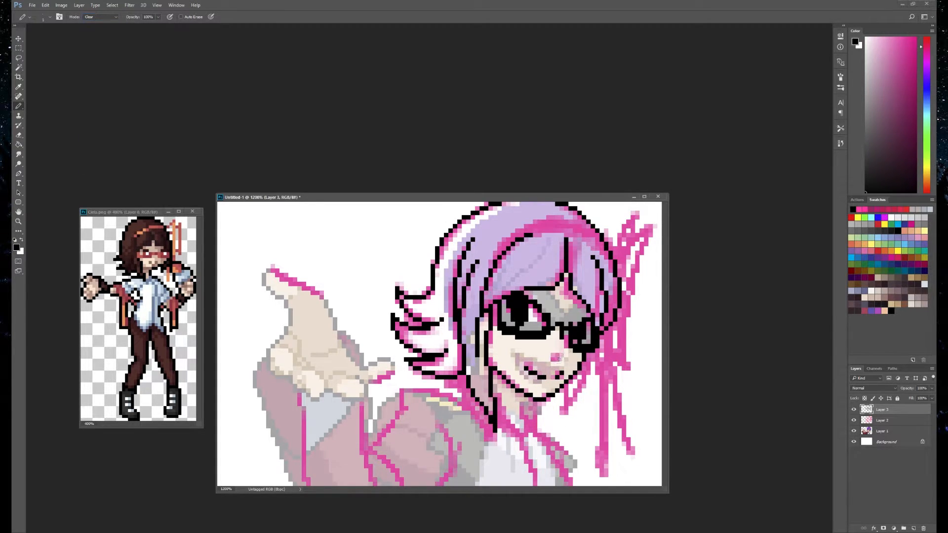
pyautogui.click(100, 17)
pyautogui.click(105, 24)
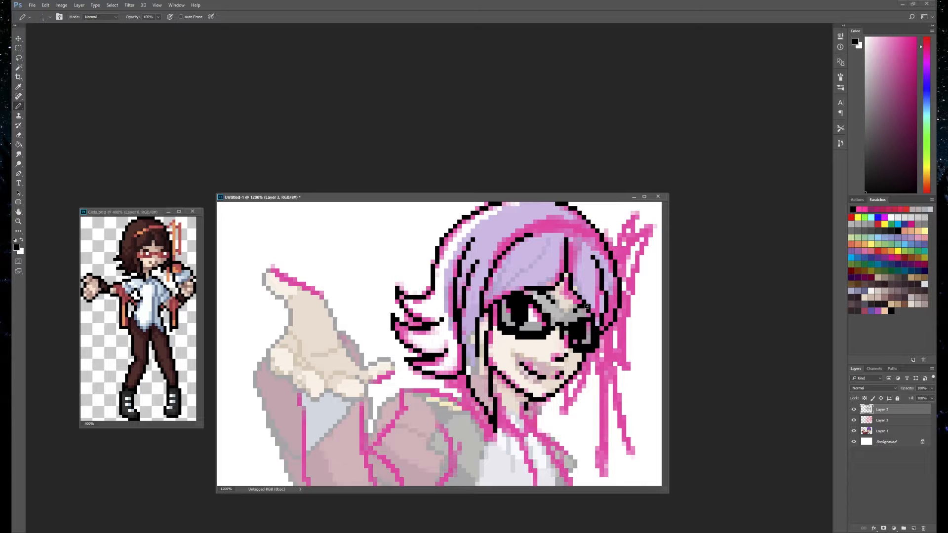
pyautogui.click(101, 17)
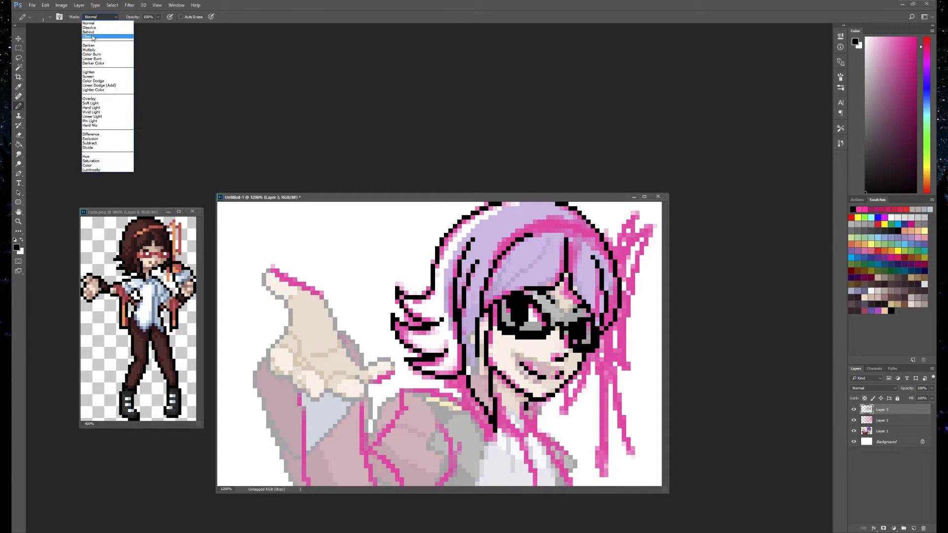
pyautogui.click(99, 39)
pyautogui.moveTo(519, 362); pyautogui.dragTo(558, 375)
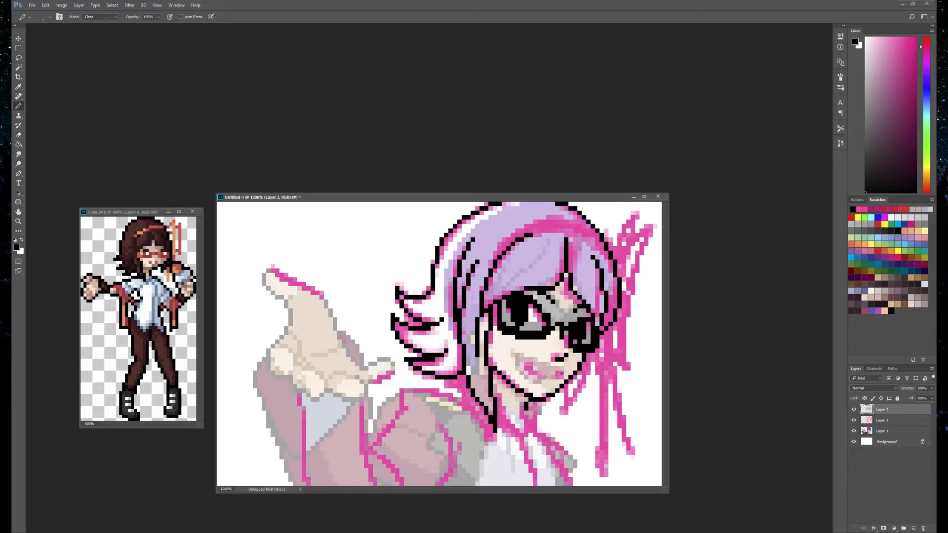
# - Return the Pencil to Normal mode and redraw the mouth as an open grin, undoing unwanted strokes
pyautogui.click(101, 17)
pyautogui.click(106, 20)
pyautogui.moveTo(521, 362); pyautogui.dragTo(545, 374)
pyautogui.moveTo(551, 374); pyautogui.dragTo(562, 369)
pyautogui.hotkey('ctrl', 'alt', 'z')
pyautogui.hotkey('ctrl', 'alt', 'z')
pyautogui.hotkey('ctrl', 'alt', 'z')
pyautogui.hotkey('ctrl', 'alt', 'z')
pyautogui.moveTo(526, 369)
pyautogui.mouseDown()
pyautogui.moveTo(553, 382)
pyautogui.moveTo(561, 374)
pyautogui.mouseUp()
pyautogui.hotkey('ctrl', 'alt', 'z')
# - Ink the neck, shirt collar and jacket collar, and the shoulder line down to the sleeve
pyautogui.moveTo(520, 410); pyautogui.dragTo(527, 445)
pyautogui.moveTo(459, 390)
pyautogui.mouseDown()
pyautogui.moveTo(487, 437)
pyautogui.moveTo(535, 414)
pyautogui.moveTo(572, 485)
pyautogui.mouseUp()
pyautogui.moveTo(546, 438); pyautogui.dragTo(567, 468)
pyautogui.moveTo(458, 402)
pyautogui.mouseDown()
pyautogui.moveTo(427, 390)
pyautogui.moveTo(396, 398)
pyautogui.moveTo(404, 408)
pyautogui.moveTo(371, 452)
pyautogui.moveTo(406, 486)
pyautogui.mouseUp()
# - Ink the thumb's upper edge, both sides of the forearm, and the remaining armhole and shirt-front lines
pyautogui.moveTo(299, 394); pyautogui.dragTo(299, 405)
pyautogui.moveTo(274, 271); pyautogui.dragTo(326, 298)
pyautogui.moveTo(300, 406); pyautogui.dragTo(306, 484)
pyautogui.moveTo(363, 406); pyautogui.dragTo(375, 487)
pyautogui.moveTo(444, 487)
pyautogui.mouseDown()
pyautogui.moveTo(451, 461)
pyautogui.moveTo(438, 425)
pyautogui.moveTo(459, 443)
pyautogui.mouseUp()
pyautogui.moveTo(525, 443); pyautogui.dragTo(539, 485)
pyautogui.click(522, 457)
# - Ink the thin lock beside the jaw and the headband's bow with its long hanging ribbons
pyautogui.moveTo(590, 352); pyautogui.dragTo(561, 416)
pyautogui.moveTo(615, 249); pyautogui.dragTo(634, 213)
pyautogui.moveTo(637, 216)
pyautogui.mouseDown()
pyautogui.moveTo(627, 241)
pyautogui.moveTo(651, 226)
pyautogui.mouseUp()
pyautogui.moveTo(655, 222)
pyautogui.mouseDown()
pyautogui.moveTo(641, 254)
pyautogui.moveTo(628, 370)
pyautogui.moveTo(619, 327)
pyautogui.mouseUp()
pyautogui.moveTo(607, 330)
pyautogui.mouseDown()
pyautogui.moveTo(617, 355)
pyautogui.moveTo(628, 347)
pyautogui.moveTo(649, 242)
pyautogui.moveTo(637, 230)
pyautogui.moveTo(627, 228)
pyautogui.moveTo(614, 259)
pyautogui.moveTo(603, 476)
pyautogui.moveTo(602, 336)
pyautogui.mouseUp()
pyautogui.click(602, 338)
pyautogui.moveTo(627, 252); pyautogui.dragTo(610, 320)
pyautogui.moveTo(605, 360)
pyautogui.mouseDown()
pyautogui.moveTo(606, 435)
pyautogui.moveTo(620, 426)
pyautogui.moveTo(632, 454)
pyautogui.mouseUp()
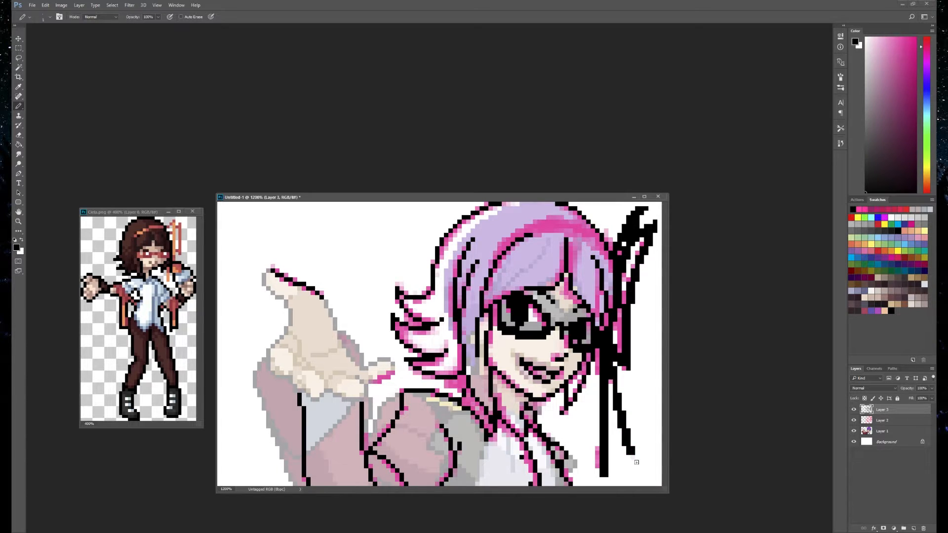
# - Hide Layer 2 and ink a thick headband across the crown on Layer 3
pyautogui.click(854, 421)
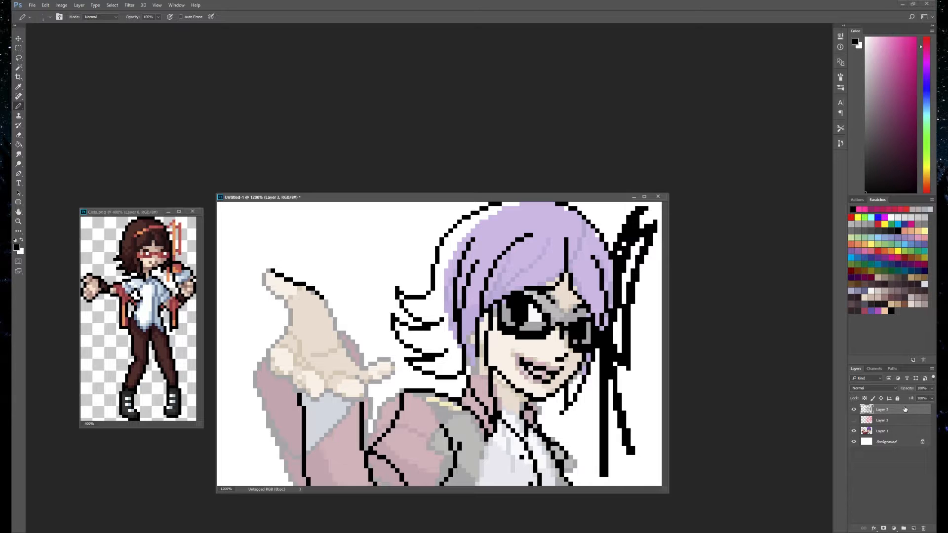
pyautogui.moveTo(501, 254)
pyautogui.mouseDown()
pyautogui.moveTo(543, 225)
pyautogui.moveTo(511, 243)
pyautogui.moveTo(538, 227)
pyautogui.moveTo(527, 231)
pyautogui.moveTo(577, 225)
pyautogui.moveTo(604, 250)
pyautogui.mouseUp()
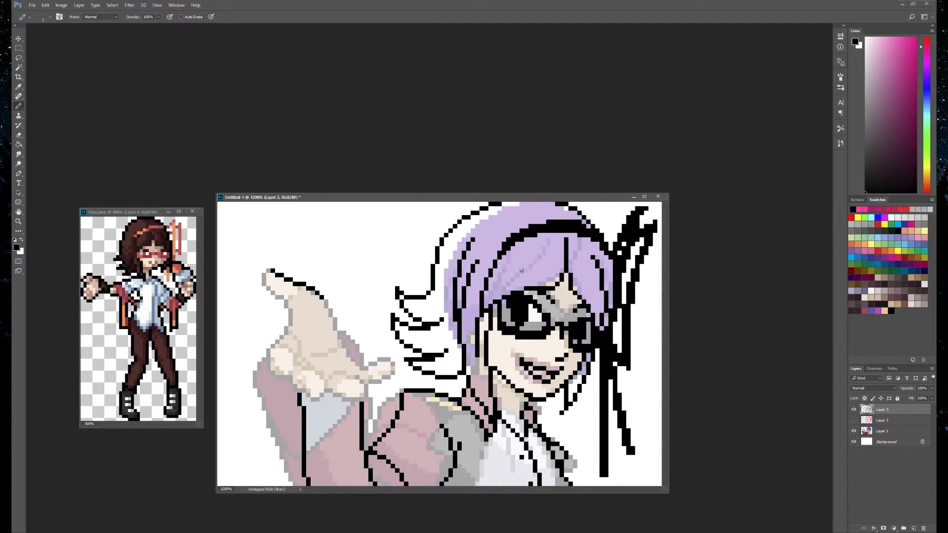
# - On Layer 1, use the Pencil in Clear mode to erase the sleeve, collar and neck-side remnants outside the new outline
pyautogui.click(908, 436)
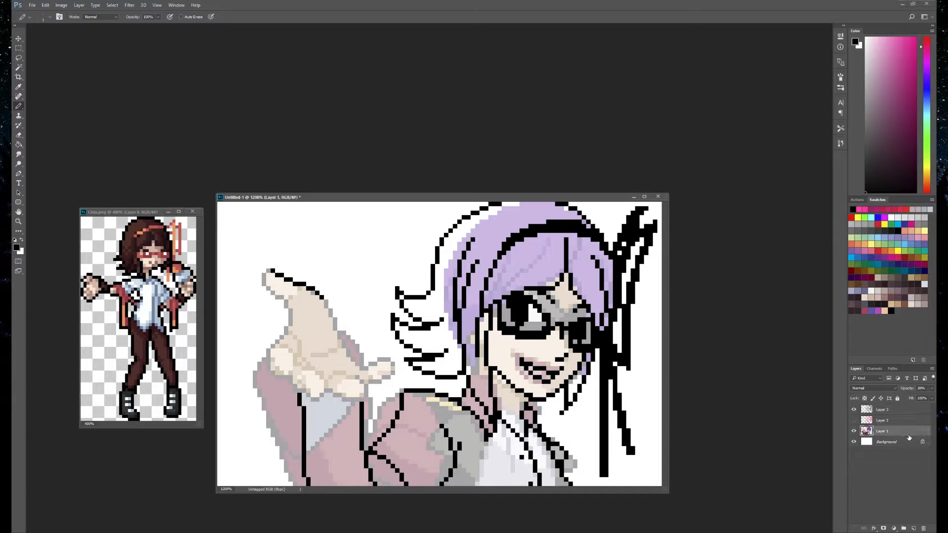
pyautogui.click(100, 16)
pyautogui.click(96, 34)
pyautogui.moveTo(295, 399)
pyautogui.mouseDown()
pyautogui.moveTo(299, 486)
pyautogui.moveTo(293, 415)
pyautogui.moveTo(291, 469)
pyautogui.moveTo(255, 364)
pyautogui.moveTo(262, 360)
pyautogui.moveTo(274, 392)
pyautogui.moveTo(285, 384)
pyautogui.moveTo(291, 394)
pyautogui.moveTo(282, 435)
pyautogui.moveTo(276, 391)
pyautogui.mouseUp()
pyautogui.moveTo(373, 422)
pyautogui.mouseDown()
pyautogui.moveTo(367, 447)
pyautogui.moveTo(401, 391)
pyautogui.moveTo(367, 424)
pyautogui.mouseUp()
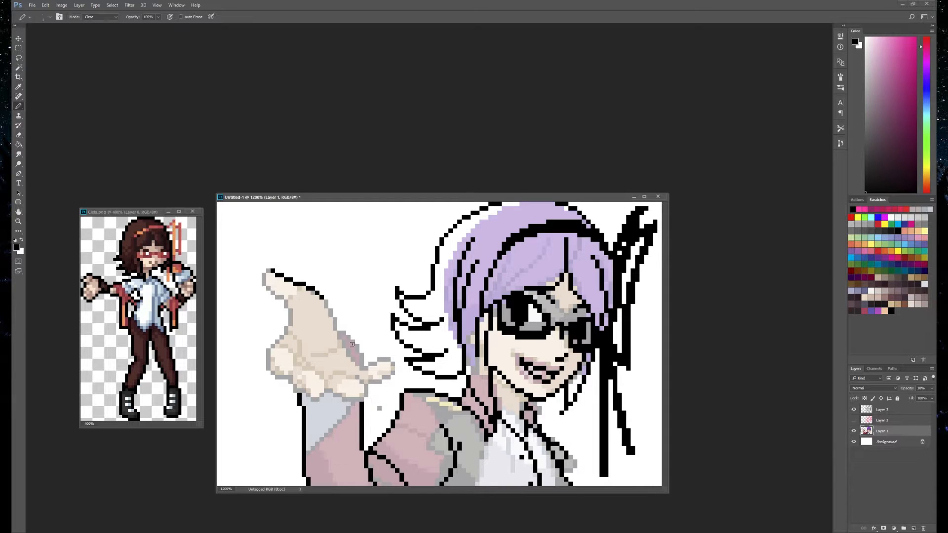
pyautogui.moveTo(363, 363); pyautogui.dragTo(340, 328)
pyautogui.moveTo(570, 466); pyautogui.dragTo(574, 452)
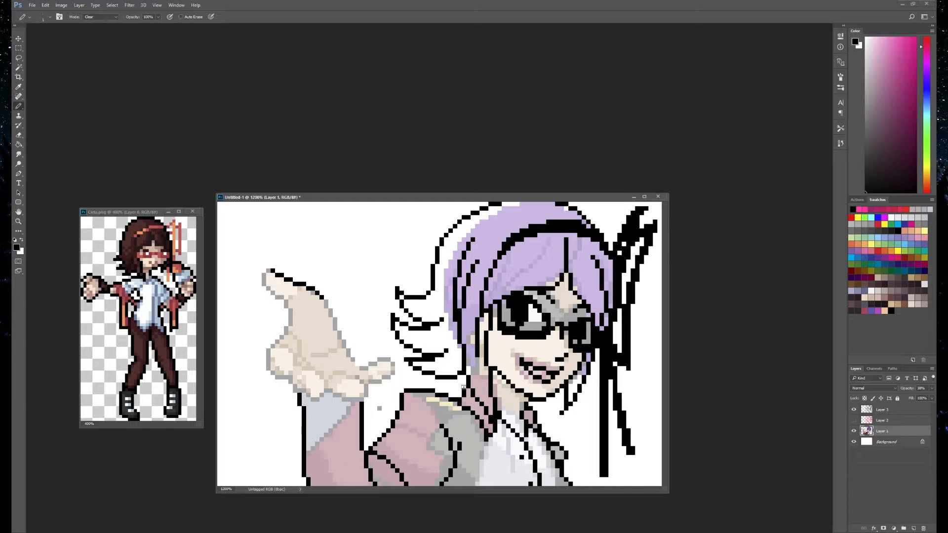
pyautogui.moveTo(464, 389)
pyautogui.mouseDown()
pyautogui.moveTo(487, 423)
pyautogui.moveTo(484, 343)
pyautogui.moveTo(475, 323)
pyautogui.moveTo(475, 377)
pyautogui.moveTo(464, 268)
pyautogui.moveTo(462, 356)
pyautogui.mouseUp()
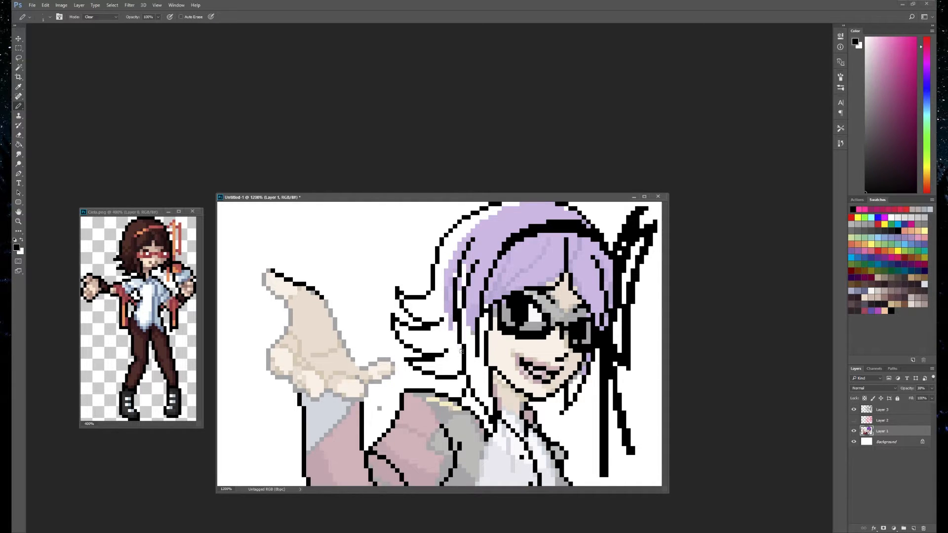
# - Enlarge the Pencil and erase all the purple hair from Layer 1
pyautogui.press(']')
pyautogui.press(']')
pyautogui.press(']')
pyautogui.press(']')
pyautogui.press(']')
pyautogui.press(']')
pyautogui.press(']')
pyautogui.press(']')
pyautogui.press(']')
pyautogui.moveTo(450, 309)
pyautogui.mouseDown()
pyautogui.moveTo(460, 253)
pyautogui.moveTo(482, 233)
pyautogui.moveTo(497, 233)
pyautogui.moveTo(525, 205)
pyautogui.moveTo(524, 223)
pyautogui.moveTo(573, 205)
pyautogui.moveTo(602, 260)
pyautogui.moveTo(596, 276)
pyautogui.moveTo(616, 301)
pyautogui.moveTo(623, 349)
pyautogui.moveTo(590, 402)
pyautogui.mouseUp()
pyautogui.moveTo(489, 281)
pyautogui.mouseDown()
pyautogui.moveTo(495, 293)
pyautogui.moveTo(516, 276)
pyautogui.moveTo(550, 276)
pyautogui.moveTo(563, 251)
pyautogui.moveTo(493, 245)
pyautogui.mouseUp()
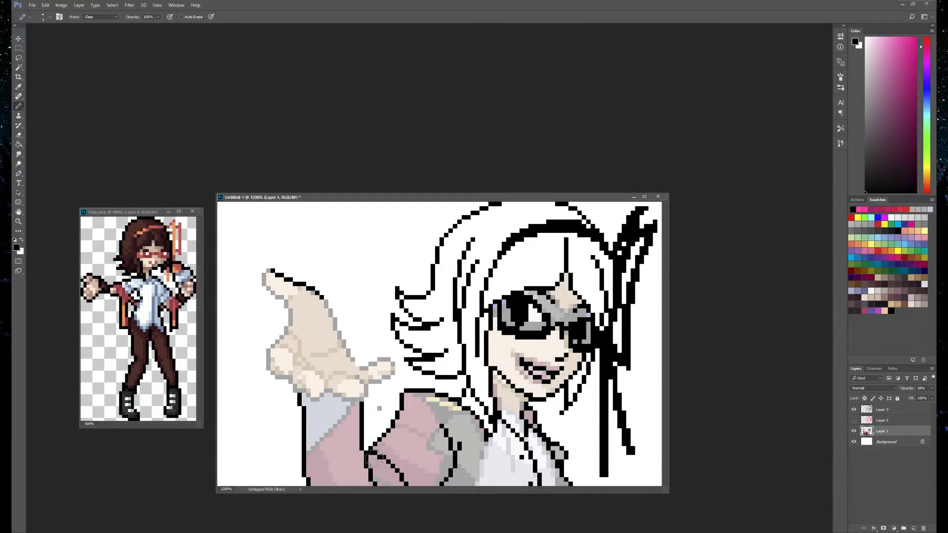
# - Adjust the Pencil size and erase the old cuff and sleeve fill beneath the raised hand
pyautogui.moveTo(306, 407); pyautogui.dragTo(309, 445)
pyautogui.hotkey('ctrl', 'z')
pyautogui.press('[')
pyautogui.press('[')
pyautogui.press('[')
pyautogui.moveTo(304, 397)
pyautogui.mouseDown()
pyautogui.moveTo(357, 413)
pyautogui.moveTo(358, 421)
pyautogui.moveTo(310, 430)
pyautogui.moveTo(328, 457)
pyautogui.moveTo(339, 438)
pyautogui.moveTo(358, 467)
pyautogui.moveTo(347, 421)
pyautogui.mouseUp()
pyautogui.press(']')
pyautogui.press(']')
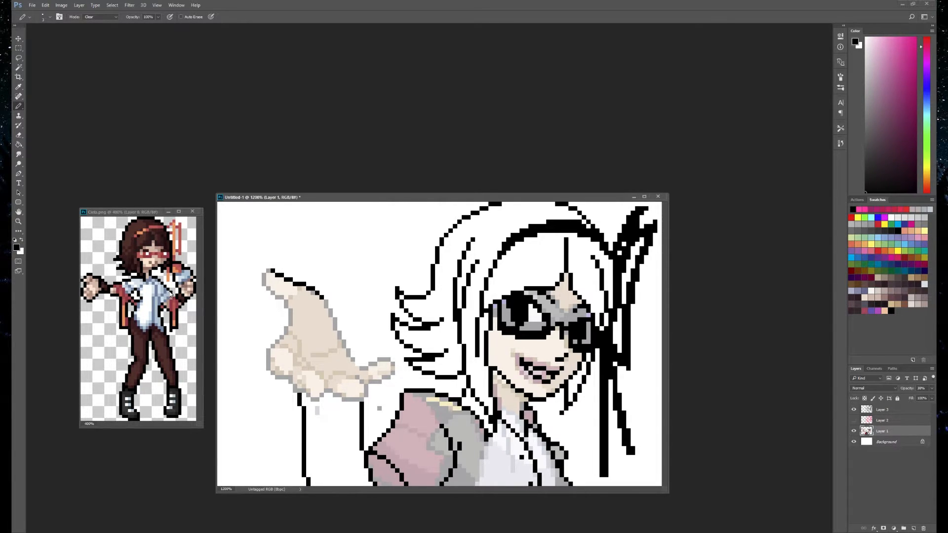
pyautogui.click(317, 411)
# - Erase the old jacket and shirt colours from the shoulder and torso on Layer 1
pyautogui.moveTo(378, 469)
pyautogui.mouseDown()
pyautogui.moveTo(405, 444)
pyautogui.moveTo(424, 454)
pyautogui.moveTo(436, 433)
pyautogui.mouseUp()
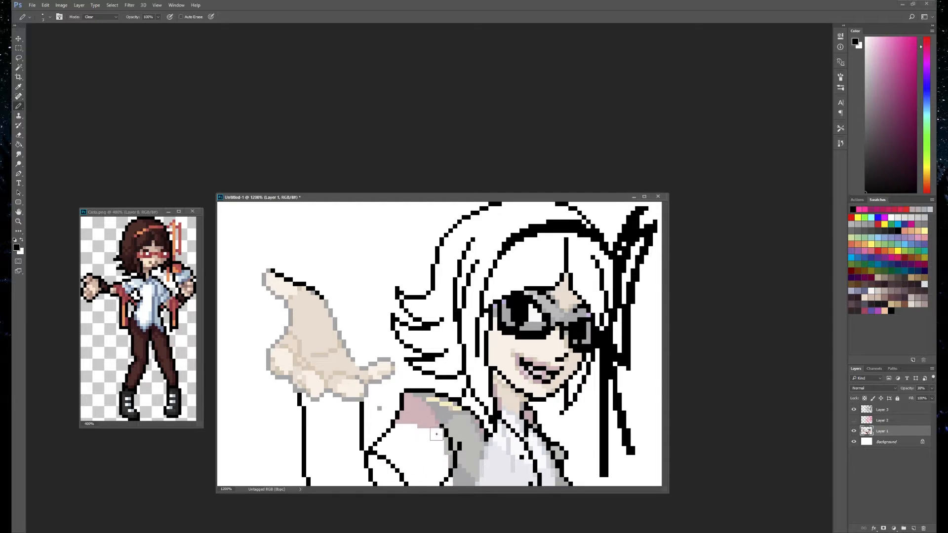
pyautogui.moveTo(380, 411); pyautogui.dragTo(402, 403)
pyautogui.moveTo(431, 431)
pyautogui.mouseDown()
pyautogui.moveTo(462, 423)
pyautogui.moveTo(474, 440)
pyautogui.moveTo(516, 452)
pyautogui.moveTo(503, 444)
pyautogui.moveTo(466, 520)
pyautogui.moveTo(449, 501)
pyautogui.moveTo(448, 459)
pyautogui.moveTo(481, 451)
pyautogui.moveTo(547, 487)
pyautogui.moveTo(528, 478)
pyautogui.moveTo(533, 416)
pyautogui.moveTo(557, 463)
pyautogui.moveTo(554, 436)
pyautogui.moveTo(543, 455)
pyautogui.mouseUp()
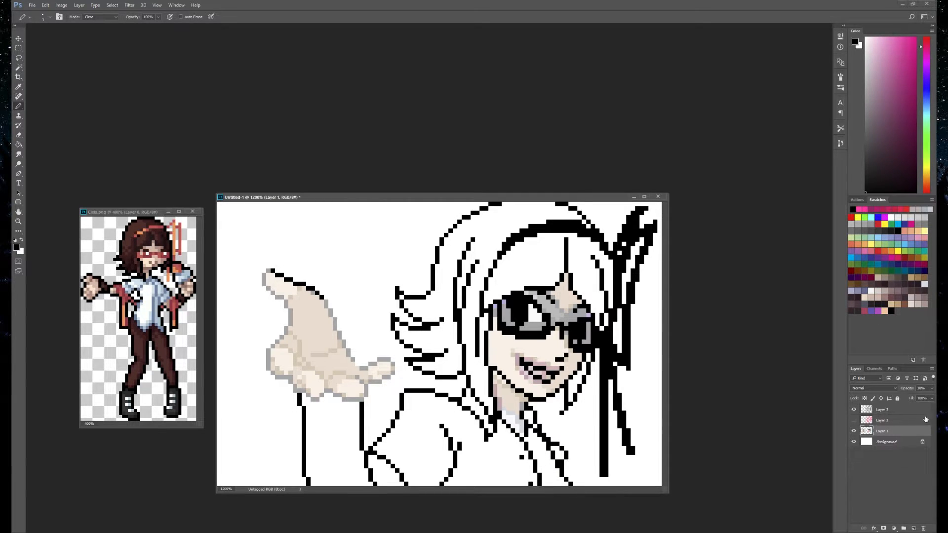
# - Restore Layer 1's opacity to 100% and paint sampled light and shaded skin tones over the dark lenses
pyautogui.click(931, 388)
pyautogui.moveTo(909, 398); pyautogui.dragTo(931, 397)
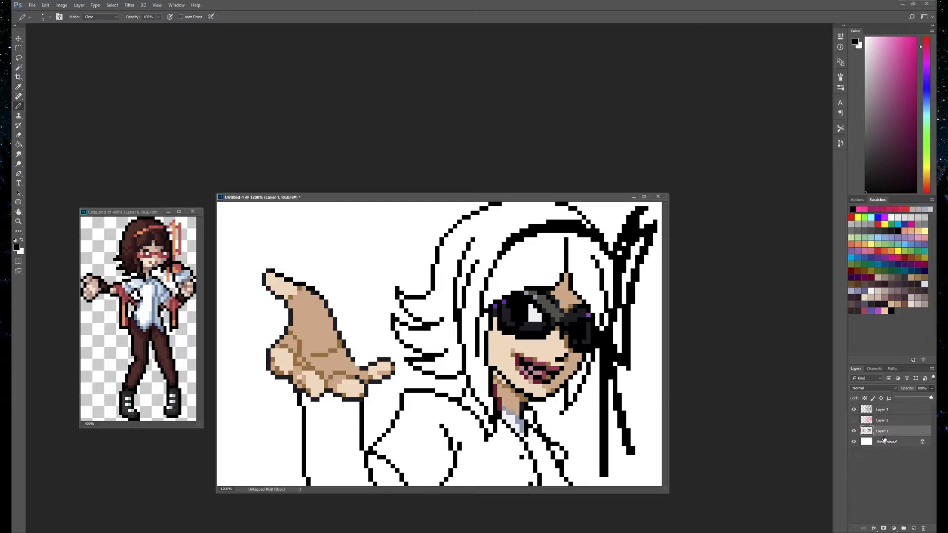
pyautogui.click(101, 17)
pyautogui.click(96, 25)
pyautogui.keyDown('alt'); pyautogui.click(533, 348); pyautogui.keyUp('alt')
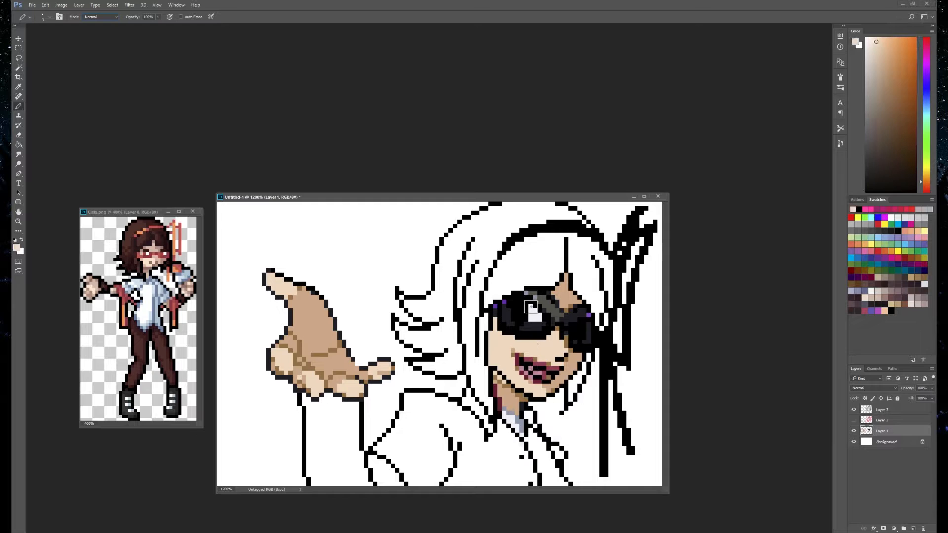
pyautogui.moveTo(497, 314)
pyautogui.mouseDown()
pyautogui.moveTo(514, 302)
pyautogui.moveTo(537, 320)
pyautogui.moveTo(544, 306)
pyautogui.moveTo(553, 327)
pyautogui.moveTo(546, 292)
pyautogui.moveTo(557, 302)
pyautogui.mouseUp()
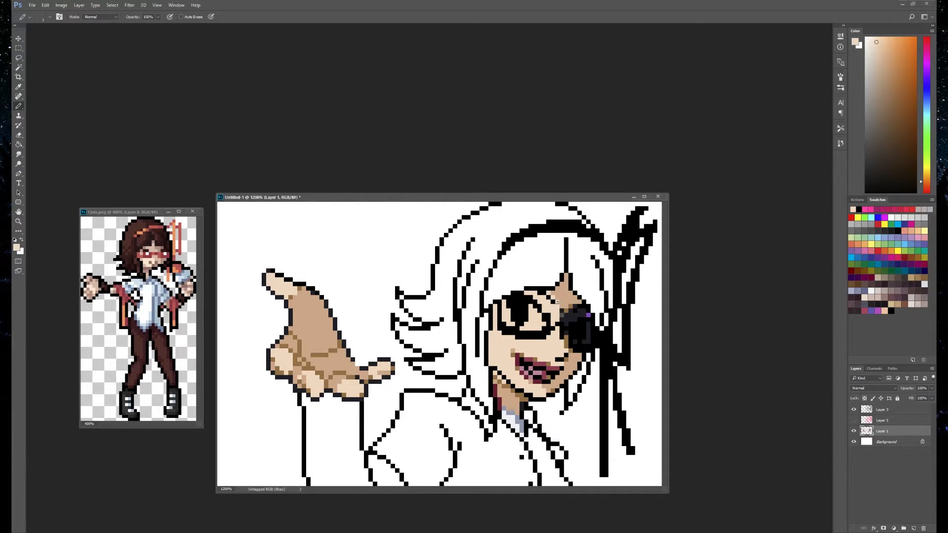
pyautogui.keyDown('alt'); pyautogui.click(573, 363); pyautogui.keyUp('alt')
pyautogui.moveTo(583, 335)
pyautogui.mouseDown()
pyautogui.moveTo(588, 316)
pyautogui.moveTo(578, 311)
pyautogui.moveTo(572, 338)
pyautogui.moveTo(566, 312)
pyautogui.moveTo(565, 326)
pyautogui.mouseUp()
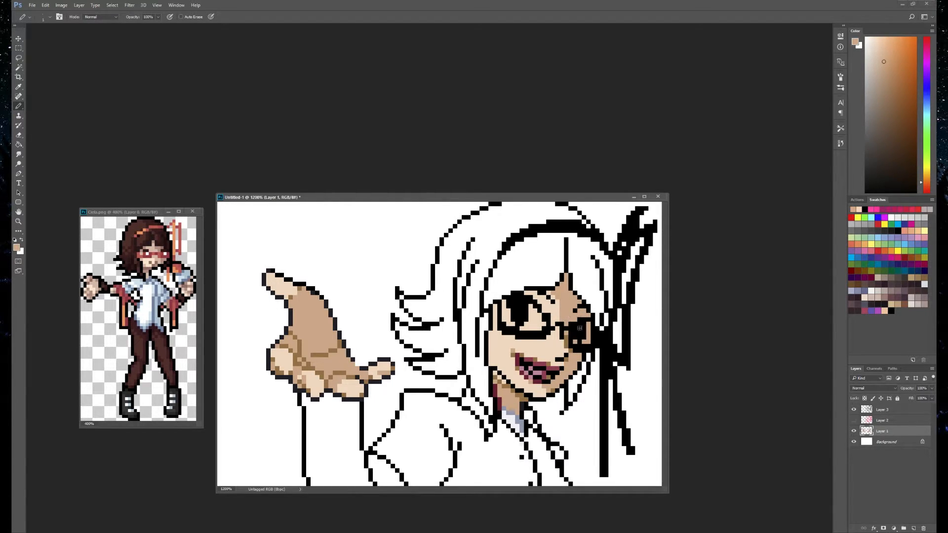
# - Cover the old coloured mouth with light skin and the remnants on the neck with sampled shaded skin
pyautogui.keyDown('alt'); pyautogui.click(541, 339); pyautogui.keyUp('alt')
pyautogui.moveTo(514, 349)
pyautogui.mouseDown()
pyautogui.moveTo(510, 369)
pyautogui.moveTo(534, 357)
pyautogui.moveTo(537, 381)
pyautogui.moveTo(559, 368)
pyautogui.mouseUp()
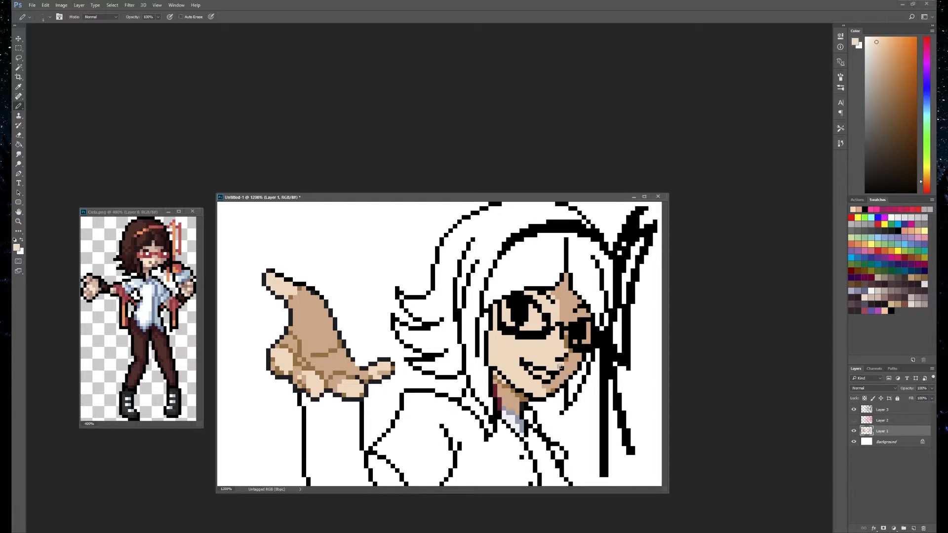
pyautogui.keyDown('alt'); pyautogui.click(507, 404); pyautogui.keyUp('alt')
pyautogui.moveTo(495, 386)
pyautogui.mouseDown()
pyautogui.moveTo(495, 395)
pyautogui.moveTo(496, 378)
pyautogui.moveTo(522, 400)
pyautogui.moveTo(499, 408)
pyautogui.moveTo(521, 424)
pyautogui.mouseUp()
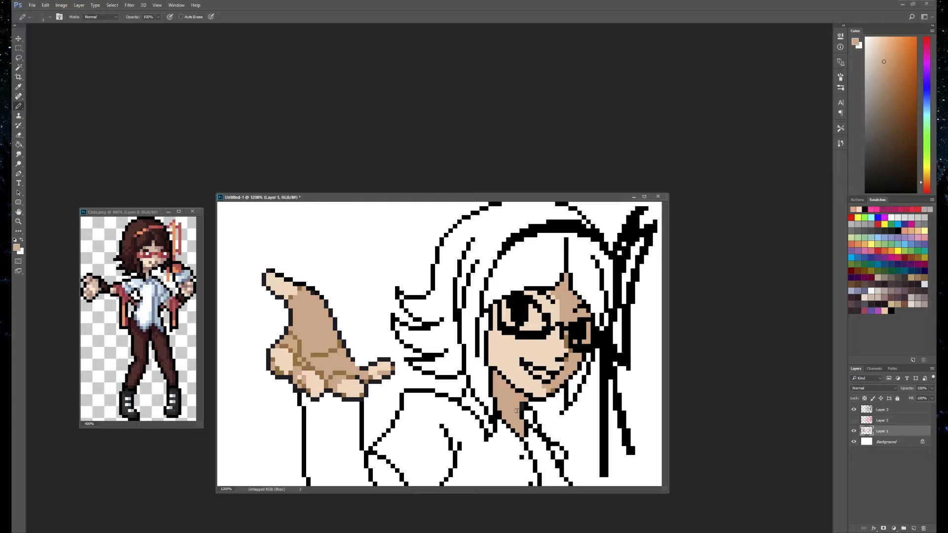
pyautogui.keyDown('alt'); pyautogui.click(568, 351); pyautogui.keyUp('alt')
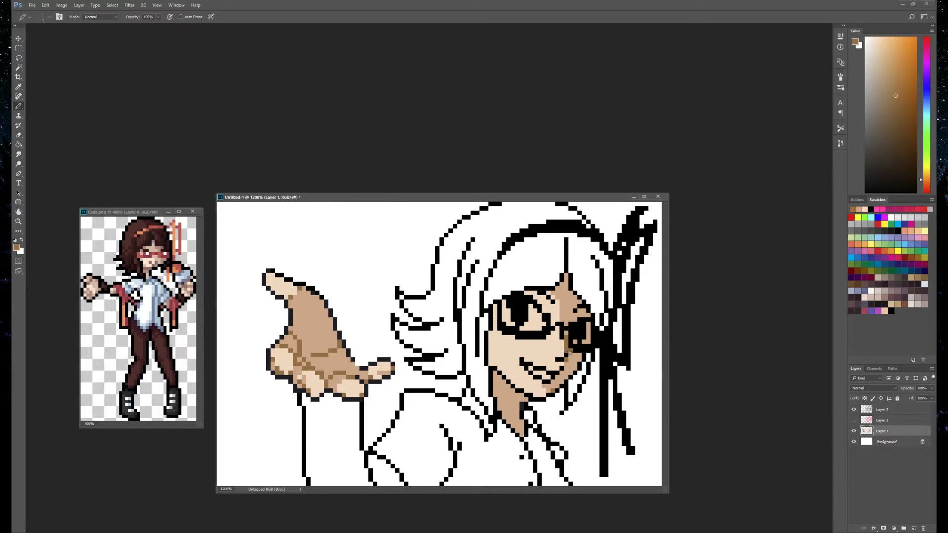
# - Delete the sketch on Layer 2 and merge Layer 3 with Layer 1
pyautogui.click(905, 423)
pyautogui.click(853, 421)
pyautogui.click(853, 421)
pyautogui.moveTo(898, 422); pyautogui.dragTo(924, 527)
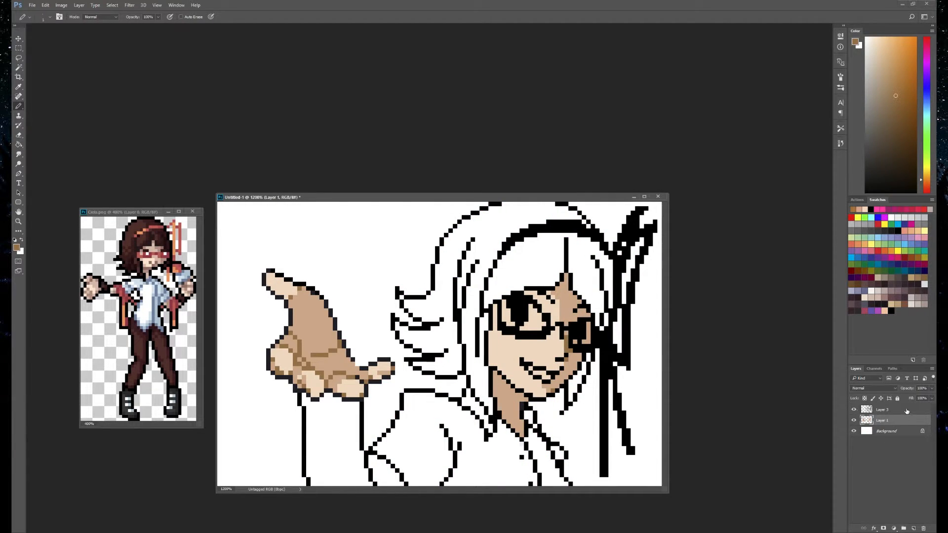
pyautogui.click(901, 411)
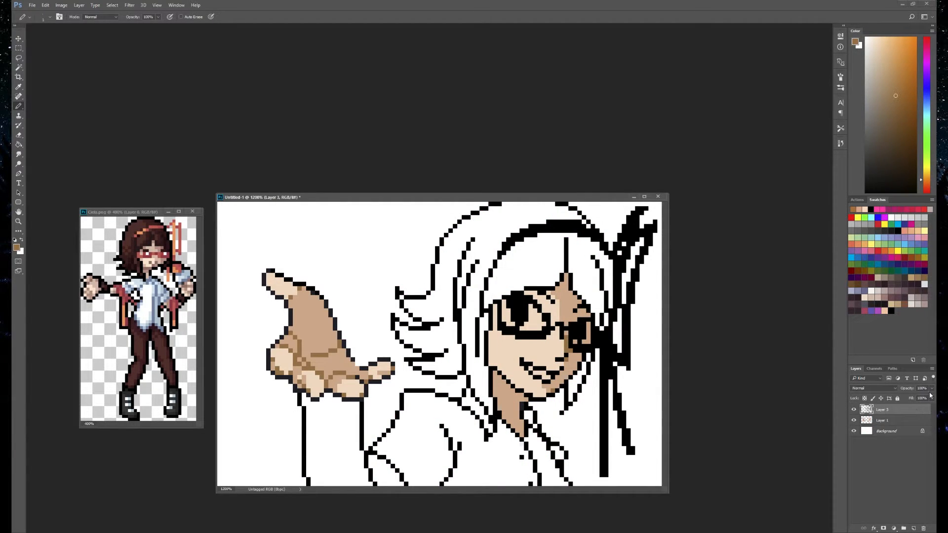
pyautogui.keyDown('shift'); pyautogui.click(898, 421); pyautogui.keyUp('shift')
pyautogui.rightClick(900, 421)
pyautogui.click(877, 307)
# - Recolour the black linework with the dark outline colour sampled from the hand, using the Paint Bucket
pyautogui.click(25, 143)
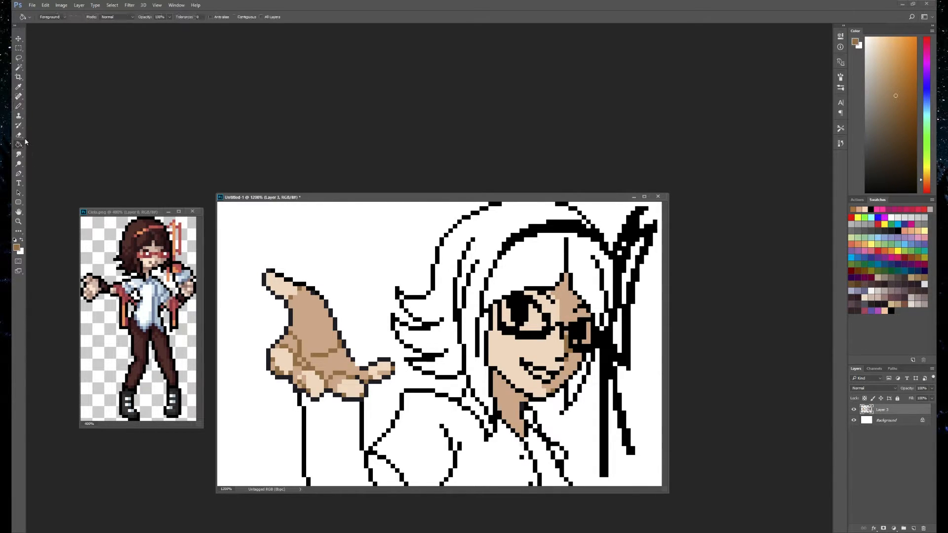
pyautogui.keyDown('alt'); pyautogui.click(379, 361); pyautogui.keyUp('alt')
pyautogui.click(369, 410)
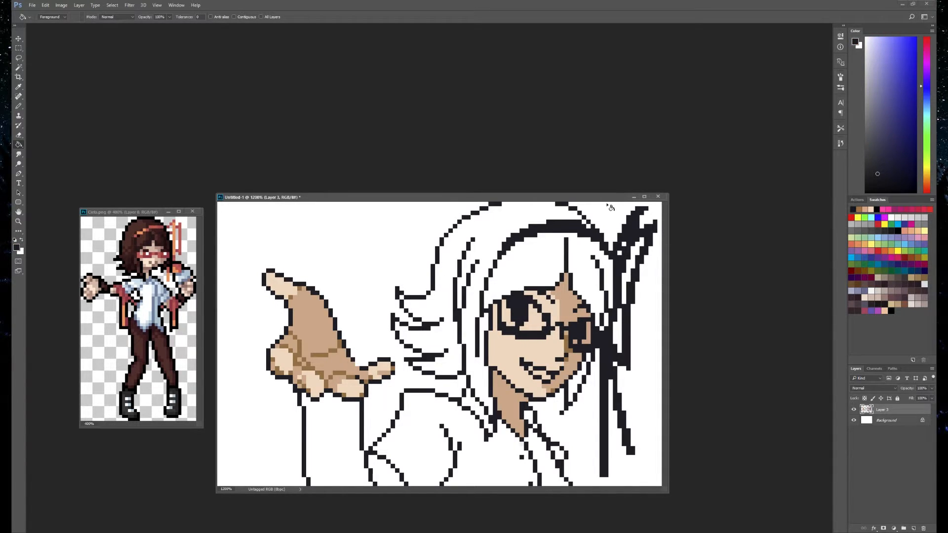
# - Sample the light skin tone from the reference sprite's hand and fill the portrait's light skin with the Paint Bucket
pyautogui.click(22, 104)
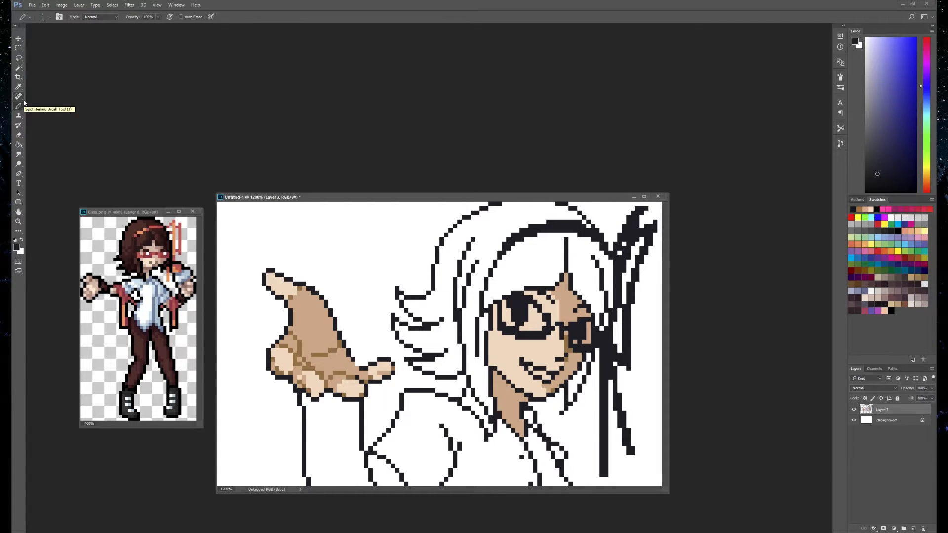
pyautogui.keyDown('alt'); pyautogui.click(95, 303); pyautogui.keyUp('alt')
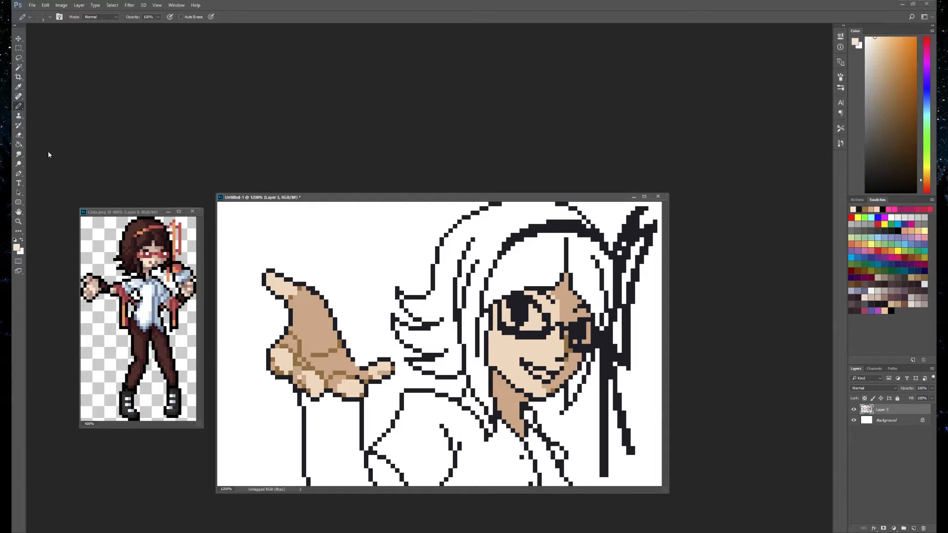
pyautogui.click(19, 144)
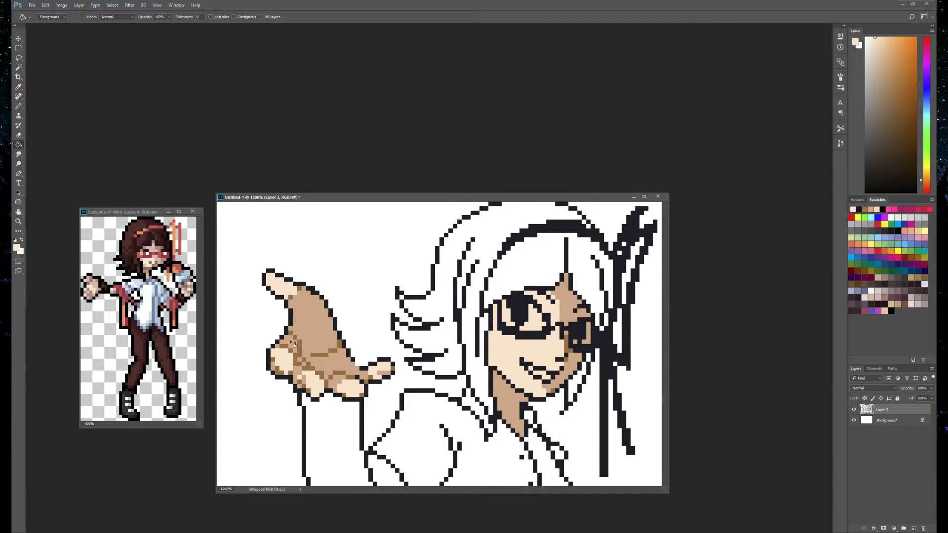
# - Sample two shadow tones from the reference sprite's face and fill the portrait's shaded skin and hand creases with them
pyautogui.keyDown('alt'); pyautogui.click(155, 253); pyautogui.keyUp('alt')
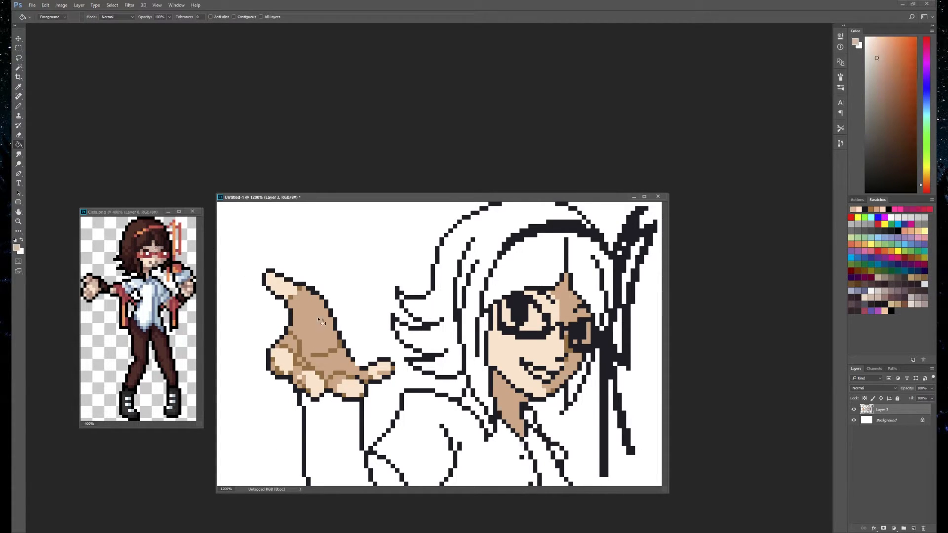
pyautogui.click(330, 340)
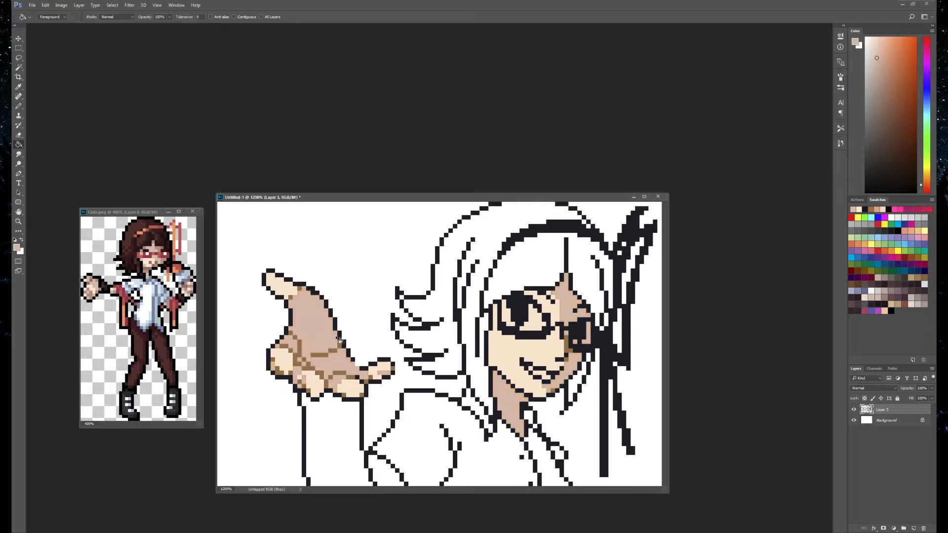
pyautogui.keyDown('alt'); pyautogui.click(167, 246); pyautogui.keyUp('alt')
pyautogui.click(328, 383)
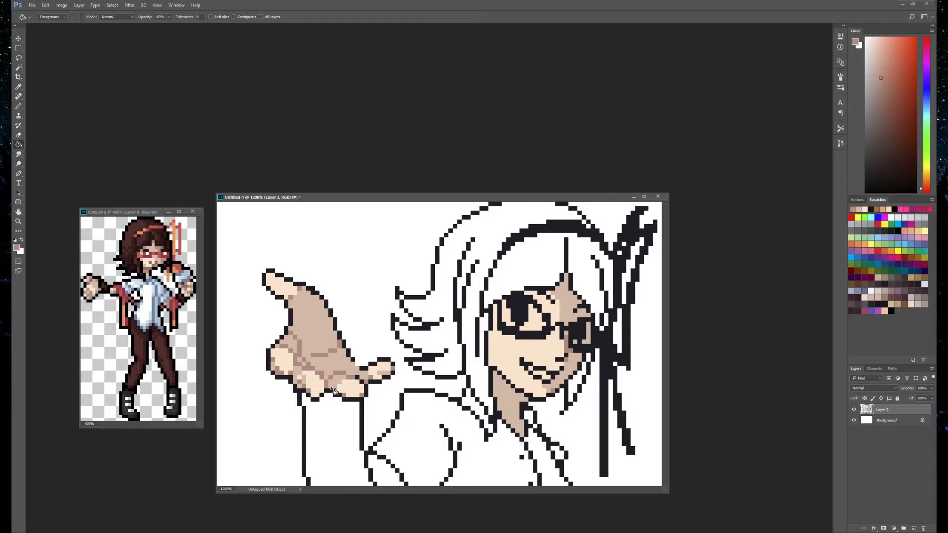
# - Refill the hand creases and the shaded skin with darker tones sampled from the reference sprite's face, using the Paint Bucket
pyautogui.click(18, 106)
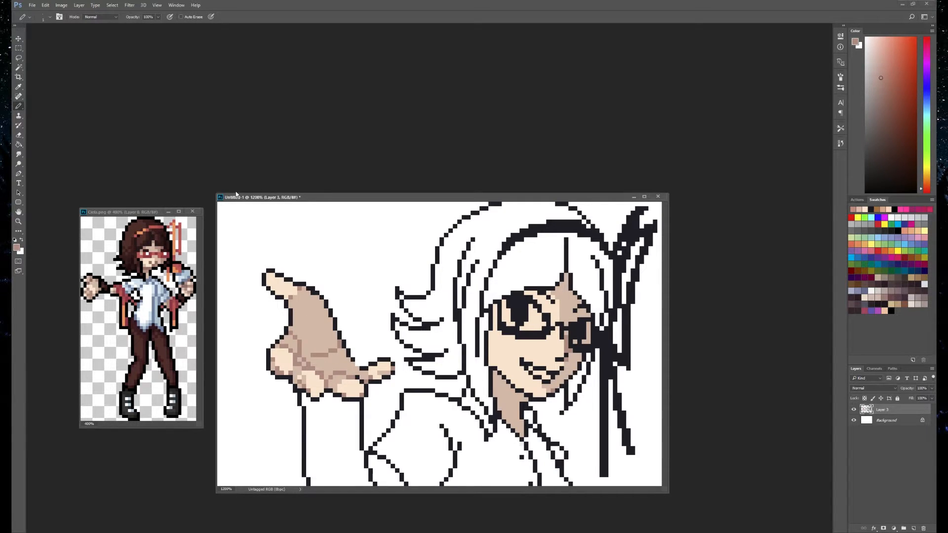
pyautogui.keyDown('alt'); pyautogui.click(154, 265); pyautogui.keyUp('alt')
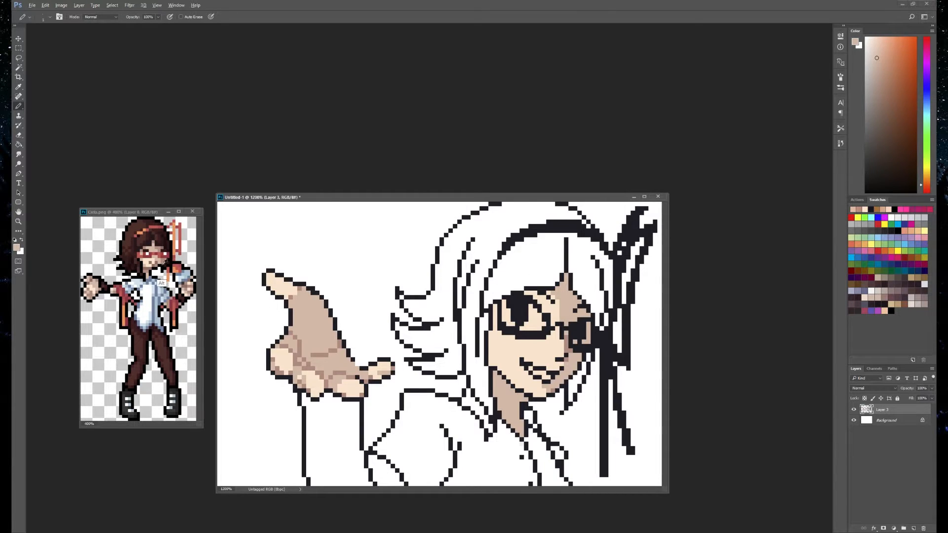
pyautogui.keyDown('alt'); pyautogui.click(158, 257); pyautogui.keyUp('alt')
pyautogui.click(19, 144)
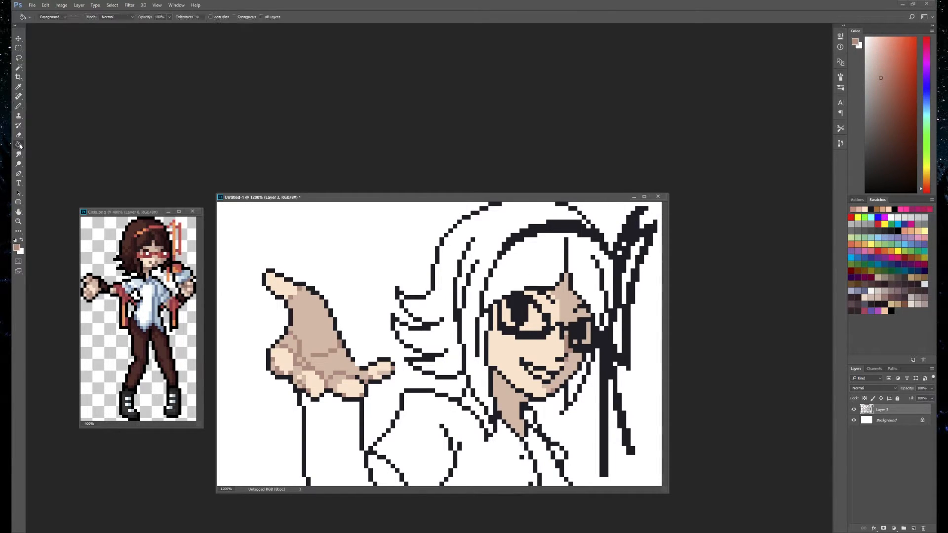
pyautogui.keyDown('alt'); pyautogui.click(163, 264); pyautogui.keyUp('alt')
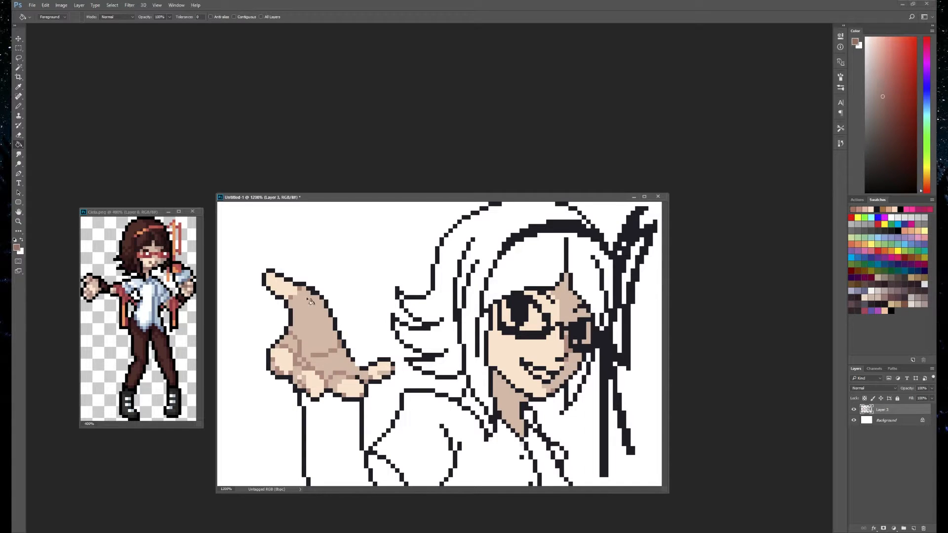
pyautogui.click(294, 302)
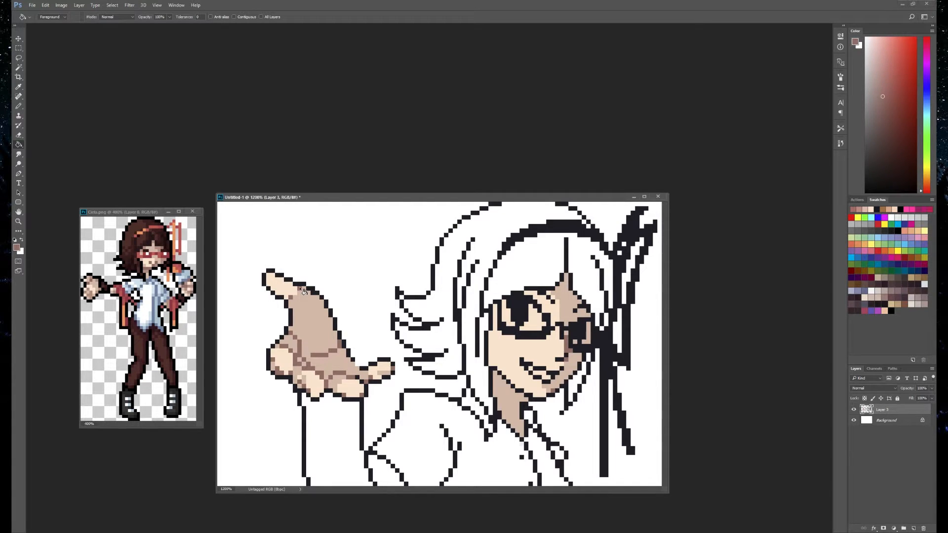
pyautogui.keyDown('alt'); pyautogui.click(162, 264); pyautogui.keyUp('alt')
pyautogui.click(572, 309)
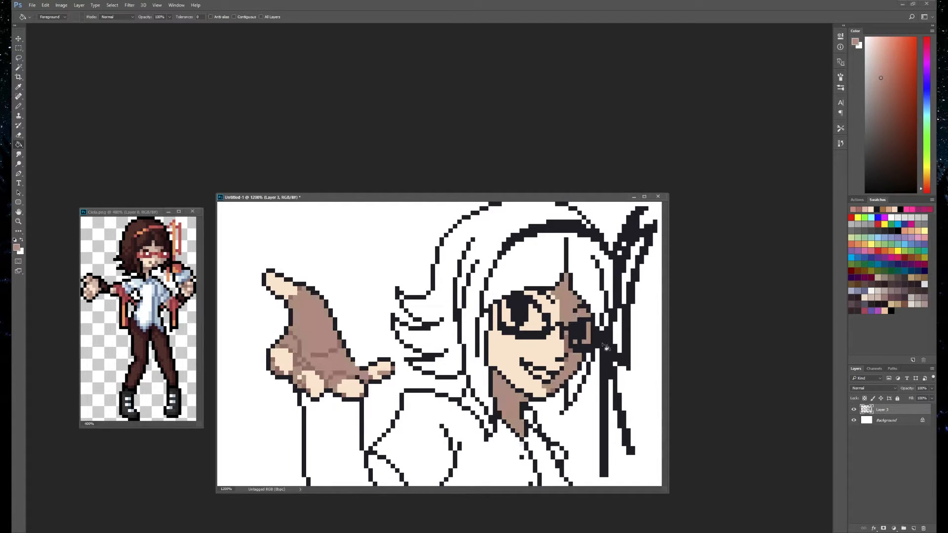
# - Pencil a lighter shadow tone sampled from the reference sprite's face onto the upper palm near the thumb
pyautogui.press('b')
pyautogui.keyDown('alt'); pyautogui.click(156, 266); pyautogui.keyUp('alt')
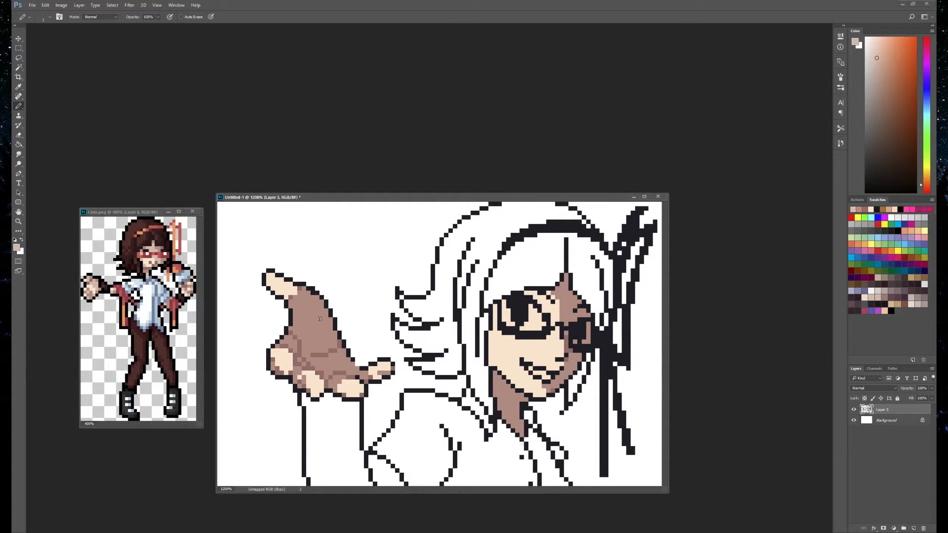
pyautogui.click(291, 305)
pyautogui.moveTo(295, 298)
pyautogui.mouseDown()
pyautogui.moveTo(305, 296)
pyautogui.moveTo(314, 324)
pyautogui.moveTo(305, 320)
pyautogui.moveTo(302, 331)
pyautogui.moveTo(315, 305)
pyautogui.mouseUp()
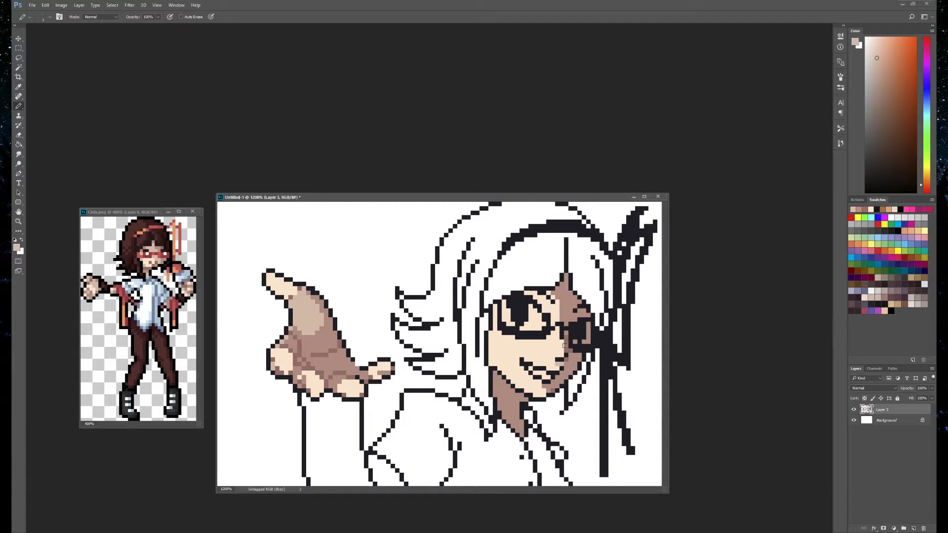
# - Soften the face shading along the jaw, chin and forehead shadow edge with the sampled light shadow tone
pyautogui.keyDown('alt'); pyautogui.click(569, 351); pyautogui.keyUp('alt')
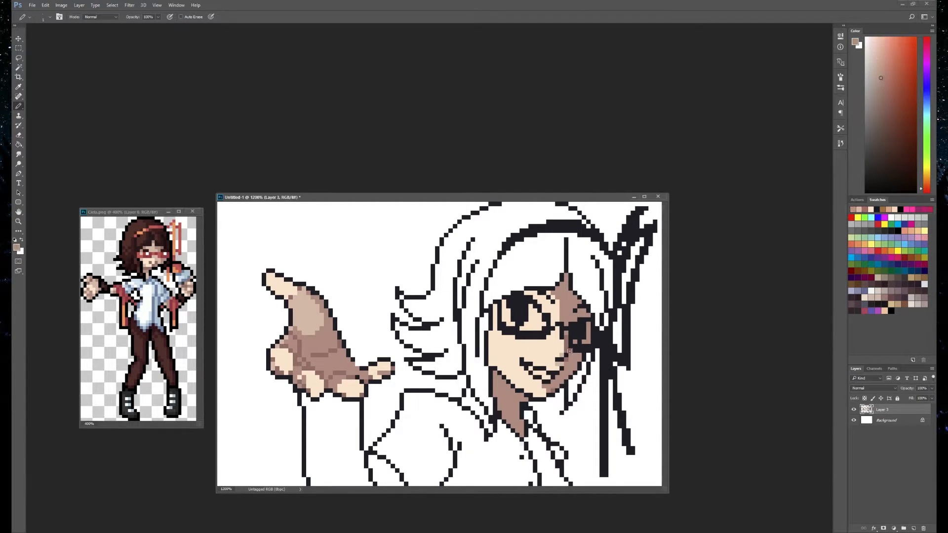
pyautogui.keyDown('alt'); pyautogui.click(562, 373); pyautogui.keyUp('alt')
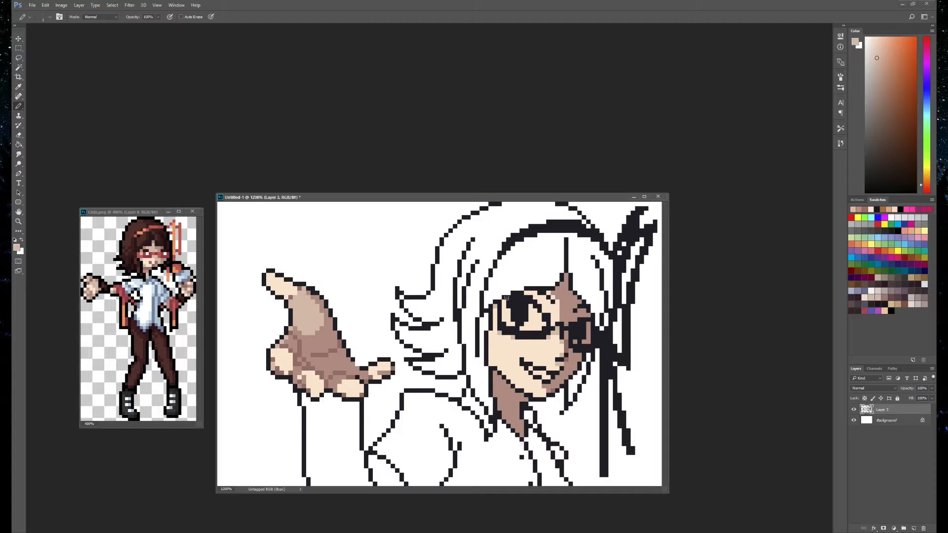
pyautogui.keyDown('alt'); pyautogui.click(561, 312); pyautogui.keyUp('alt')
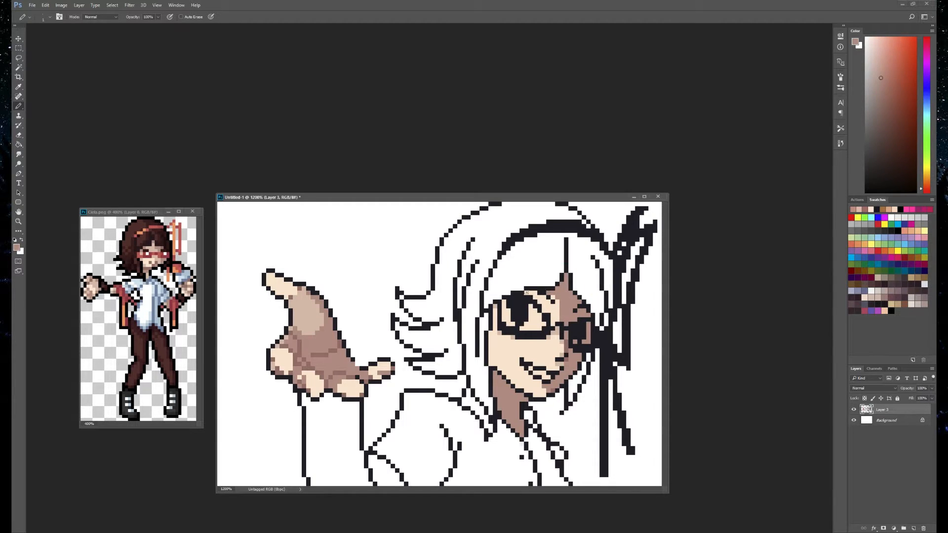
pyautogui.keyDown('alt'); pyautogui.click(561, 370); pyautogui.keyUp('alt')
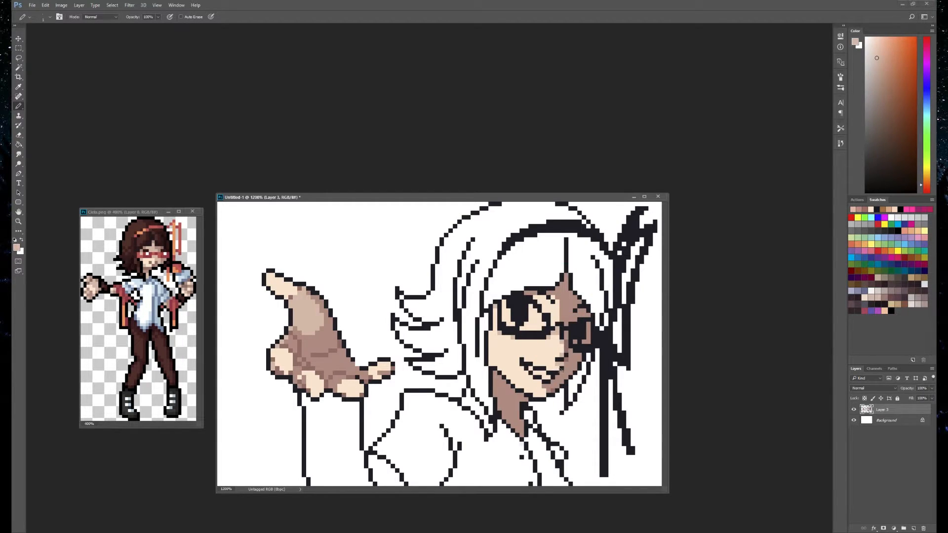
pyautogui.moveTo(539, 381); pyautogui.dragTo(522, 368)
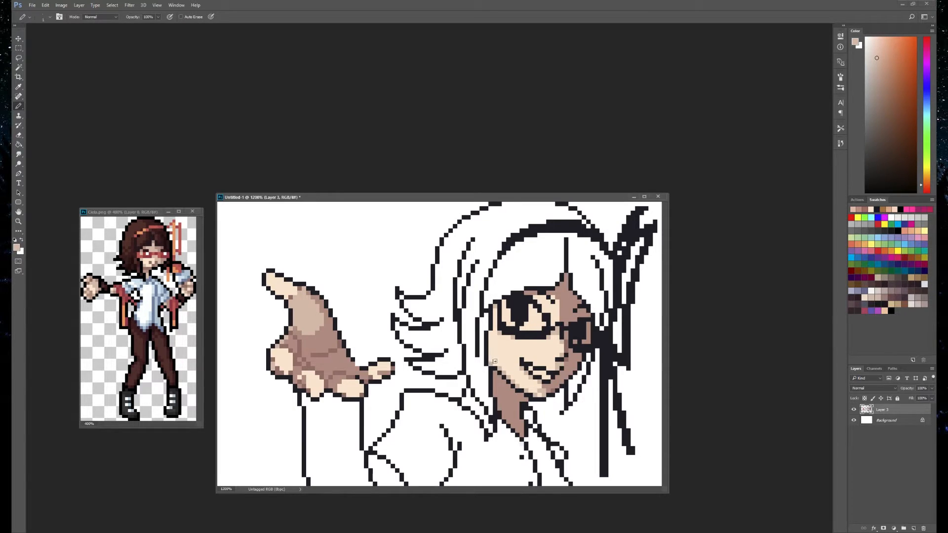
pyautogui.moveTo(557, 320); pyautogui.dragTo(557, 302)
# - Check the whole portrait at 100% zoom and return to the 1200% view
pyautogui.press('z')
pyautogui.click(197, 17)
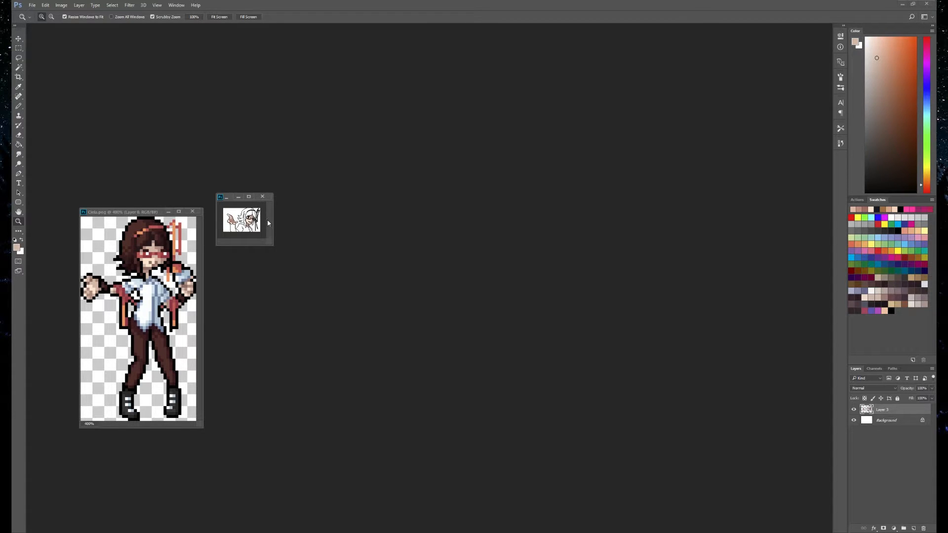
pyautogui.moveTo(242, 220); pyautogui.dragTo(339, 230)
pyautogui.moveTo(565, 284); pyautogui.dragTo(583, 269)
pyautogui.doubleClick(402, 310)
pyautogui.click(403, 310)
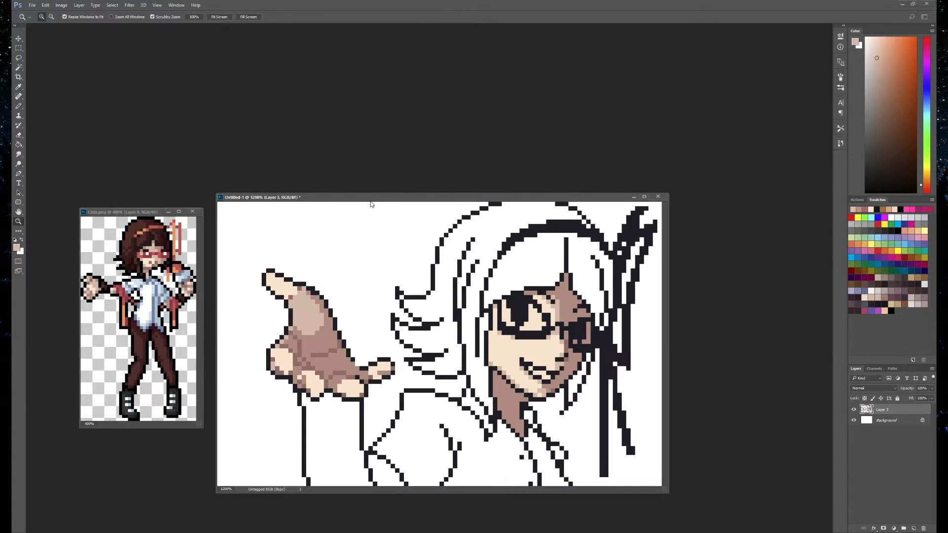
# - Fill every section of the portrait's hair with the dark brown sampled from the reference sprite's hair, using a contiguous Paint Bucket
pyautogui.click(18, 144)
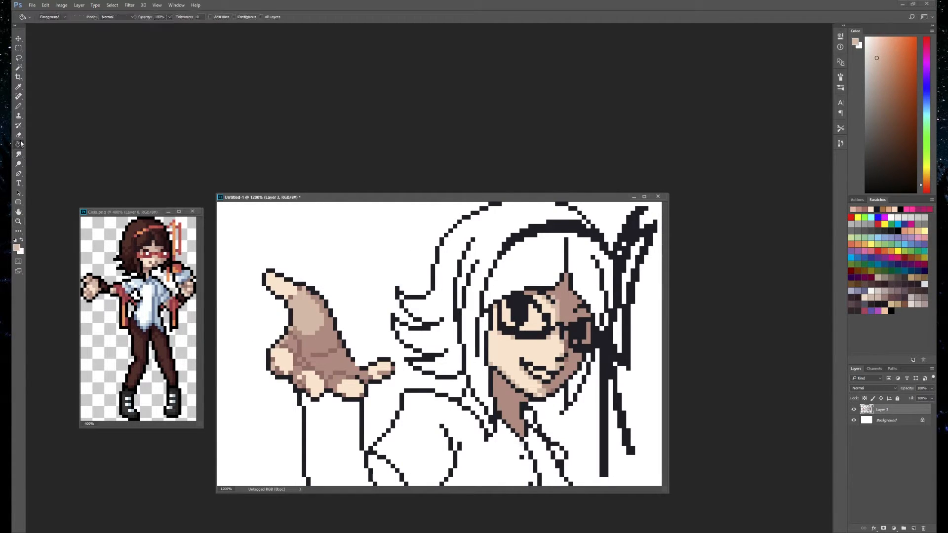
pyautogui.keyDown('alt'); pyautogui.click(140, 227); pyautogui.keyUp('alt')
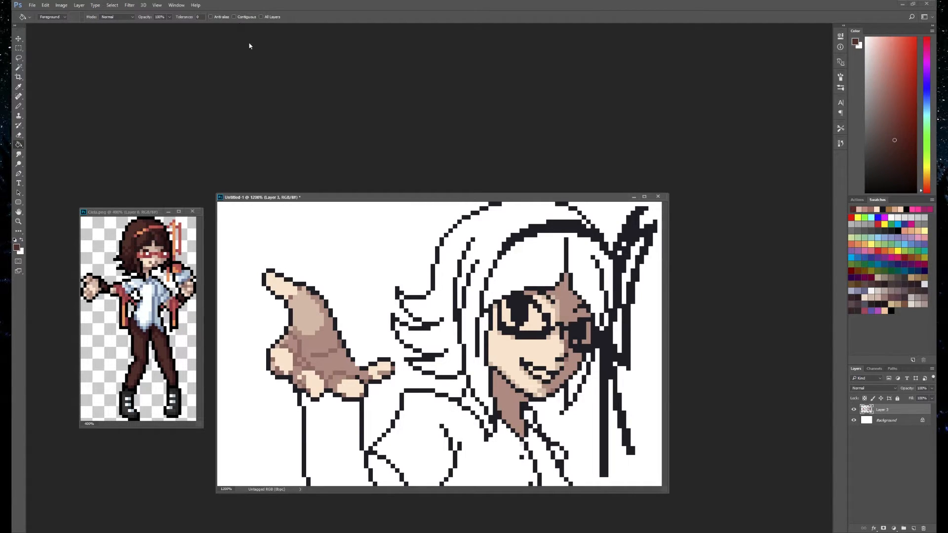
pyautogui.click(234, 17)
pyautogui.click(234, 17)
pyautogui.click(449, 276)
pyautogui.hotkey('ctrl', 'z')
pyautogui.click(244, 17)
pyautogui.click(451, 335)
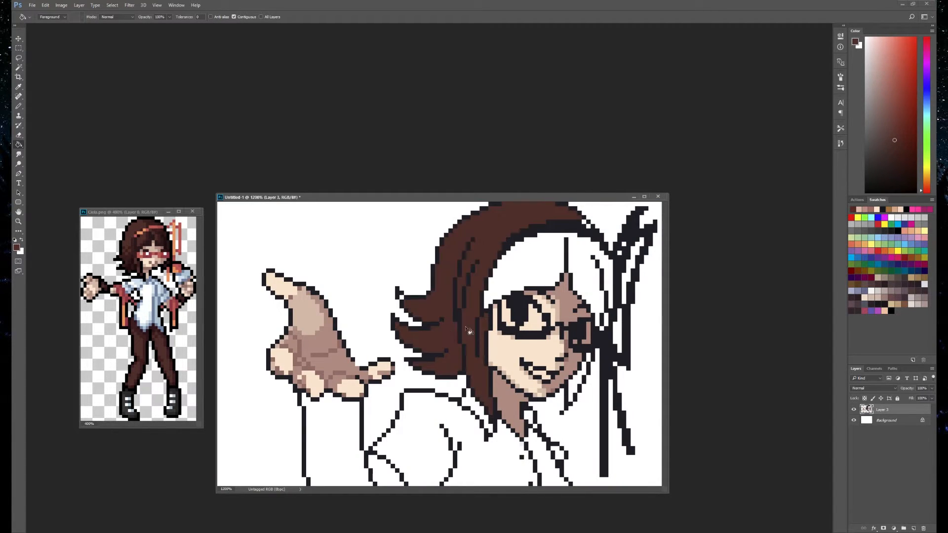
pyautogui.click(543, 273)
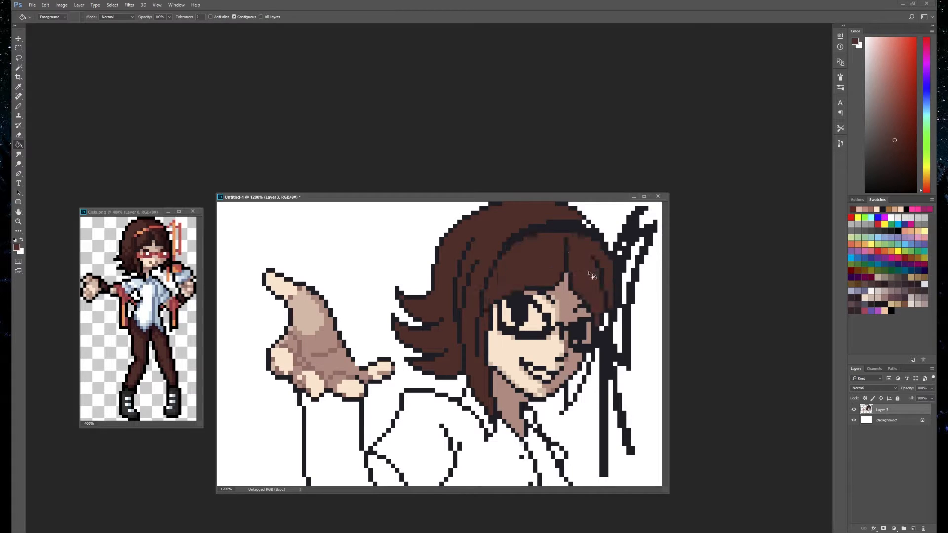
pyautogui.click(605, 334)
pyautogui.click(577, 395)
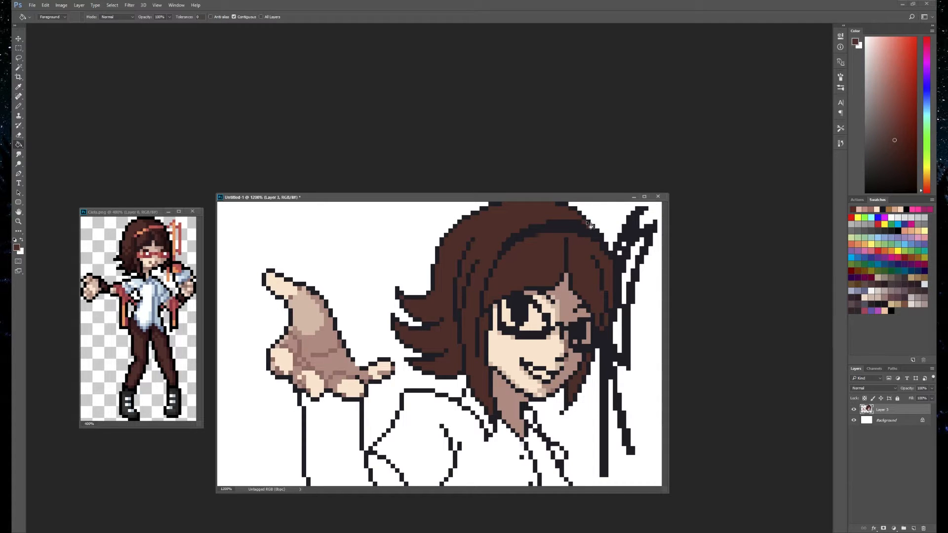
# - Darken all of the portrait's outlines to near black with the Paint Bucket, with contiguous filling turned off
pyautogui.keyDown('alt'); pyautogui.click(378, 380); pyautogui.keyUp('alt')
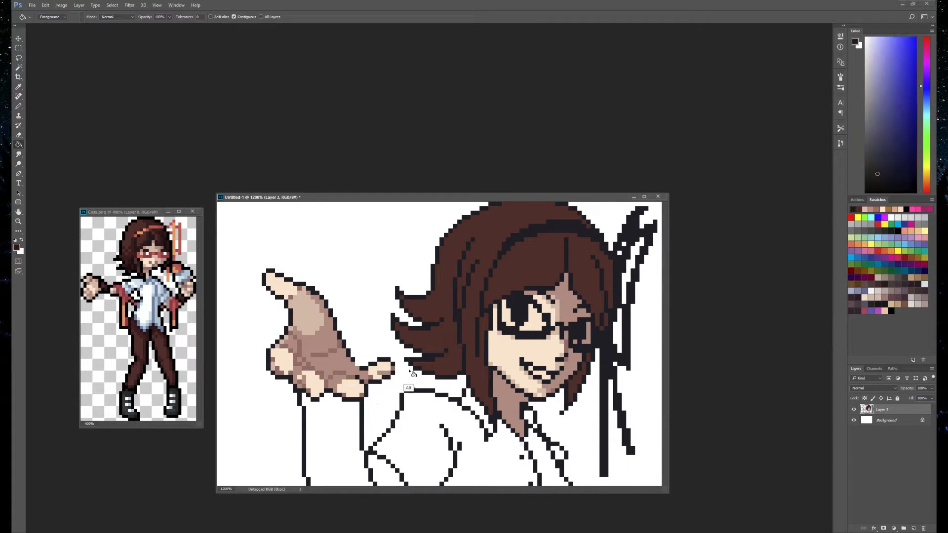
pyautogui.moveTo(871, 174); pyautogui.dragTo(868, 190)
pyautogui.click(578, 236)
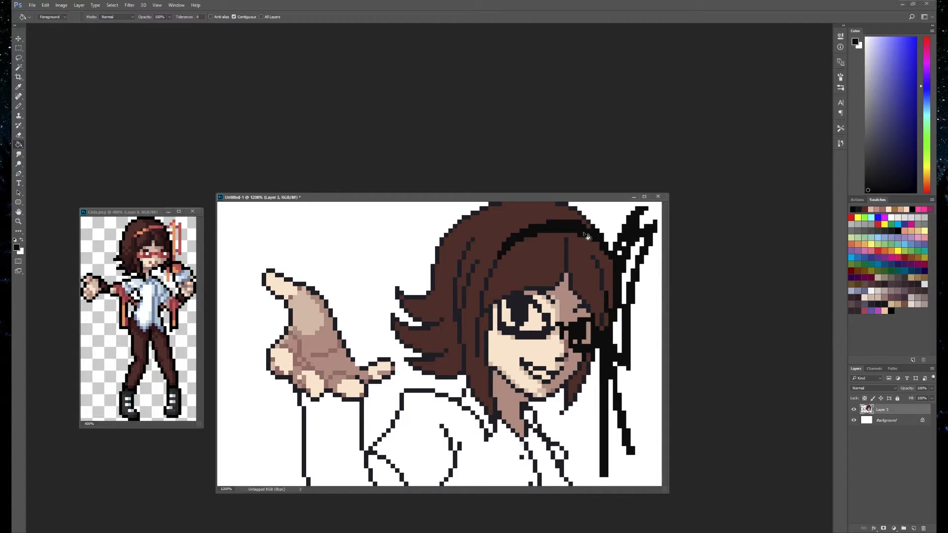
pyautogui.hotkey('ctrl', 'z')
pyautogui.click(245, 18)
pyautogui.click(525, 240)
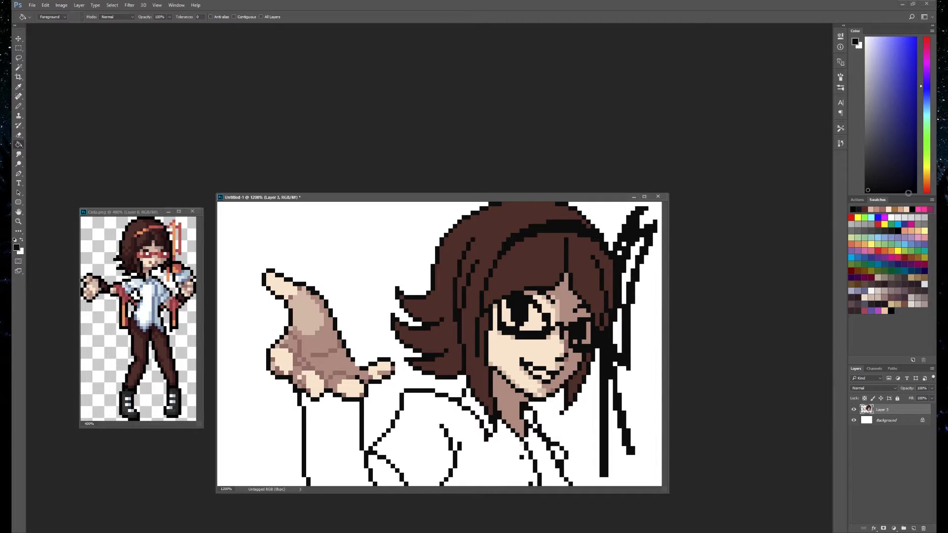
# - Pencil light shadow pixels beside the nose and redraw the upper mouth line in a dark skin tone
pyautogui.click(19, 106)
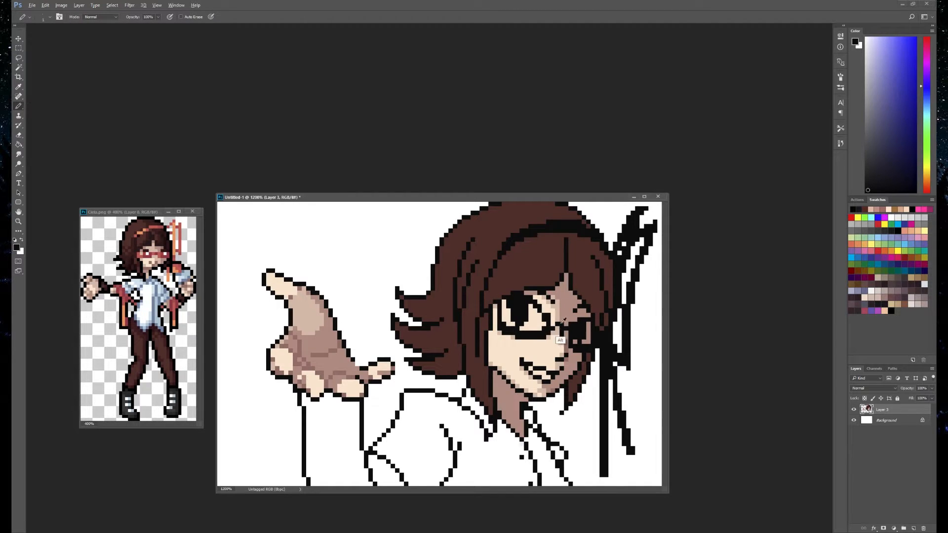
pyautogui.keyDown('alt'); pyautogui.click(562, 329); pyautogui.keyUp('alt')
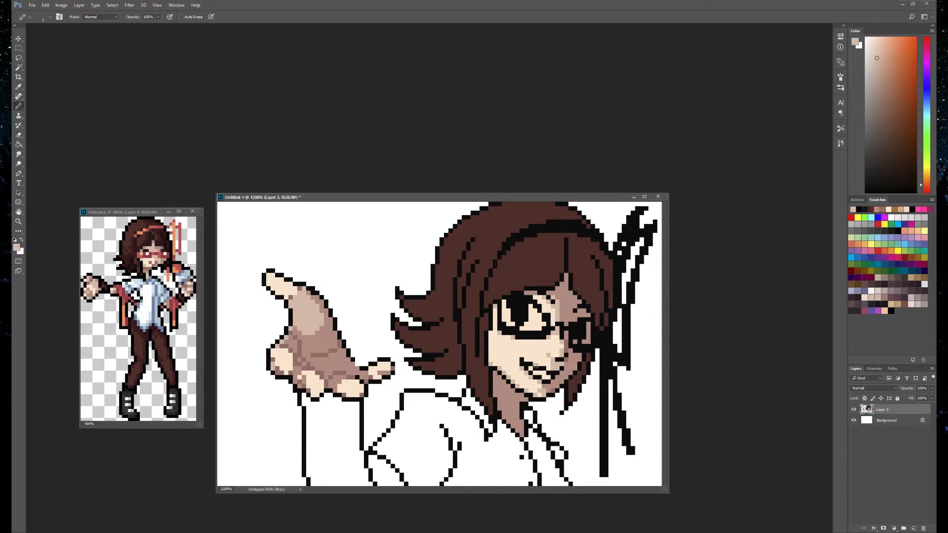
pyautogui.keyDown('alt'); pyautogui.click(580, 370); pyautogui.keyUp('alt')
pyautogui.keyDown('alt'); pyautogui.click(563, 370); pyautogui.keyUp('alt')
pyautogui.moveTo(527, 361); pyautogui.dragTo(561, 369)
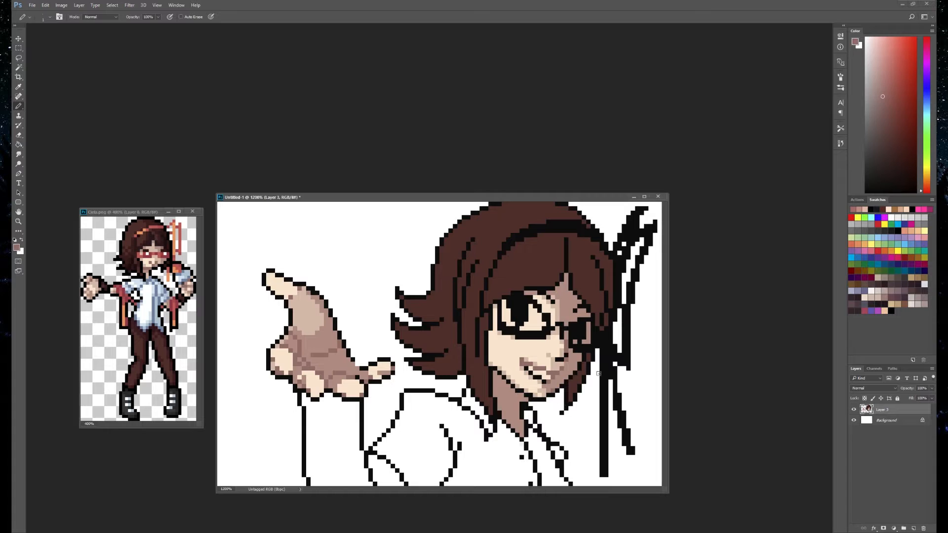
# - Mix a darker reddish-pink tone and recolour the remaining black mouth lines with it and sampled skin shades
pyautogui.moveTo(925, 47); pyautogui.dragTo(925, 39)
pyautogui.moveTo(886, 100); pyautogui.dragTo(885, 112)
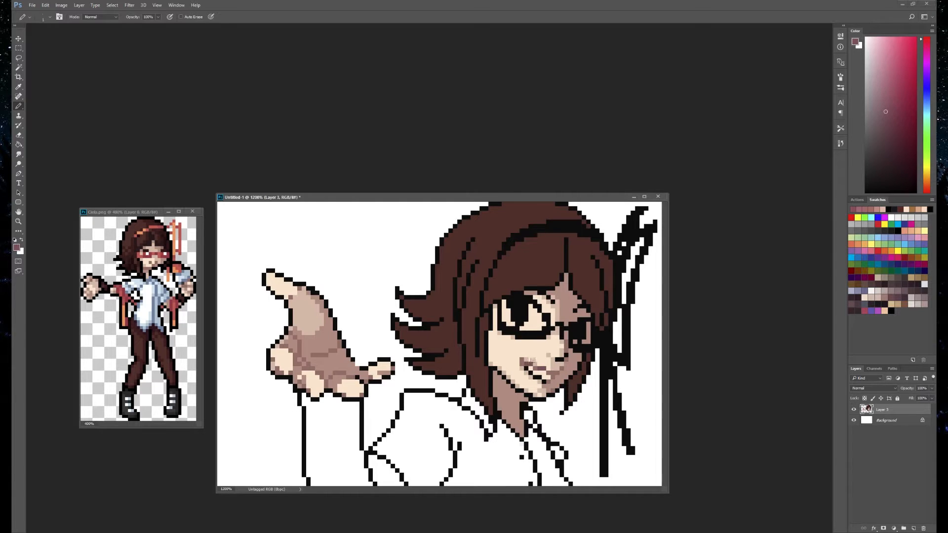
pyautogui.click(553, 378)
pyautogui.press('alt')
pyautogui.keyDown('alt'); pyautogui.click(565, 341); pyautogui.keyUp('alt')
pyautogui.keyDown('alt'); pyautogui.click(568, 370); pyautogui.keyUp('alt')
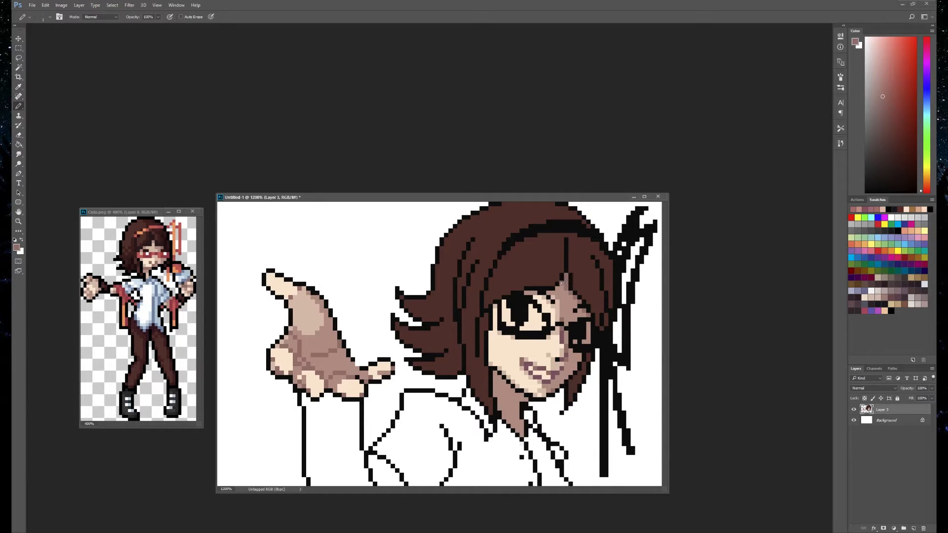
# - Touch up the shading above the glasses and along the forehead shadow with skin tones sampled from the face
pyautogui.keyDown('alt'); pyautogui.click(536, 292); pyautogui.keyUp('alt')
pyautogui.moveTo(536, 297); pyautogui.dragTo(543, 297)
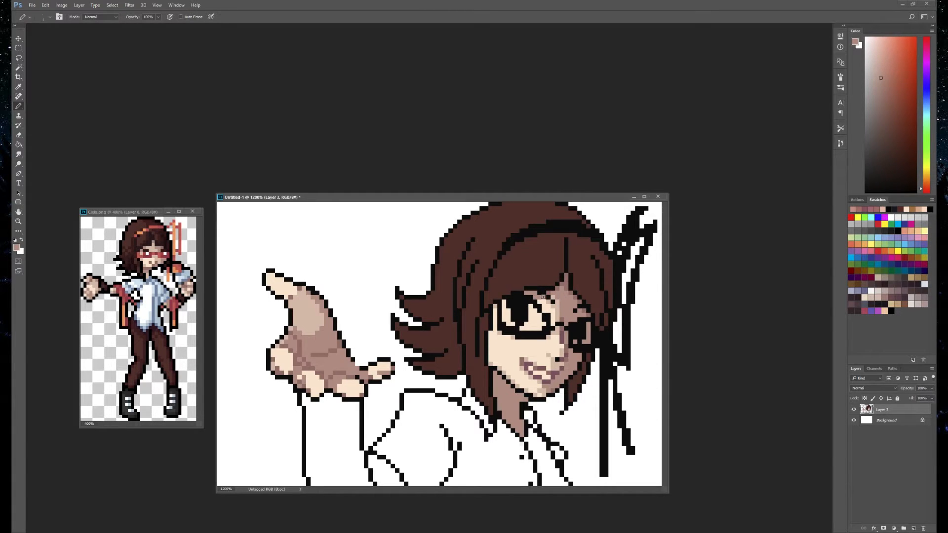
pyautogui.keyDown('alt'); pyautogui.click(538, 302); pyautogui.keyUp('alt')
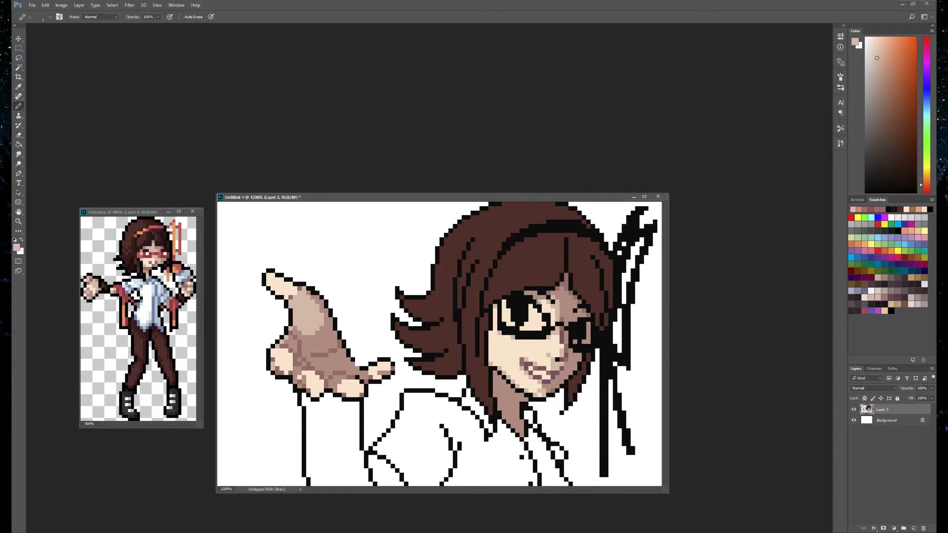
pyautogui.keyDown('alt'); pyautogui.click(562, 314); pyautogui.keyUp('alt')
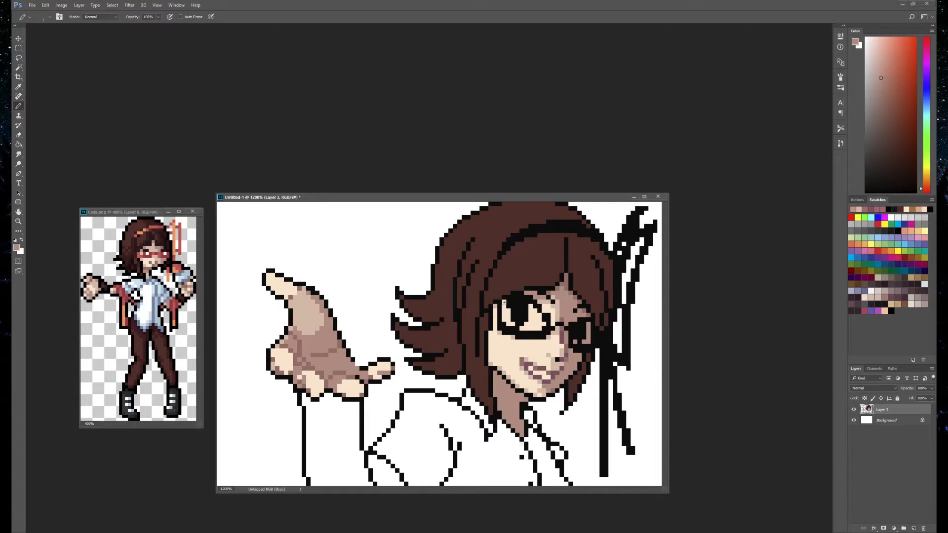
pyautogui.keyDown('alt'); pyautogui.click(556, 305); pyautogui.keyUp('alt')
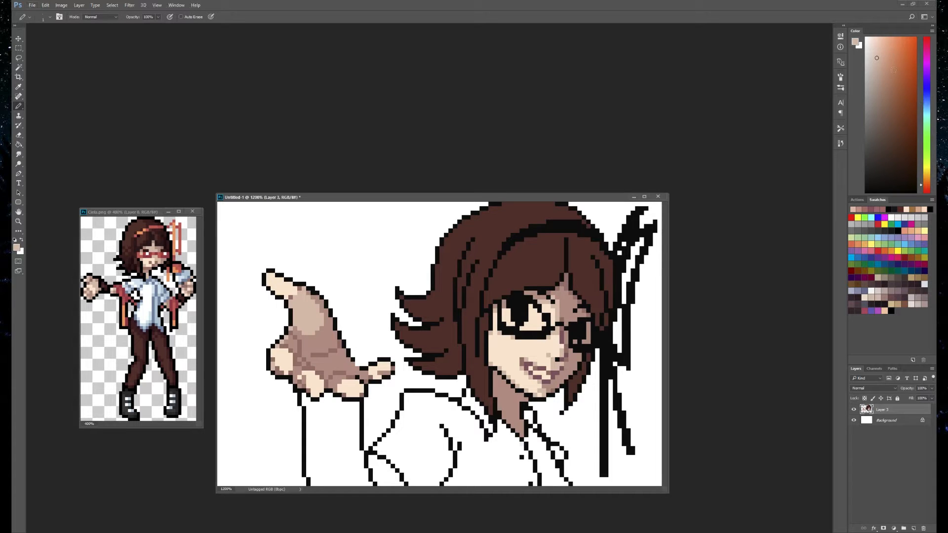
# - Paint the whites of both eyes behind the glasses pure white with the Pencil
pyautogui.click(927, 90)
pyautogui.moveTo(900, 71); pyautogui.dragTo(866, 32)
pyautogui.moveTo(530, 308); pyautogui.dragTo(539, 319)
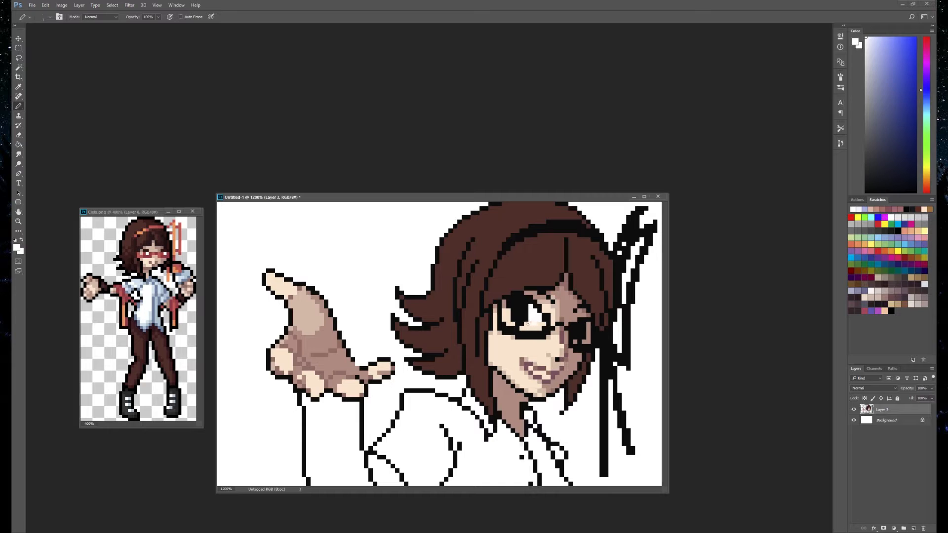
pyautogui.moveTo(589, 336)
pyautogui.mouseDown()
pyautogui.moveTo(589, 324)
pyautogui.moveTo(601, 338)
pyautogui.mouseUp()
# - Mix a pale lavender tone and pencil shading onto the whites of the eyes
pyautogui.moveTo(925, 89); pyautogui.dragTo(926, 87)
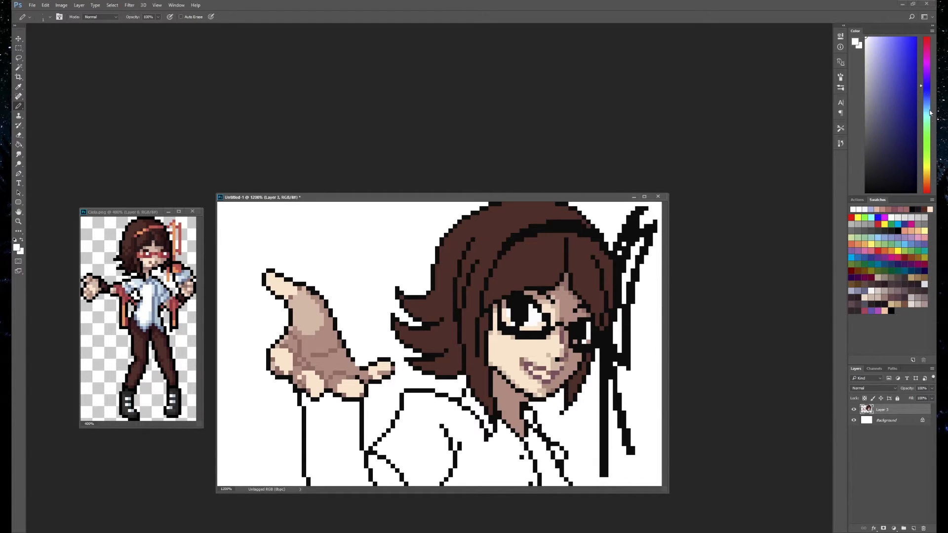
pyautogui.moveTo(868, 42); pyautogui.dragTo(870, 49)
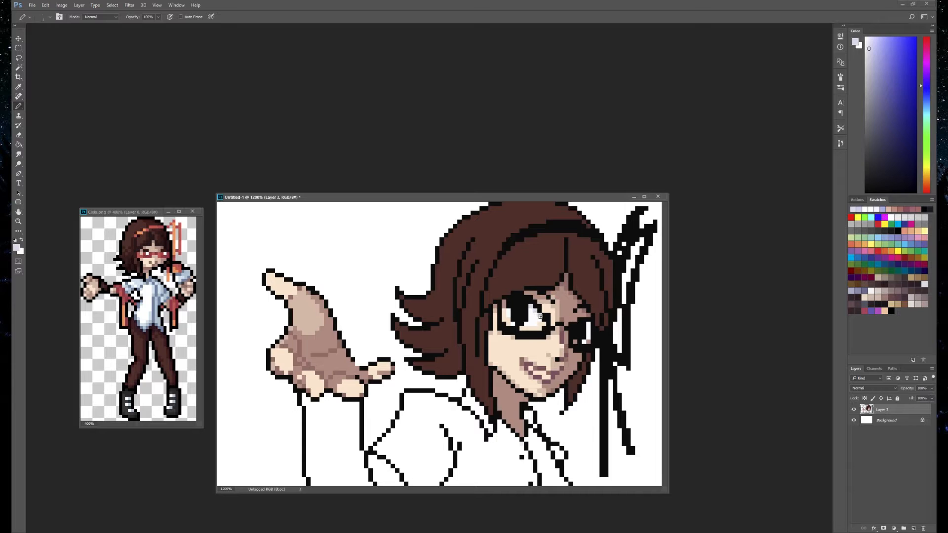
pyautogui.moveTo(588, 324); pyautogui.dragTo(588, 338)
# - Mix stronger lavender tones and recolour the eye-white shading with the Paint Bucket
pyautogui.click(878, 59)
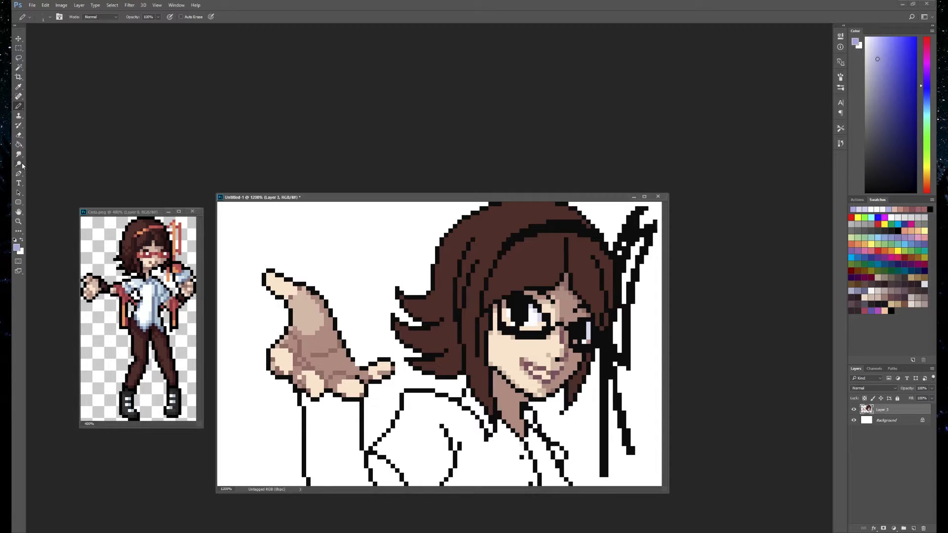
pyautogui.click(19, 146)
pyautogui.click(545, 323)
pyautogui.click(19, 106)
pyautogui.click(873, 55)
pyautogui.click(21, 146)
pyautogui.click(540, 323)
# - Pencil the teeth white with lavender shading, using tones sampled from the eye and mouth, and touch up the eye's edge
pyautogui.click(19, 106)
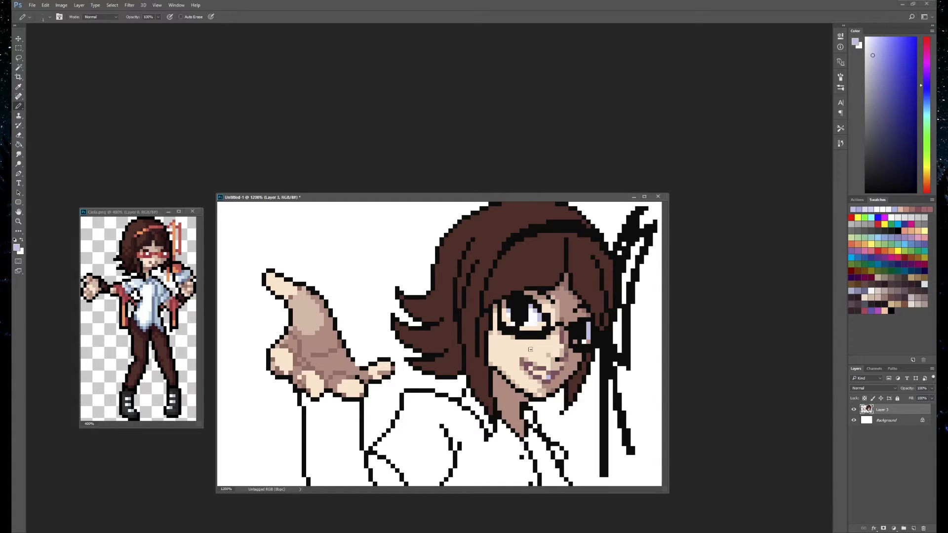
pyautogui.keyDown('alt'); pyautogui.click(534, 317); pyautogui.keyUp('alt')
pyautogui.click(545, 377)
pyautogui.keyDown('alt'); pyautogui.click(548, 378); pyautogui.keyUp('alt')
pyautogui.click(544, 374)
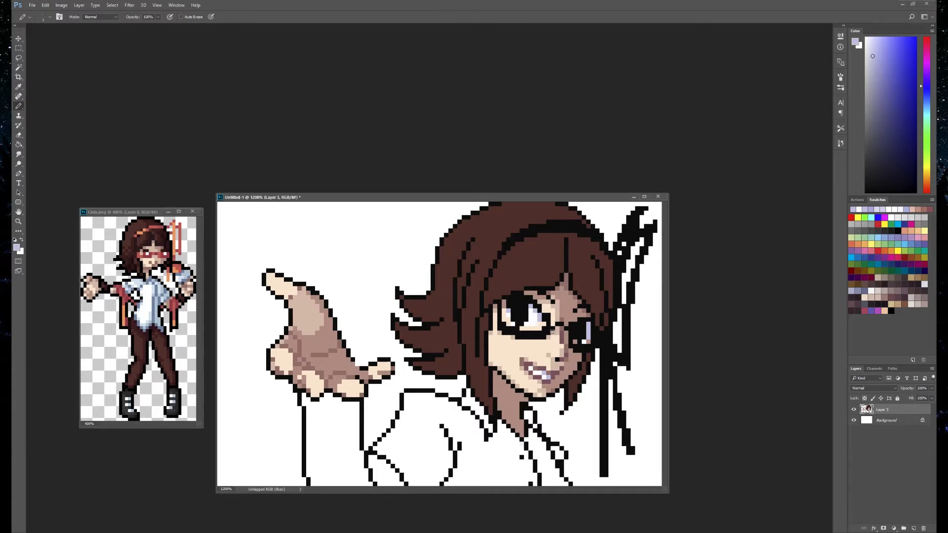
pyautogui.click(508, 315)
# - Refine the shadow and nostril pixels around the nose with skin and lip tones sampled from the face
pyautogui.keyDown('alt'); pyautogui.click(568, 340); pyautogui.keyUp('alt')
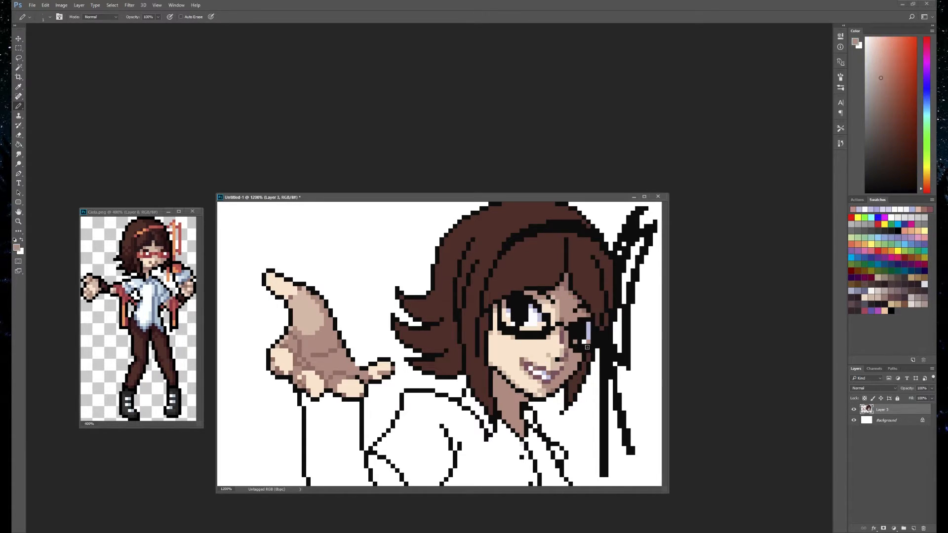
pyautogui.keyDown('alt'); pyautogui.click(564, 358); pyautogui.keyUp('alt')
pyautogui.click(557, 359)
pyautogui.keyDown('alt'); pyautogui.click(551, 370); pyautogui.keyUp('alt')
pyautogui.click(557, 359)
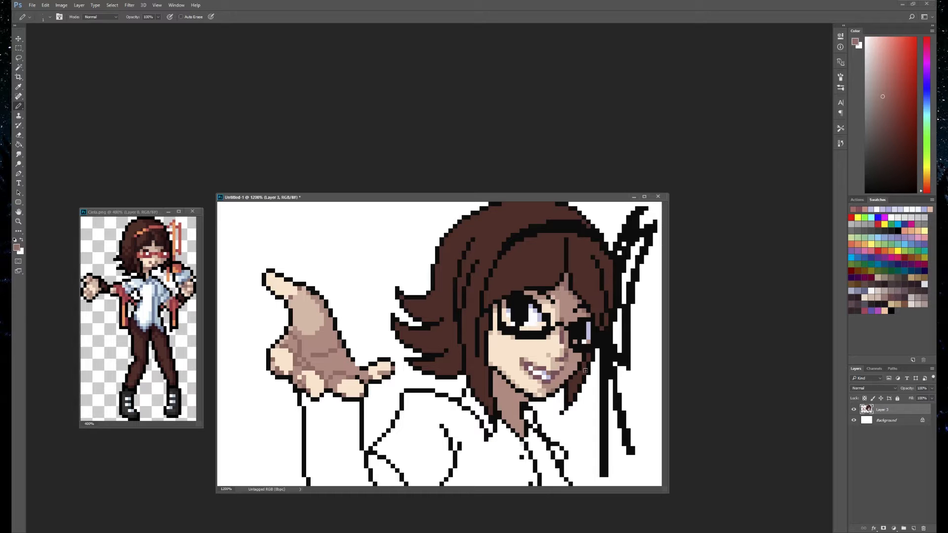
pyautogui.click(566, 355)
pyautogui.keyDown('alt'); pyautogui.click(568, 364); pyautogui.keyUp('alt')
pyautogui.click(566, 361)
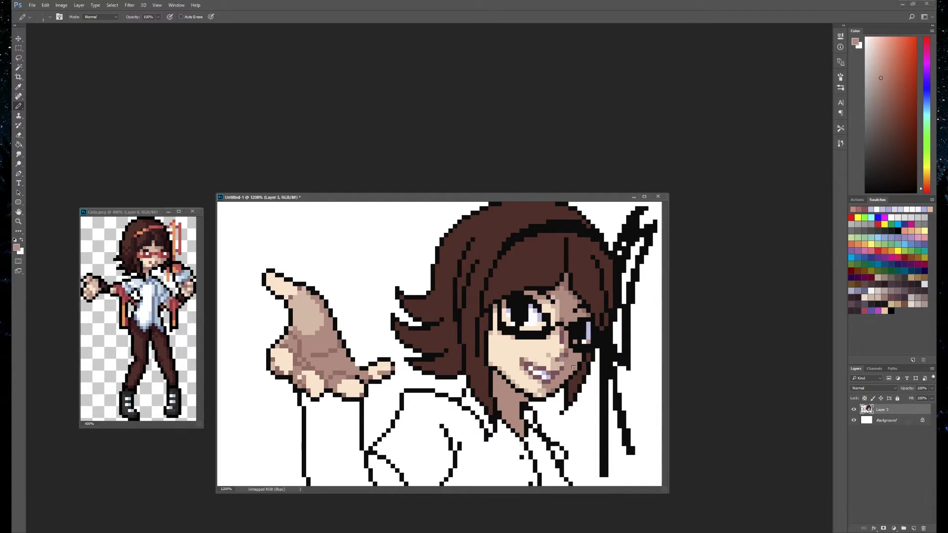
pyautogui.keyDown('alt'); pyautogui.click(565, 375); pyautogui.keyUp('alt')
pyautogui.keyDown('alt'); pyautogui.click(563, 377); pyautogui.keyUp('alt')
pyautogui.click(562, 360)
pyautogui.click(565, 365)
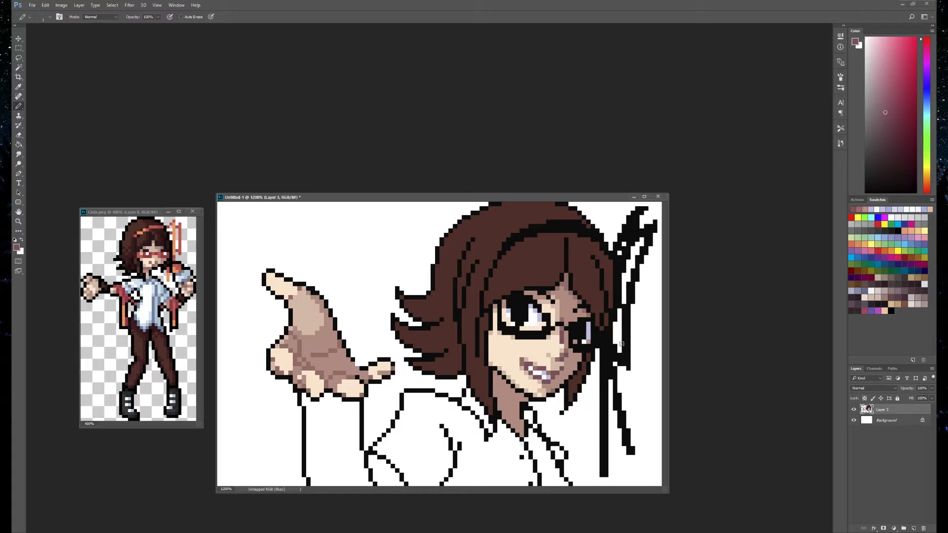
# - Soften the shading on the open hand's fingers with a sampled mid skin tone
pyautogui.keyDown('alt'); pyautogui.click(359, 383); pyautogui.keyUp('alt')
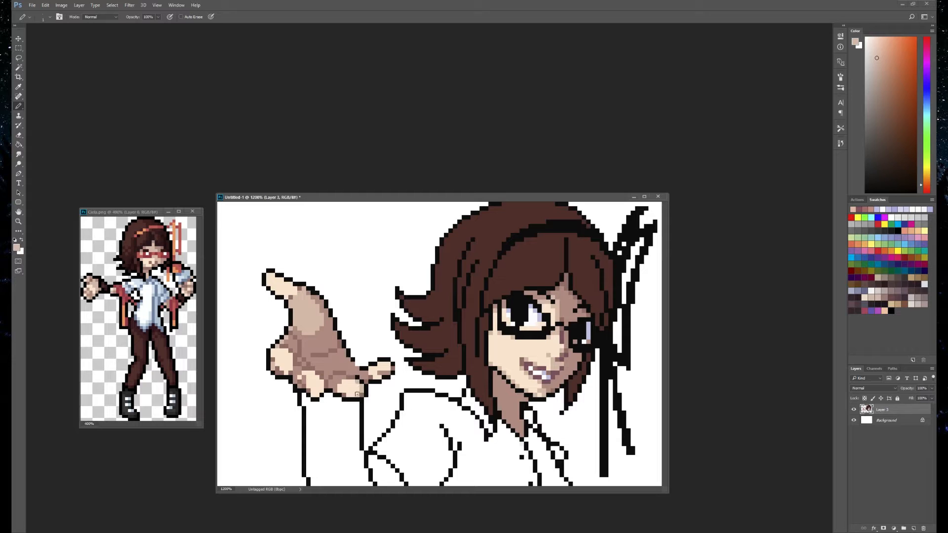
pyautogui.moveTo(388, 367); pyautogui.dragTo(371, 373)
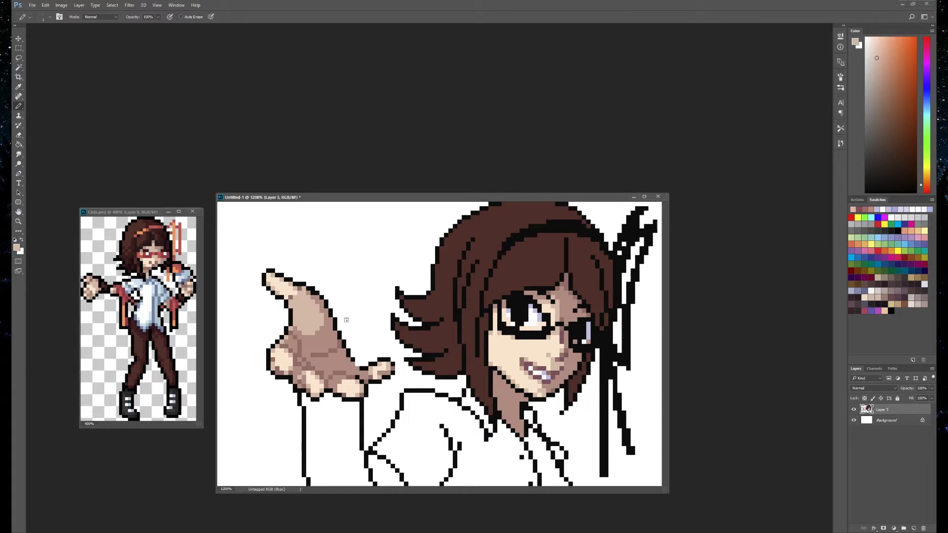
# - Lighten the neck's edge with a mid skin tone and recolour the black jawline in the dark reddish-pink tone
pyautogui.keyDown('alt'); pyautogui.click(492, 360); pyautogui.keyUp('alt')
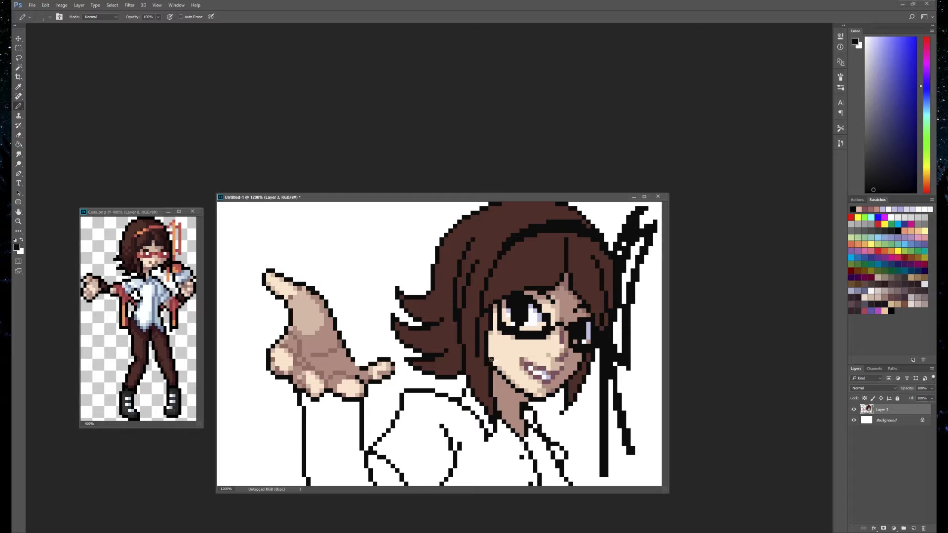
pyautogui.keyDown('alt'); pyautogui.click(533, 361); pyautogui.keyUp('alt')
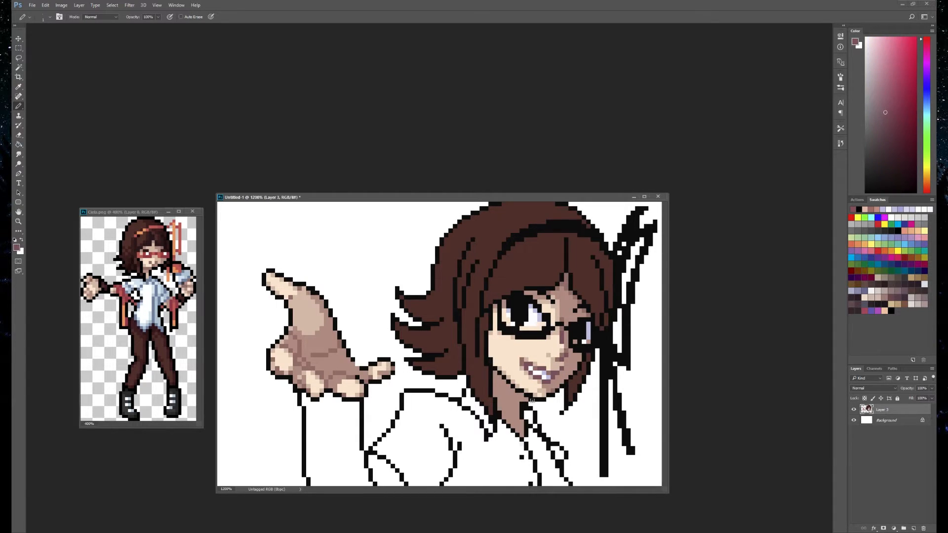
pyautogui.keyDown('alt'); pyautogui.click(557, 369); pyautogui.keyUp('alt')
pyautogui.moveTo(495, 386); pyautogui.dragTo(509, 408)
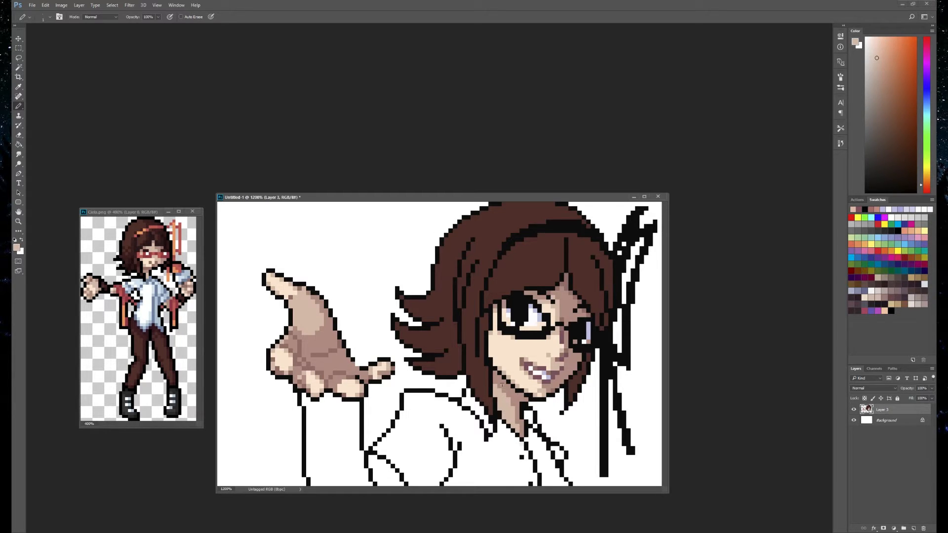
pyautogui.keyDown('alt'); pyautogui.click(495, 368); pyautogui.keyUp('alt')
pyautogui.moveTo(495, 368); pyautogui.dragTo(520, 390)
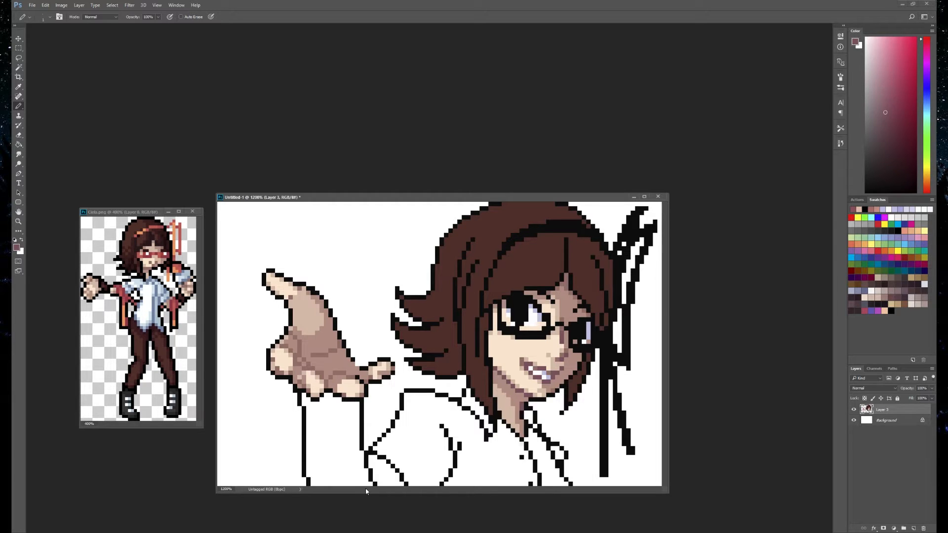
# - Pencil a curved black cuff line across the sleeve just below the open hand
pyautogui.keyDown('alt'); pyautogui.click(303, 427); pyautogui.keyUp('alt')
pyautogui.moveTo(312, 413); pyautogui.dragTo(329, 412)
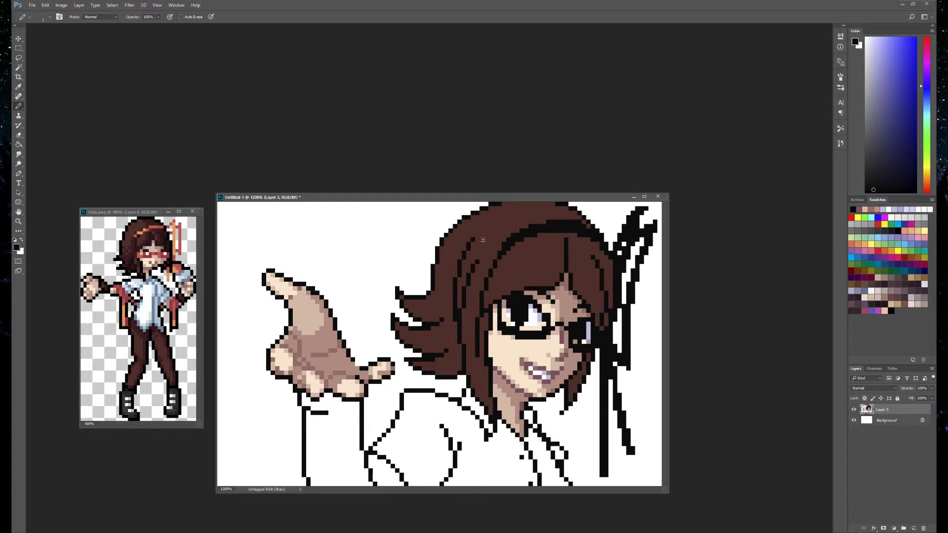
pyautogui.moveTo(331, 417); pyautogui.dragTo(361, 414)
# - Sample red from the reference sprite's glasses and paint the irises of both eyes with it
pyautogui.keyDown('alt'); pyautogui.click(151, 256); pyautogui.keyUp('alt')
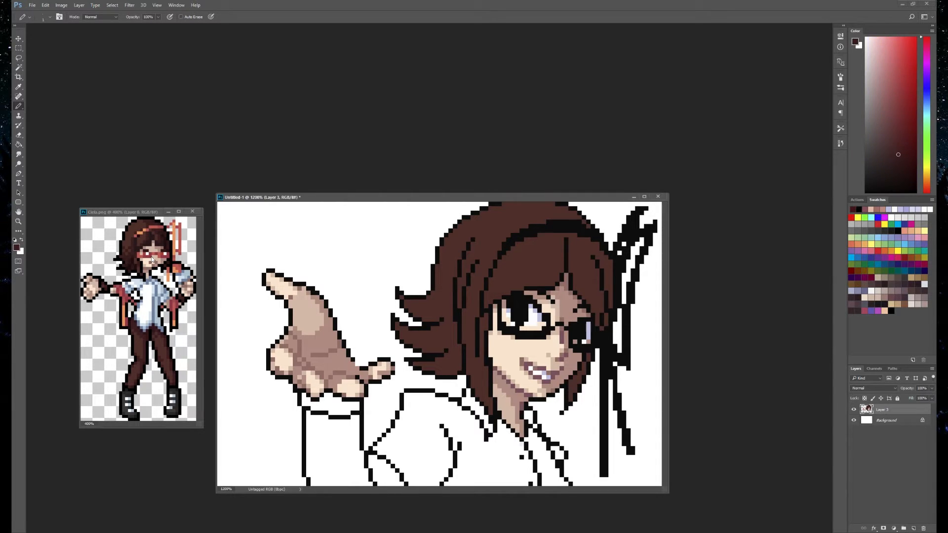
pyautogui.keyDown('alt'); pyautogui.click(158, 251); pyautogui.keyUp('alt')
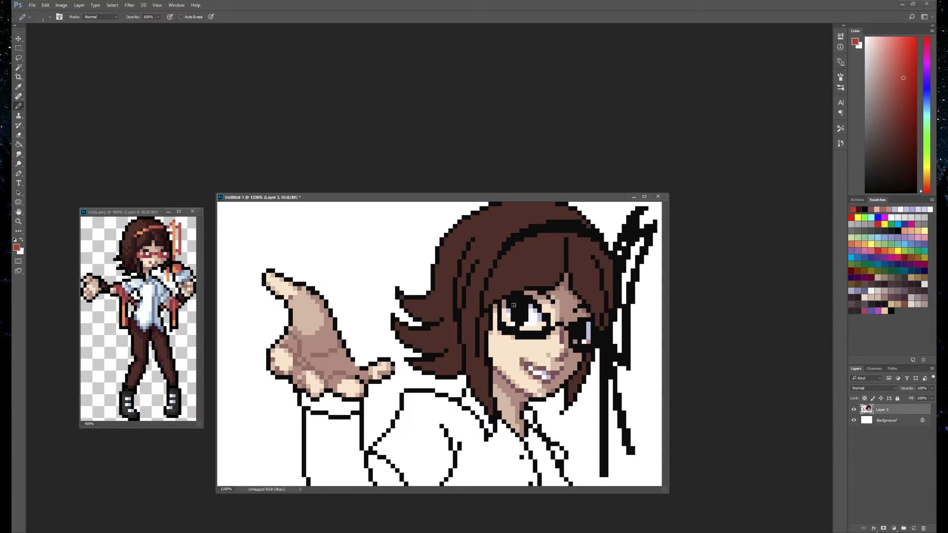
pyautogui.moveTo(513, 307)
pyautogui.mouseDown()
pyautogui.moveTo(520, 324)
pyautogui.moveTo(526, 310)
pyautogui.mouseUp()
pyautogui.moveTo(572, 330)
pyautogui.mouseDown()
pyautogui.moveTo(575, 338)
pyautogui.moveTo(576, 326)
pyautogui.moveTo(593, 326)
pyautogui.mouseUp()
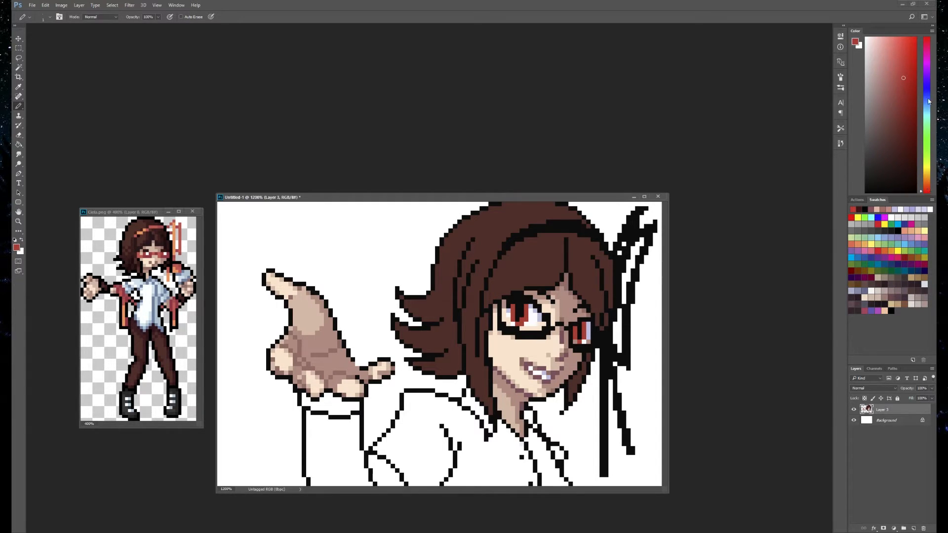
# - Mix a muted orange tone and recolour the red irises with the Paint Bucket, with contiguous filling off
pyautogui.click(930, 188)
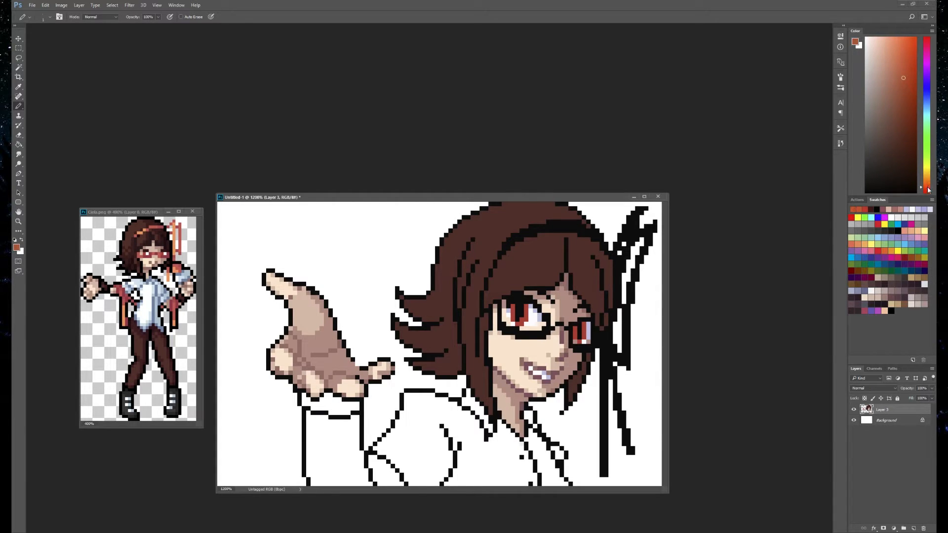
pyautogui.moveTo(898, 81)
pyautogui.mouseDown()
pyautogui.moveTo(895, 55)
pyautogui.moveTo(888, 65)
pyautogui.mouseUp()
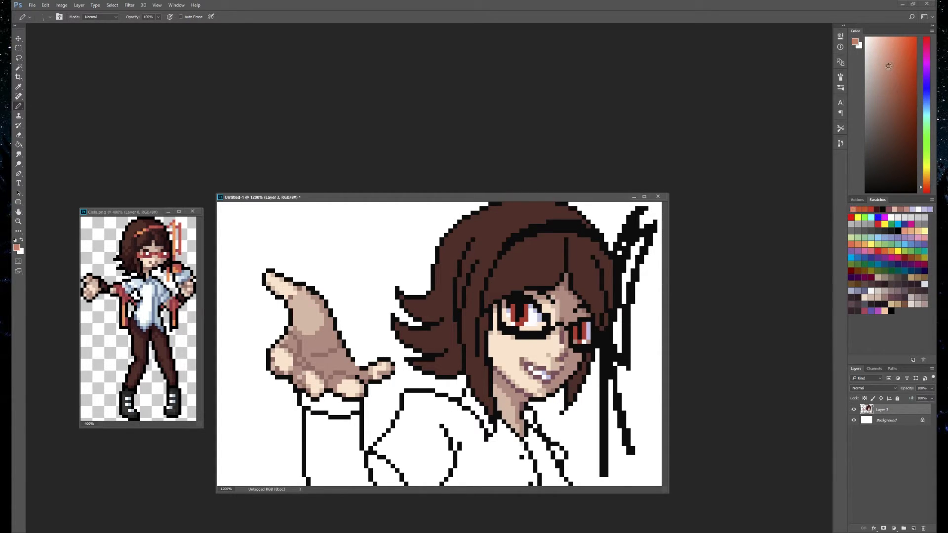
pyautogui.click(21, 147)
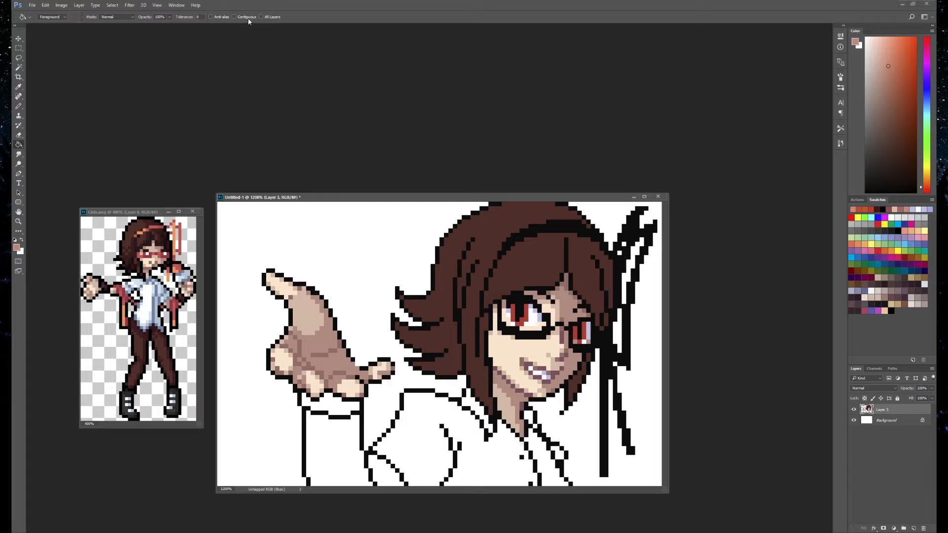
pyautogui.click(537, 330)
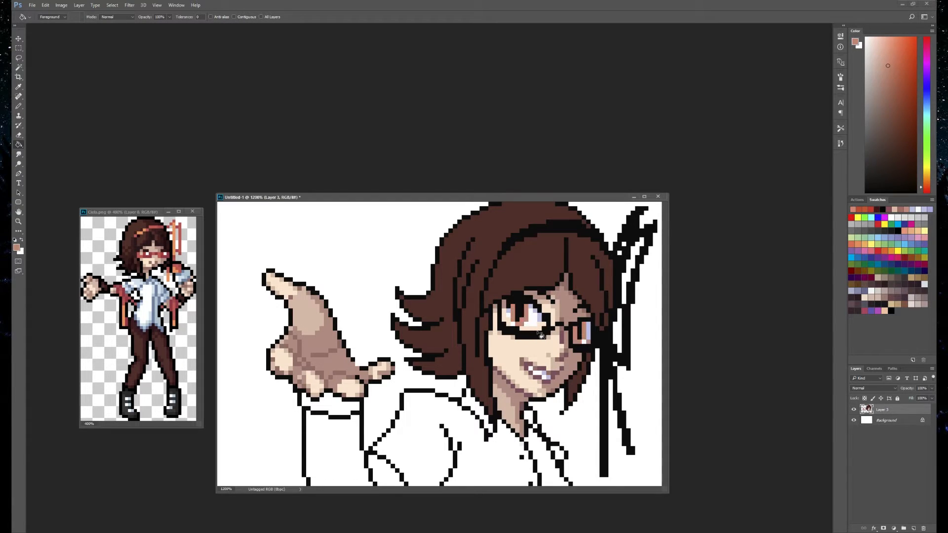
# - Shade both irises with the Pencil in progressively darker tones, from muted red to dark plum
pyautogui.click(926, 190)
pyautogui.click(891, 84)
pyautogui.click(24, 106)
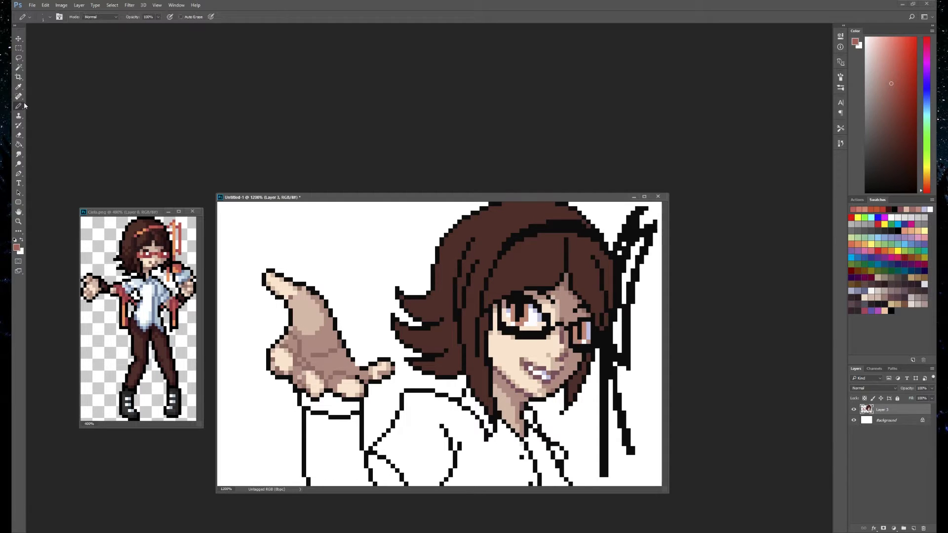
pyautogui.moveTo(513, 307)
pyautogui.mouseDown()
pyautogui.moveTo(576, 339)
pyautogui.moveTo(584, 324)
pyautogui.mouseUp()
pyautogui.moveTo(925, 191); pyautogui.dragTo(925, 200)
pyautogui.click(891, 105)
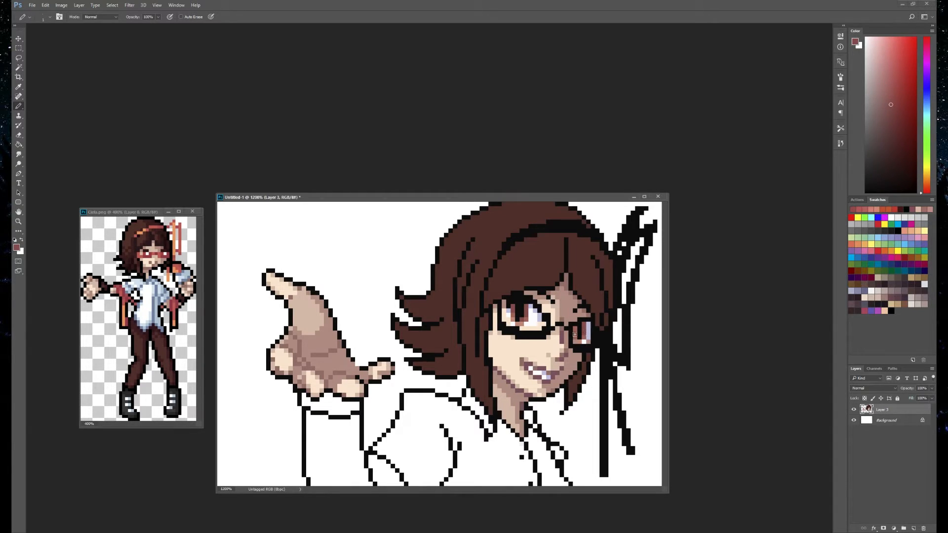
pyautogui.click(922, 45)
pyautogui.click(895, 128)
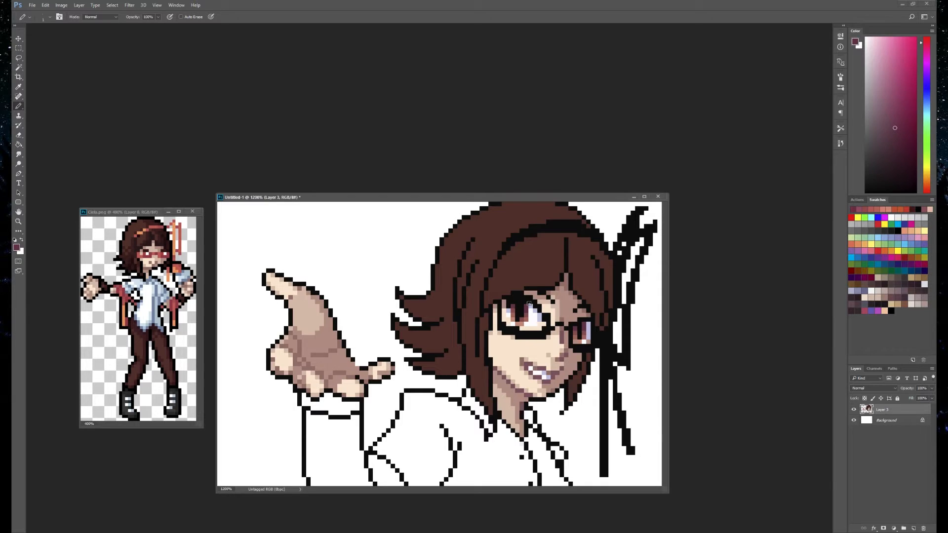
# - Add white highlight pixels to the eyes and touch up the irises with the sampled dark plum
pyautogui.keyDown('alt'); pyautogui.click(532, 323); pyautogui.keyUp('alt')
pyautogui.click(517, 306)
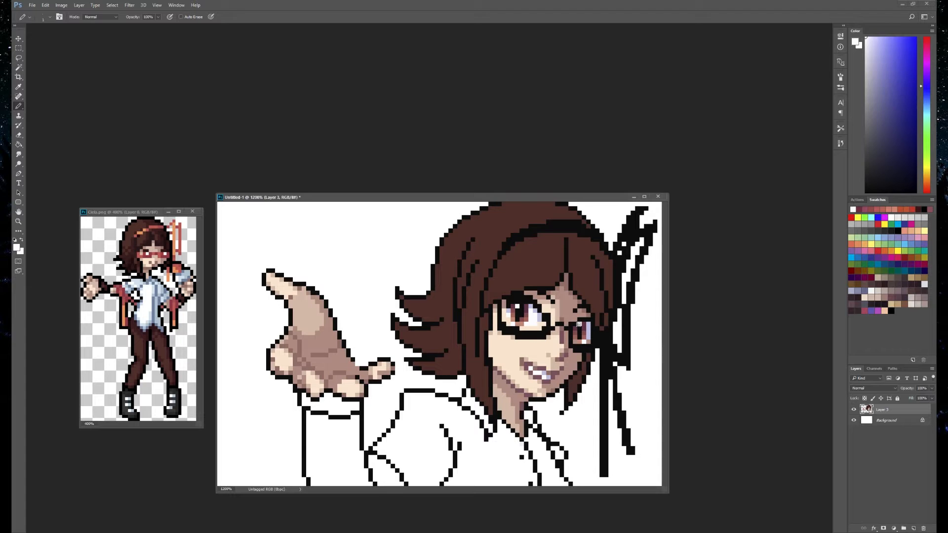
pyautogui.keyDown('alt'); pyautogui.click(524, 318); pyautogui.keyUp('alt')
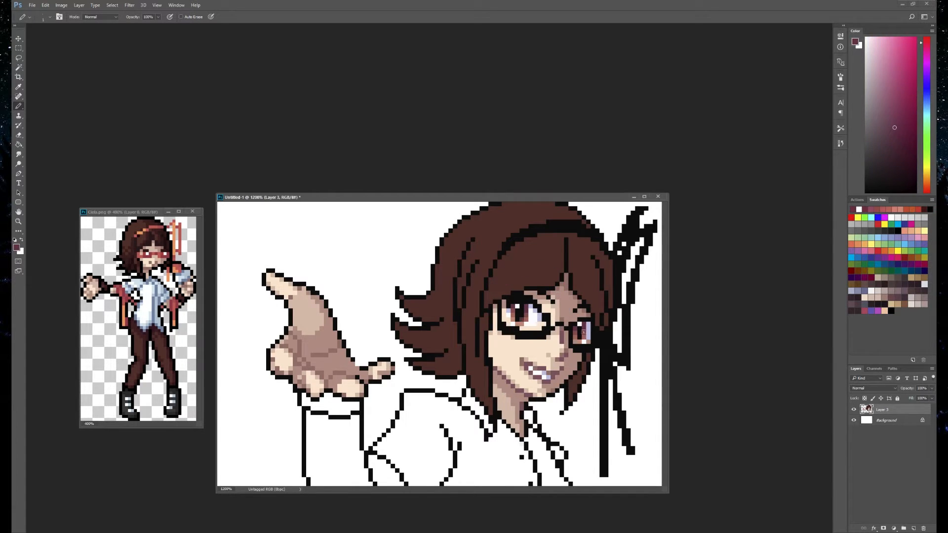
pyautogui.click(579, 338)
pyautogui.keyDown('alt'); pyautogui.click(583, 326); pyautogui.keyUp('alt')
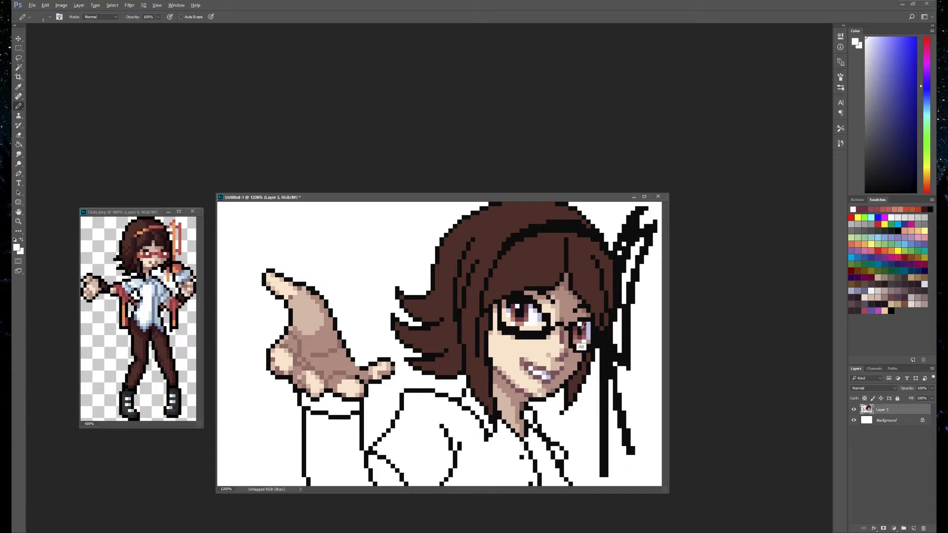
pyautogui.click(588, 340)
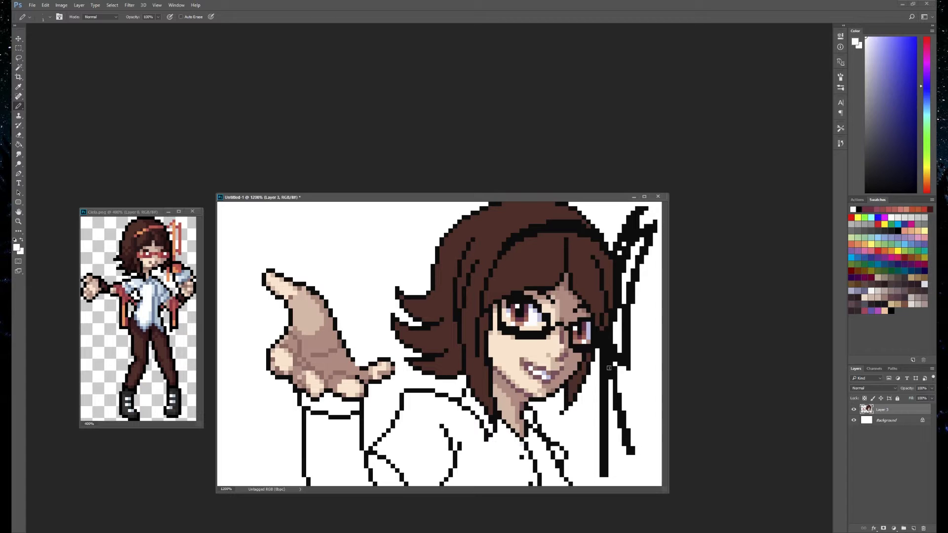
# - Recolour parts of the black glasses frame on both lenses with light red sampled from the sprite's glasses
pyautogui.keyDown('alt'); pyautogui.click(163, 254); pyautogui.keyUp('alt')
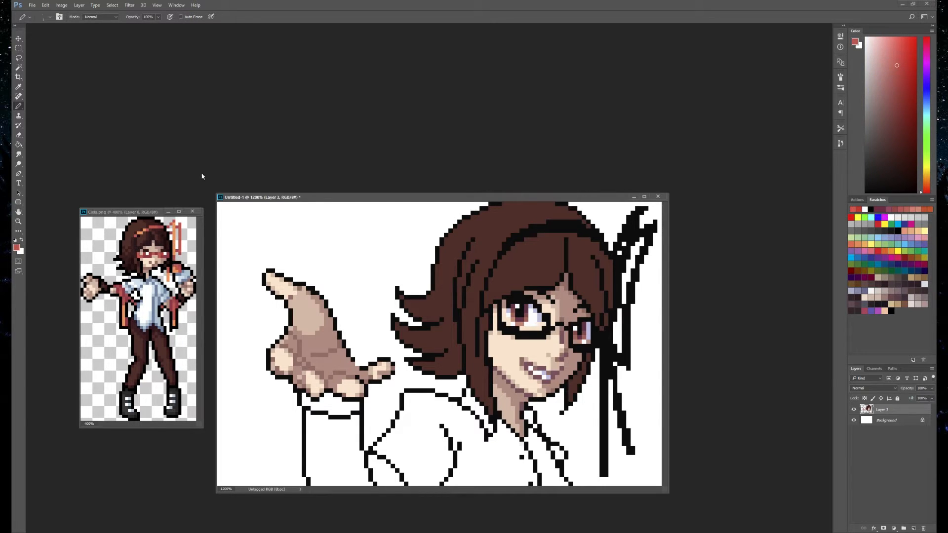
pyautogui.moveTo(499, 303)
pyautogui.mouseDown()
pyautogui.moveTo(500, 327)
pyautogui.moveTo(525, 337)
pyautogui.mouseUp()
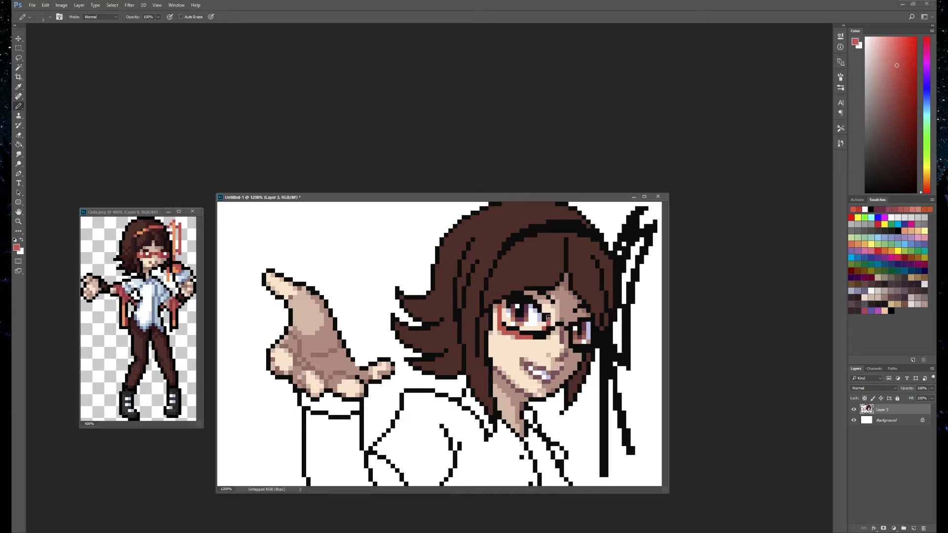
pyautogui.moveTo(572, 328); pyautogui.dragTo(576, 351)
# - Recolour the remaining black pixels of both glasses lenses and the bridge with dark and light red sampled from the sprite
pyautogui.keyDown('alt'); pyautogui.click(169, 257); pyautogui.keyUp('alt')
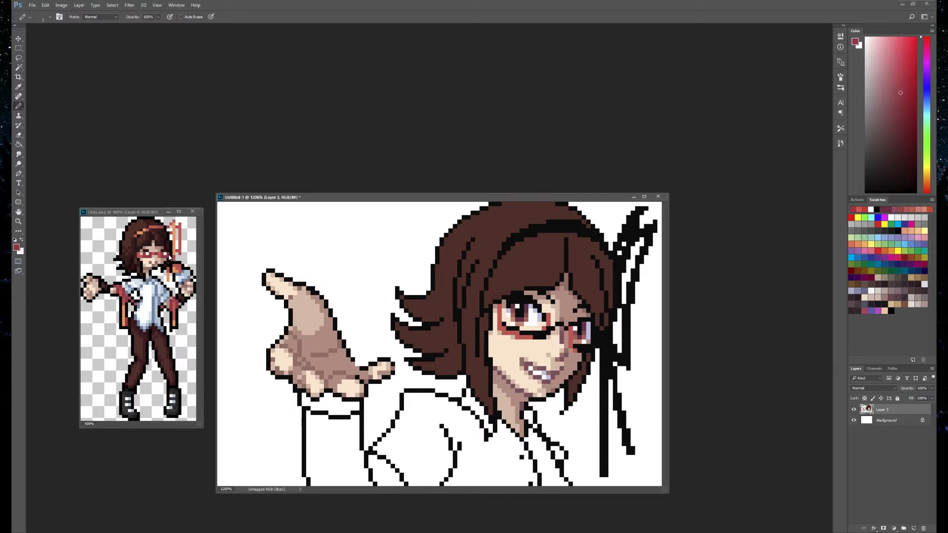
pyautogui.moveTo(504, 324); pyautogui.dragTo(548, 329)
pyautogui.keyDown('alt'); pyautogui.click(565, 328); pyautogui.keyUp('alt')
pyautogui.click(547, 334)
pyautogui.keyDown('alt'); pyautogui.click(542, 333); pyautogui.keyUp('alt')
pyautogui.click(562, 324)
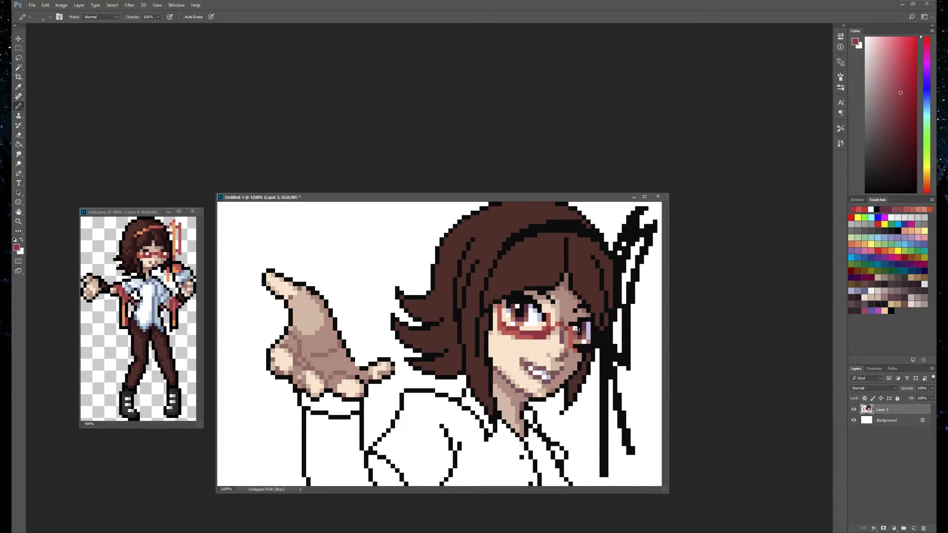
pyautogui.moveTo(576, 347); pyautogui.dragTo(588, 350)
pyautogui.keyDown('alt'); pyautogui.click(525, 334); pyautogui.keyUp('alt')
pyautogui.click(531, 334)
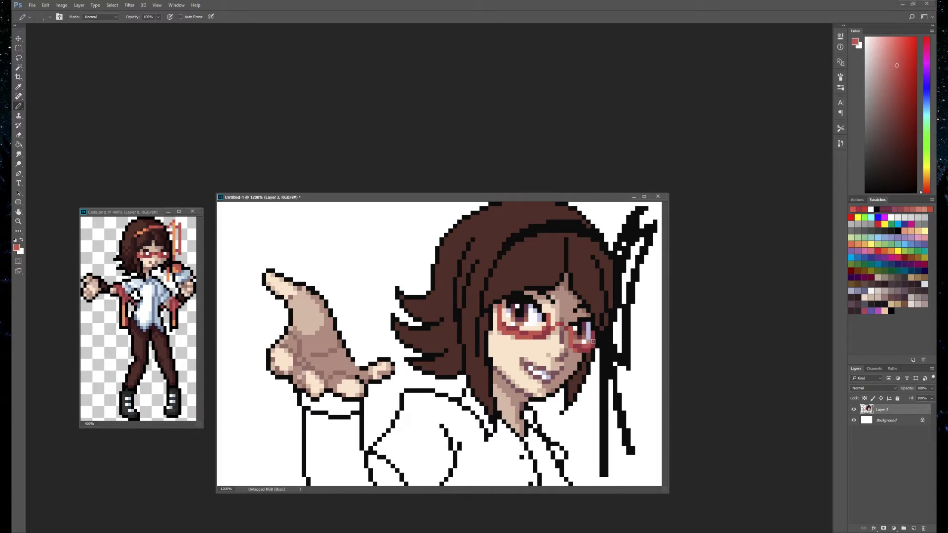
pyautogui.keyDown('alt'); pyautogui.click(583, 346); pyautogui.keyUp('alt')
# - Recolour the black headband with light red sampled from the sprite's headband, undoing the last stray strokes at its ribbon end
pyautogui.keyDown('alt'); pyautogui.click(146, 228); pyautogui.keyUp('alt')
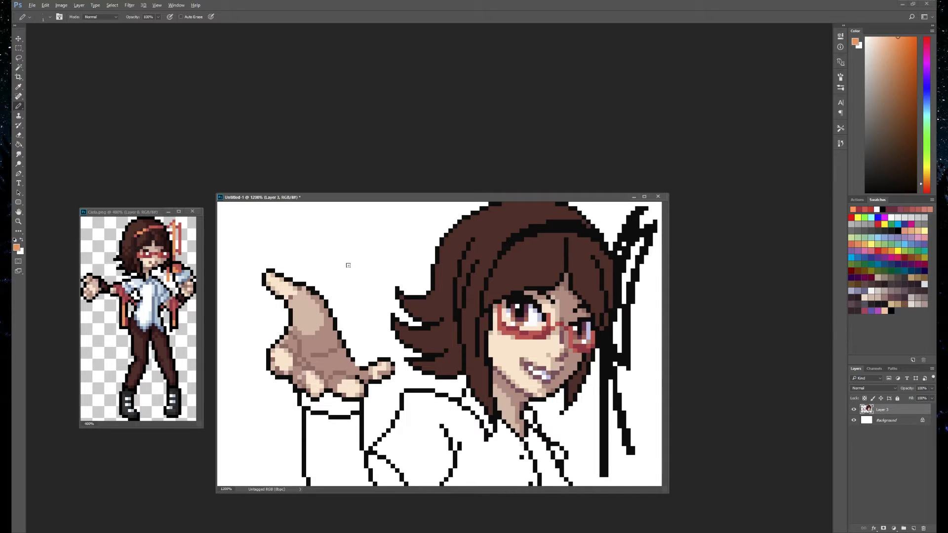
pyautogui.keyDown('alt'); pyautogui.click(155, 226); pyautogui.keyUp('alt')
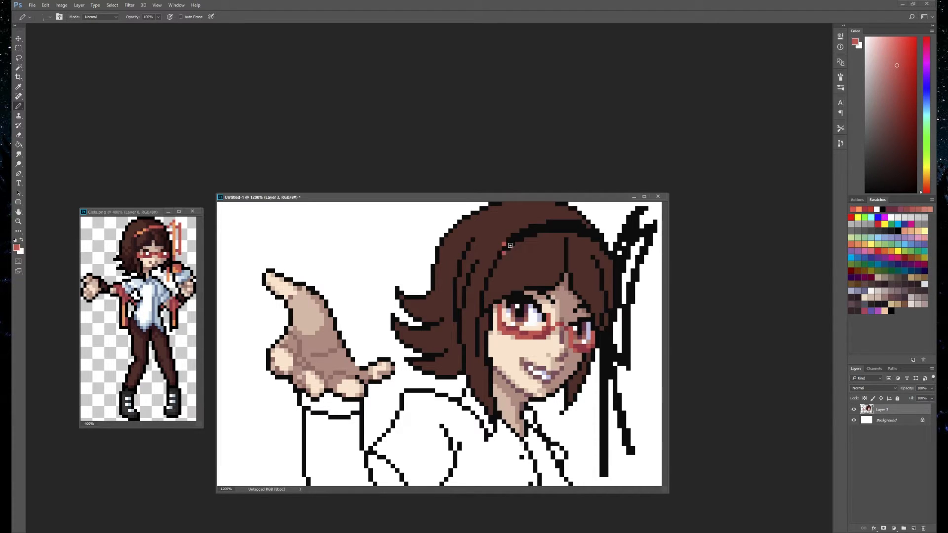
pyautogui.hotkey('ctrl', 'z')
pyautogui.click(500, 252)
pyautogui.moveTo(509, 244)
pyautogui.mouseDown()
pyautogui.moveTo(554, 221)
pyautogui.moveTo(597, 227)
pyautogui.moveTo(588, 233)
pyautogui.moveTo(614, 237)
pyautogui.moveTo(602, 240)
pyautogui.moveTo(618, 267)
pyautogui.mouseUp()
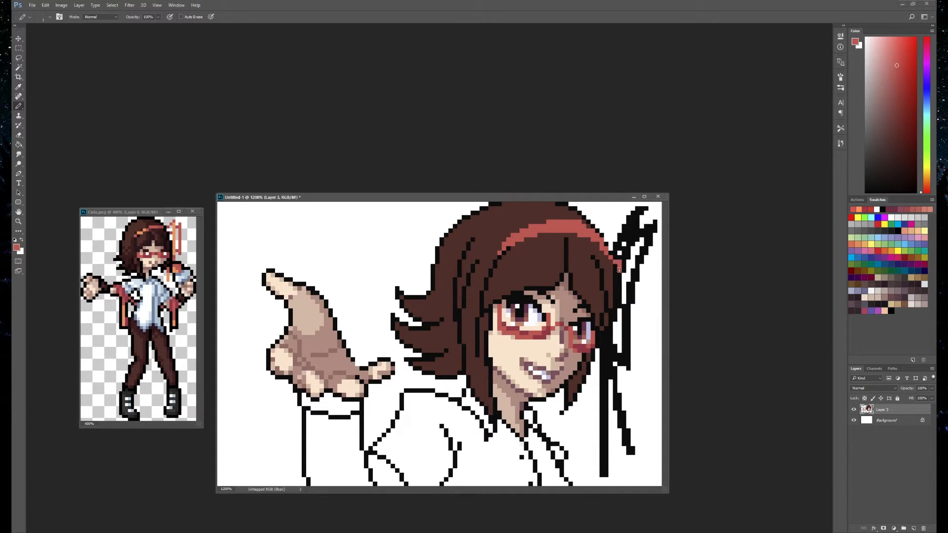
pyautogui.hotkey('ctrl', 'z')
pyautogui.hotkey('ctrl', 'alt', 'z')
pyautogui.hotkey('ctrl', 'alt', 'z')
pyautogui.hotkey('ctrl', 'alt', 'z')
# - Recolour the black ribbon loops beside the hair and the upper part of the hanging tails with the headband's light red
pyautogui.moveTo(615, 249)
pyautogui.mouseDown()
pyautogui.moveTo(627, 228)
pyautogui.moveTo(630, 244)
pyautogui.moveTo(636, 238)
pyautogui.moveTo(630, 220)
pyautogui.moveTo(645, 207)
pyautogui.moveTo(614, 256)
pyautogui.moveTo(619, 309)
pyautogui.mouseUp()
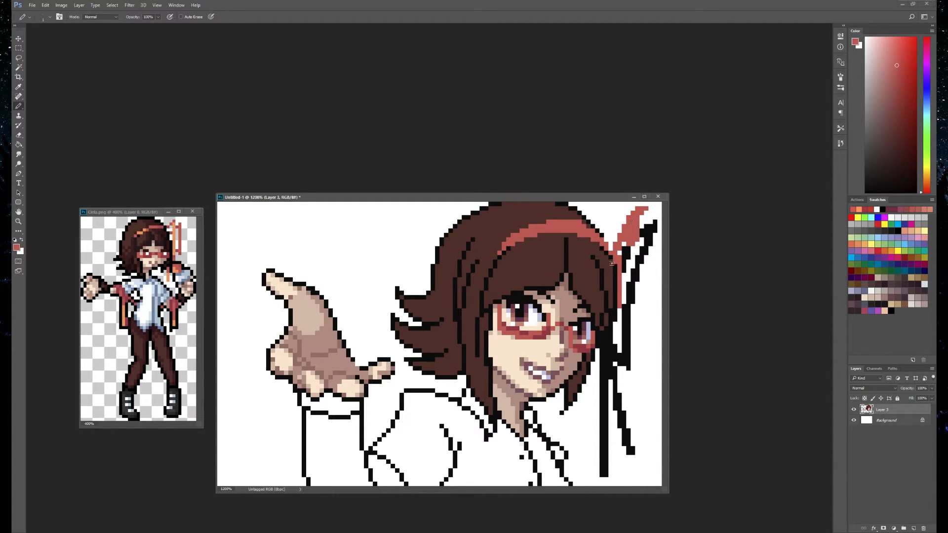
pyautogui.keyDown('alt'); pyautogui.click(613, 278); pyautogui.keyUp('alt')
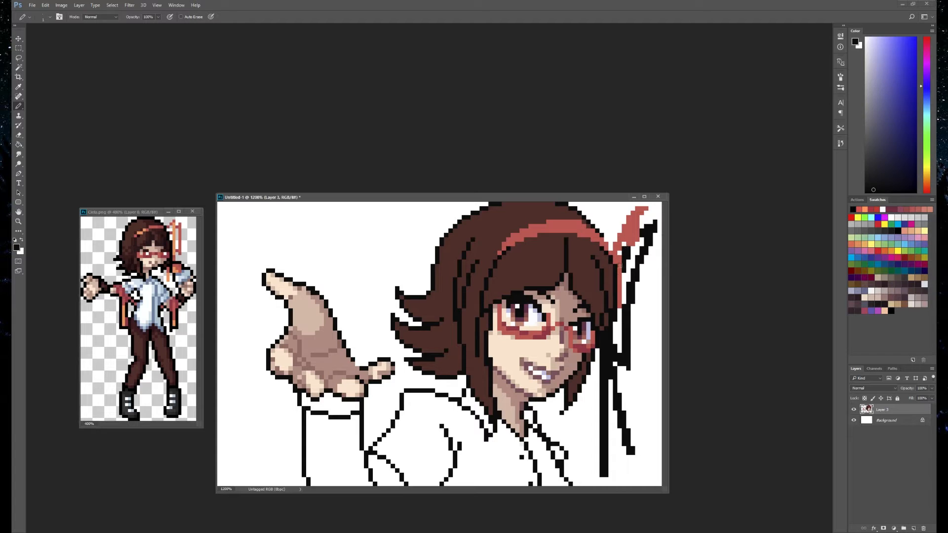
pyautogui.keyDown('alt'); pyautogui.click(614, 265); pyautogui.keyUp('alt')
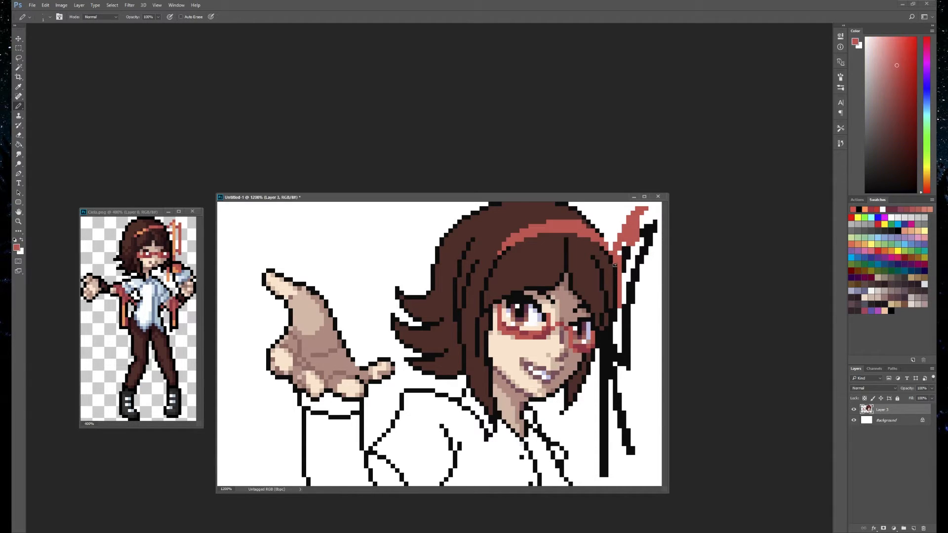
pyautogui.keyDown('alt'); pyautogui.click(611, 265); pyautogui.keyUp('alt')
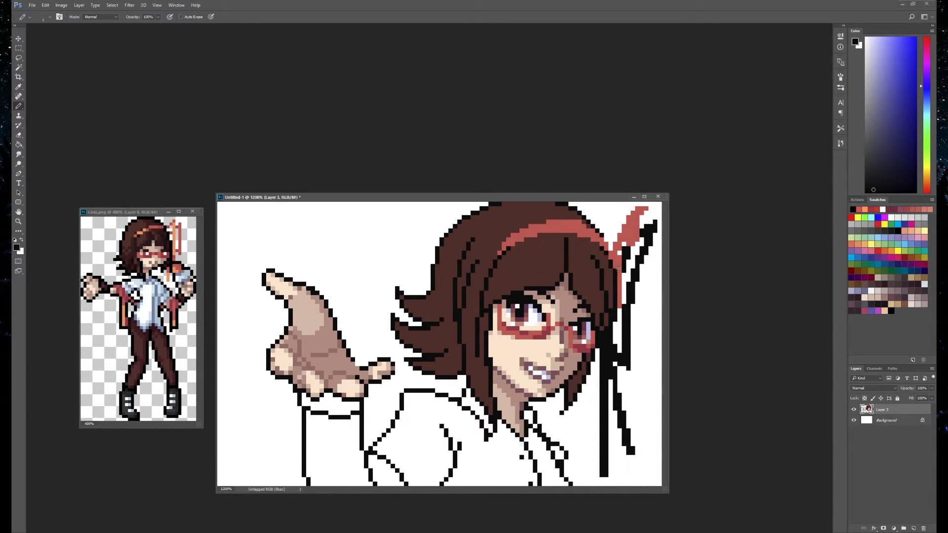
pyautogui.keyDown('alt'); pyautogui.click(619, 283); pyautogui.keyUp('alt')
pyautogui.moveTo(624, 271)
pyautogui.mouseDown()
pyautogui.moveTo(638, 229)
pyautogui.moveTo(655, 222)
pyautogui.moveTo(625, 317)
pyautogui.moveTo(623, 309)
pyautogui.moveTo(640, 276)
pyautogui.moveTo(627, 355)
pyautogui.mouseUp()
pyautogui.moveTo(623, 319); pyautogui.dragTo(627, 367)
pyautogui.click(619, 355)
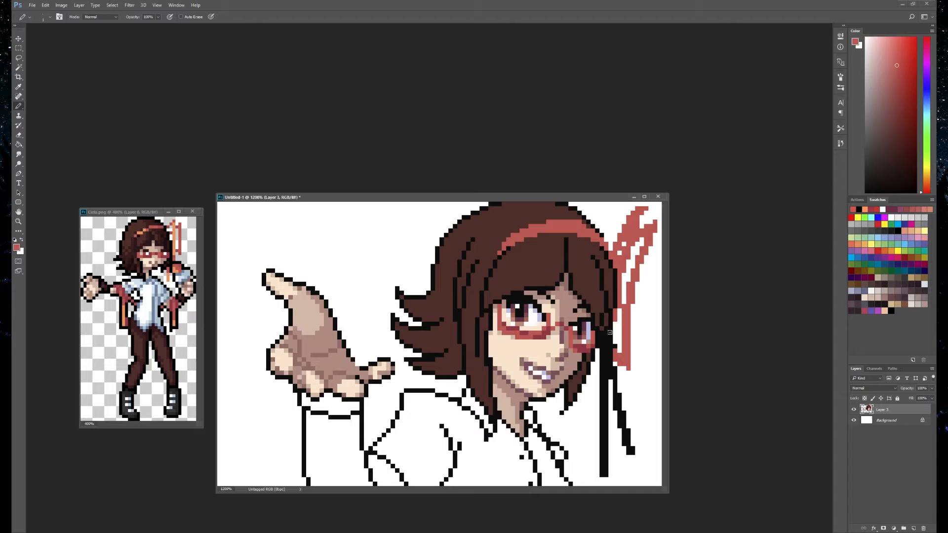
pyautogui.moveTo(606, 339); pyautogui.dragTo(602, 387)
pyautogui.moveTo(602, 386)
pyautogui.mouseDown()
pyautogui.moveTo(614, 347)
pyautogui.moveTo(616, 410)
pyautogui.mouseUp()
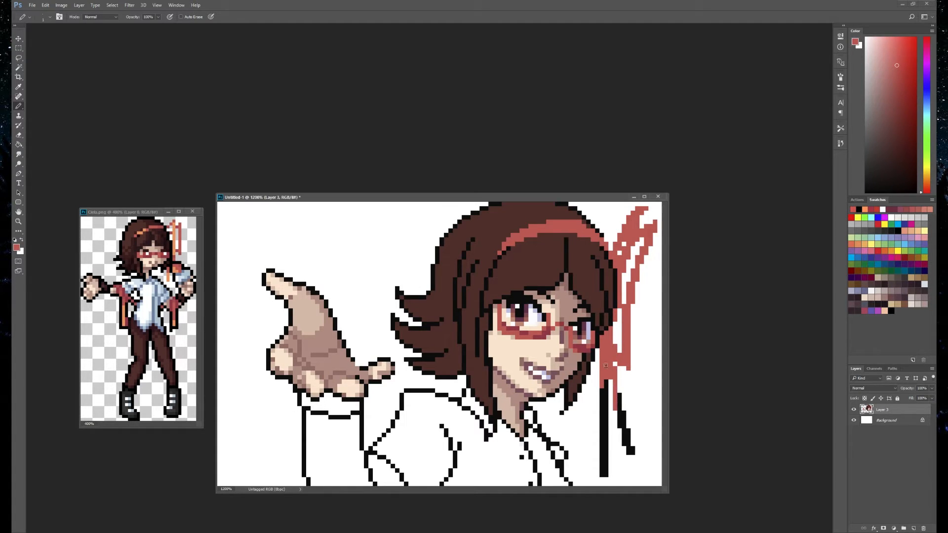
# - Fill the remaining black parts of both ribbon tails with light red using the Paint Bucket, with contiguous filling on
pyautogui.press('g')
pyautogui.click(243, 19)
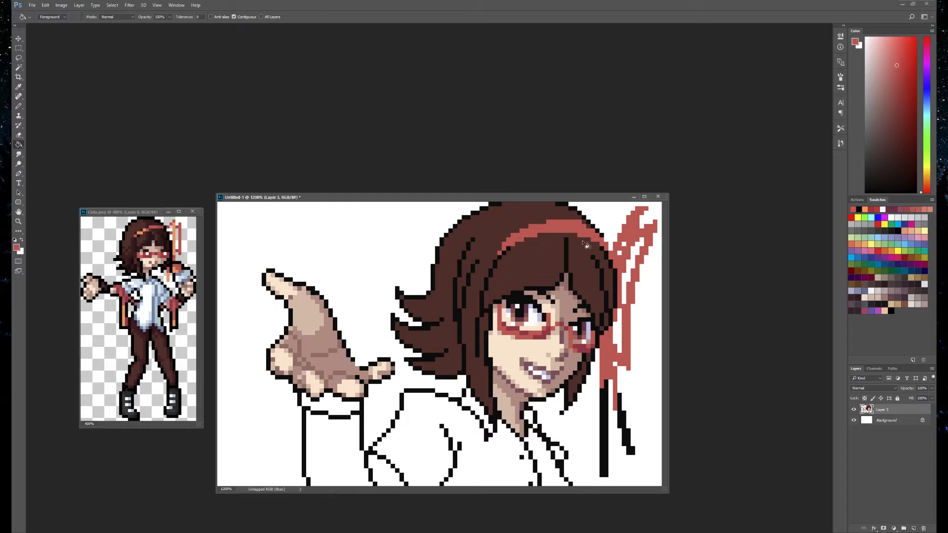
pyautogui.click(605, 433)
pyautogui.click(622, 426)
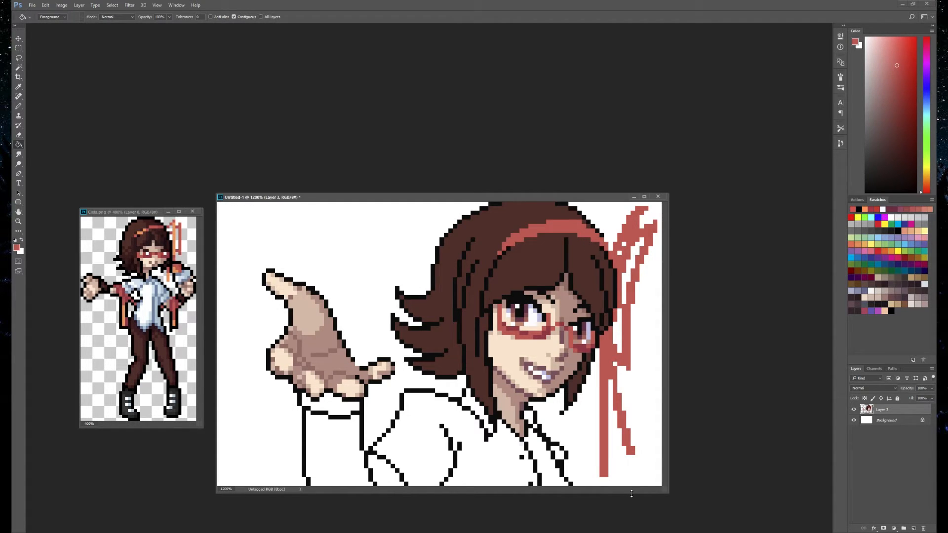
# - Shade the headband with the Pencil, adding sampled orange highlights along its middle and darker red towards its ends
pyautogui.click(20, 106)
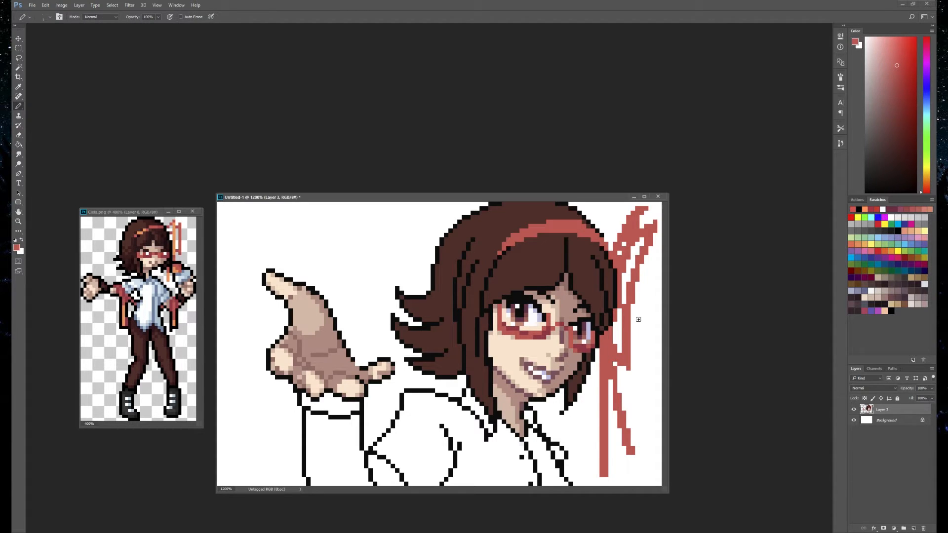
pyautogui.keyDown('alt'); pyautogui.click(173, 261); pyautogui.keyUp('alt')
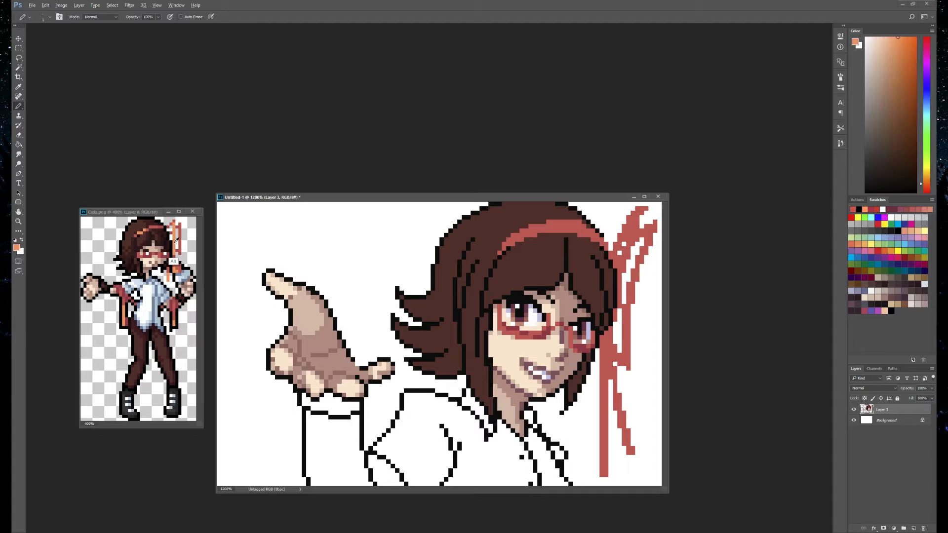
pyautogui.moveTo(518, 236)
pyautogui.mouseDown()
pyautogui.moveTo(550, 222)
pyautogui.moveTo(573, 222)
pyautogui.moveTo(554, 230)
pyautogui.moveTo(591, 226)
pyautogui.mouseUp()
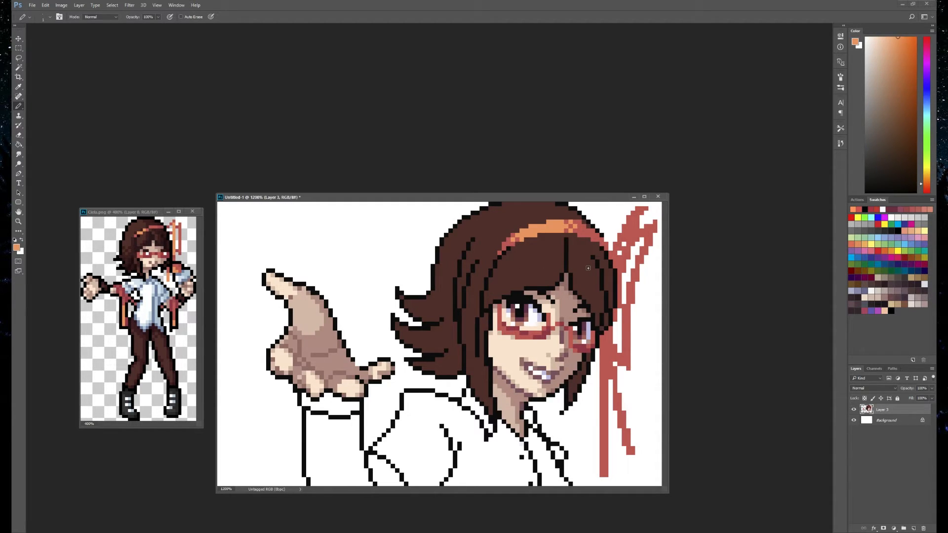
pyautogui.keyDown('alt'); pyautogui.click(167, 227); pyautogui.keyUp('alt')
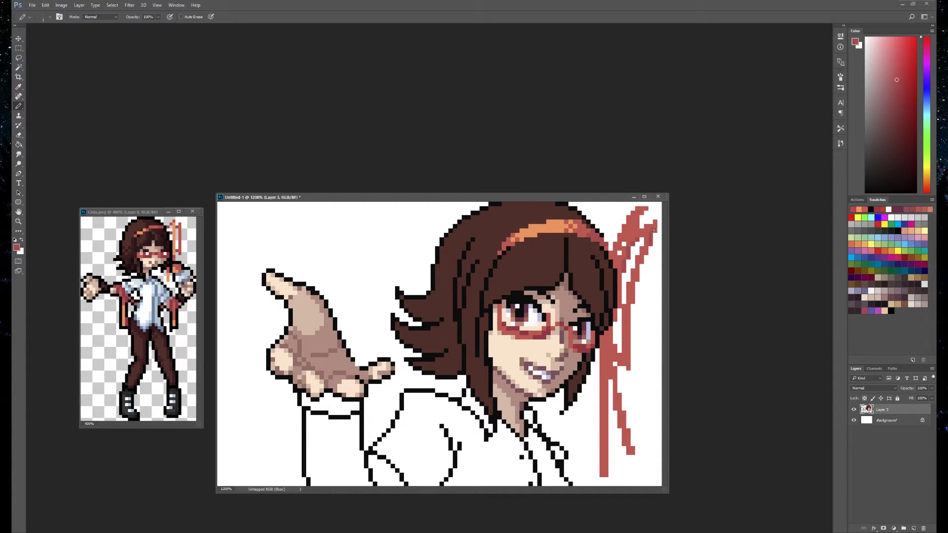
pyautogui.keyDown('alt'); pyautogui.click(569, 220); pyautogui.keyUp('alt')
pyautogui.keyDown('alt'); pyautogui.click(567, 223); pyautogui.keyUp('alt')
pyautogui.click(548, 222)
pyautogui.click(531, 226)
pyautogui.keyDown('alt'); pyautogui.click(549, 229); pyautogui.keyUp('alt')
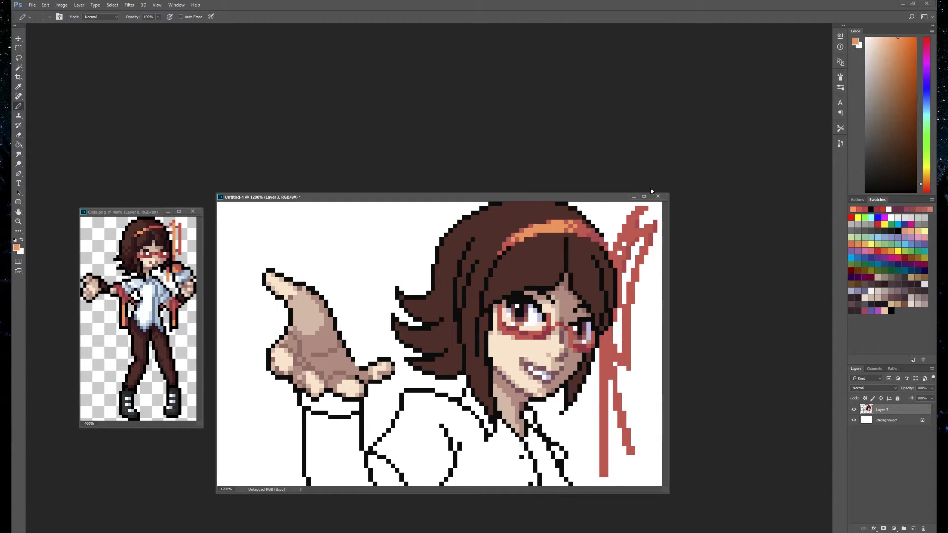
# - Add orange highlights to the upper ribbon loops and touch up the pixels where they meet the headband
pyautogui.keyDown('alt'); pyautogui.click(589, 246); pyautogui.keyUp('alt')
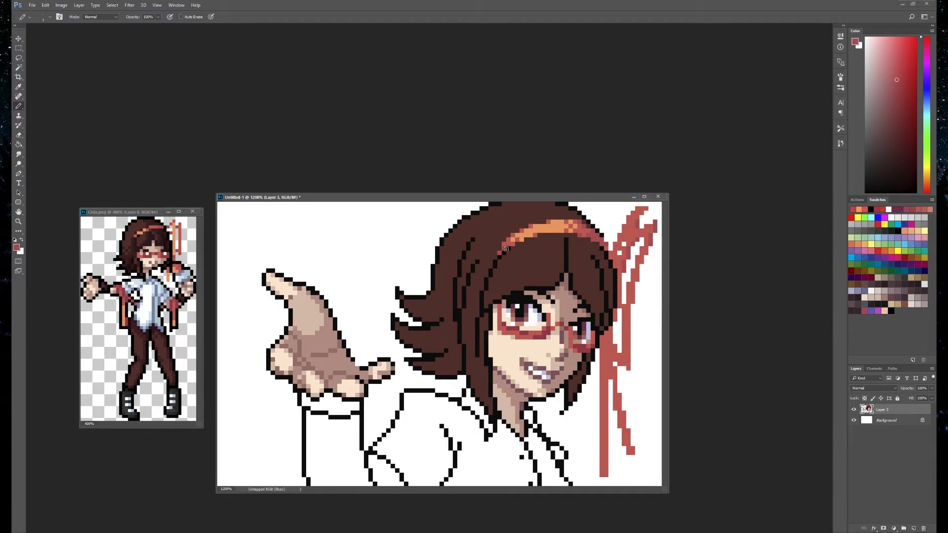
pyautogui.keyDown('alt'); pyautogui.click(557, 226); pyautogui.keyUp('alt')
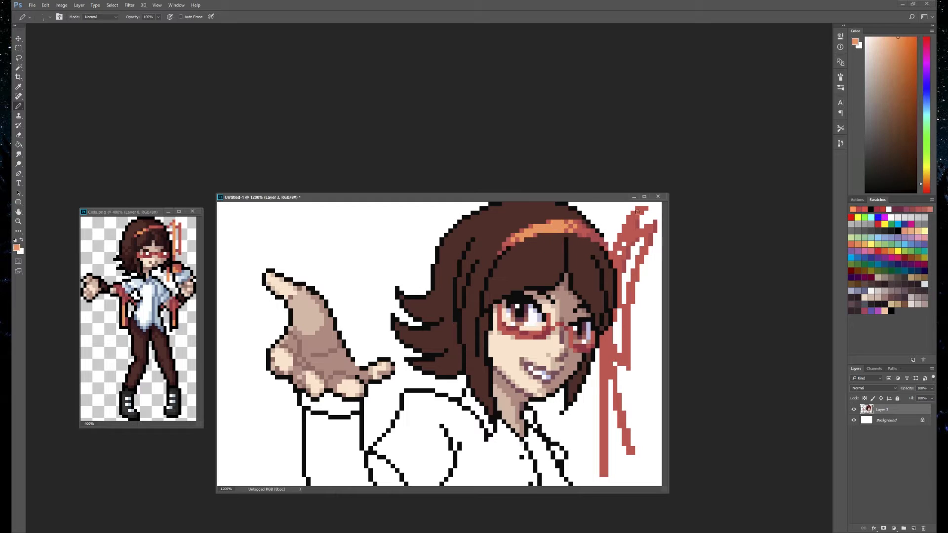
pyautogui.moveTo(615, 246); pyautogui.dragTo(639, 207)
pyautogui.moveTo(623, 250); pyautogui.dragTo(654, 229)
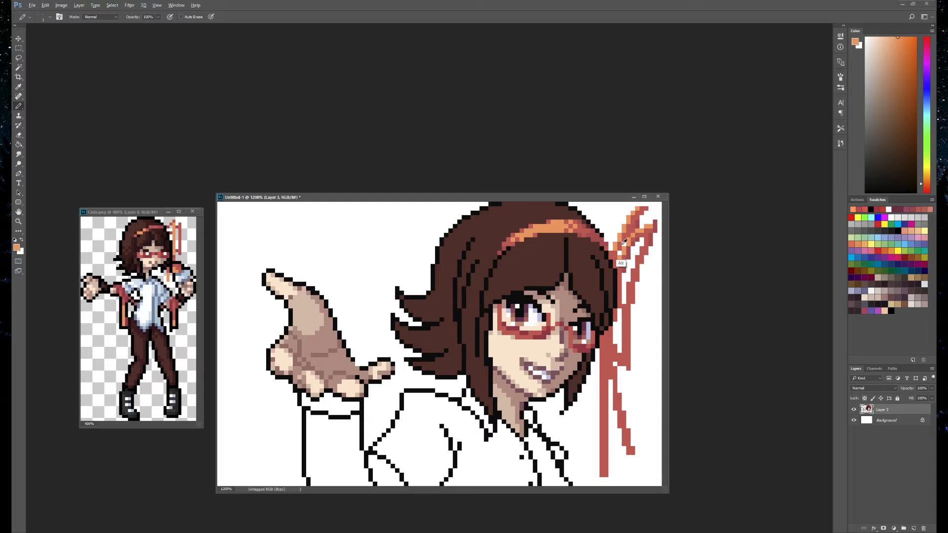
pyautogui.keyDown('alt'); pyautogui.click(637, 243); pyautogui.keyUp('alt')
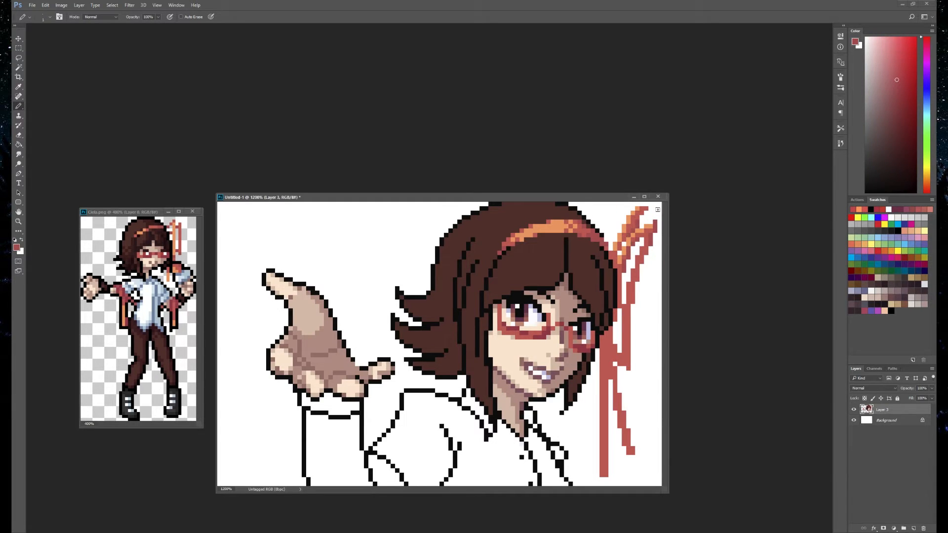
pyautogui.click(615, 253)
pyautogui.keyDown('alt'); pyautogui.click(618, 247); pyautogui.keyUp('alt')
pyautogui.click(611, 254)
# - Shade the lower ribbon loop with the sampled darker red and highlight its short strand beside the cheek in orange
pyautogui.keyDown('alt'); pyautogui.click(619, 274); pyautogui.keyUp('alt')
pyautogui.click(614, 262)
pyautogui.moveTo(620, 305); pyautogui.dragTo(619, 293)
pyautogui.moveTo(632, 286)
pyautogui.mouseDown()
pyautogui.moveTo(628, 365)
pyautogui.moveTo(610, 326)
pyautogui.mouseUp()
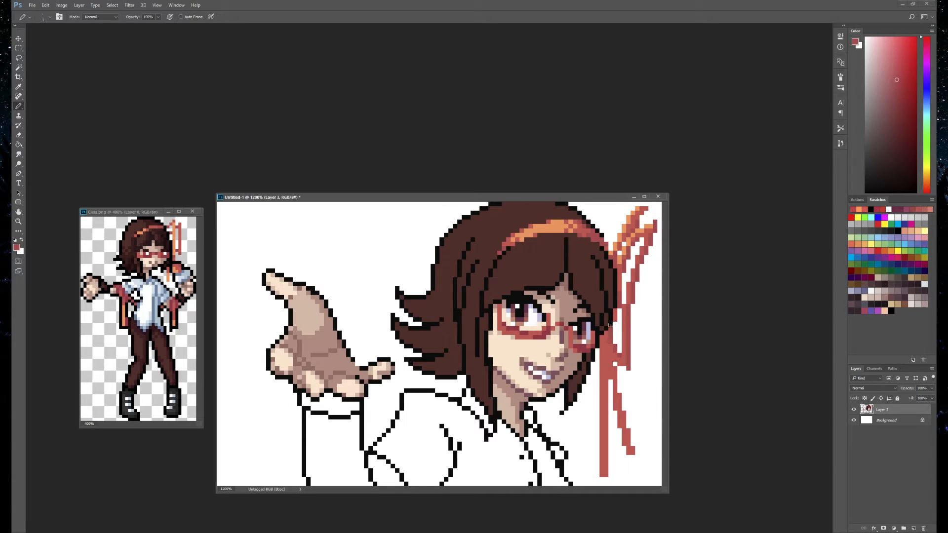
pyautogui.keyDown('alt'); pyautogui.click(623, 256); pyautogui.keyUp('alt')
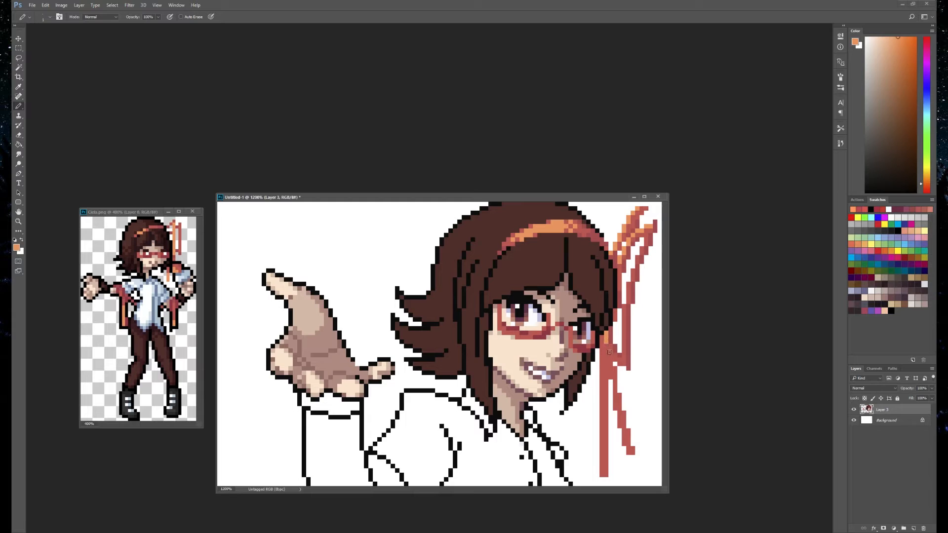
pyautogui.click(611, 355)
pyautogui.moveTo(610, 351); pyautogui.dragTo(620, 364)
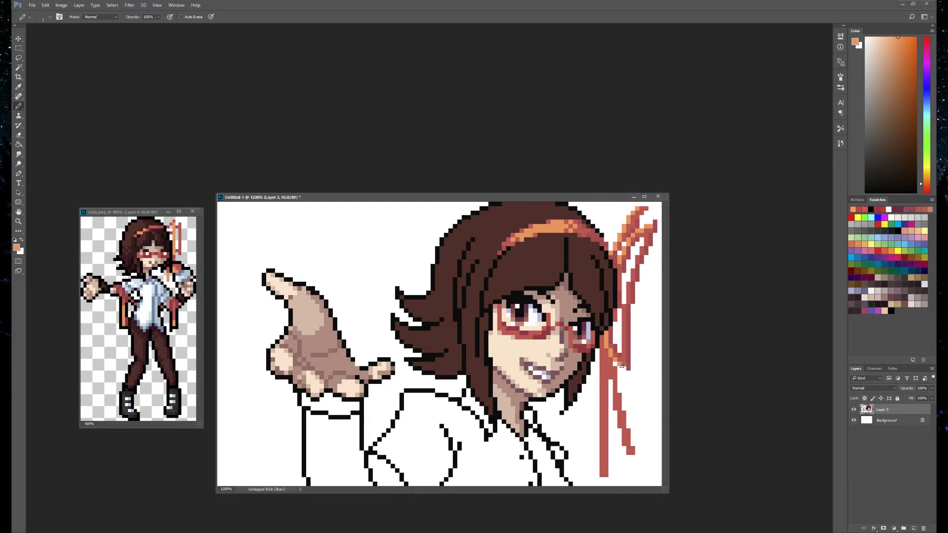
# - Shade both hanging ribbon tails with darker red and add sampled orange highlights along their upper parts
pyautogui.keyDown('alt'); pyautogui.click(626, 310); pyautogui.keyUp('alt')
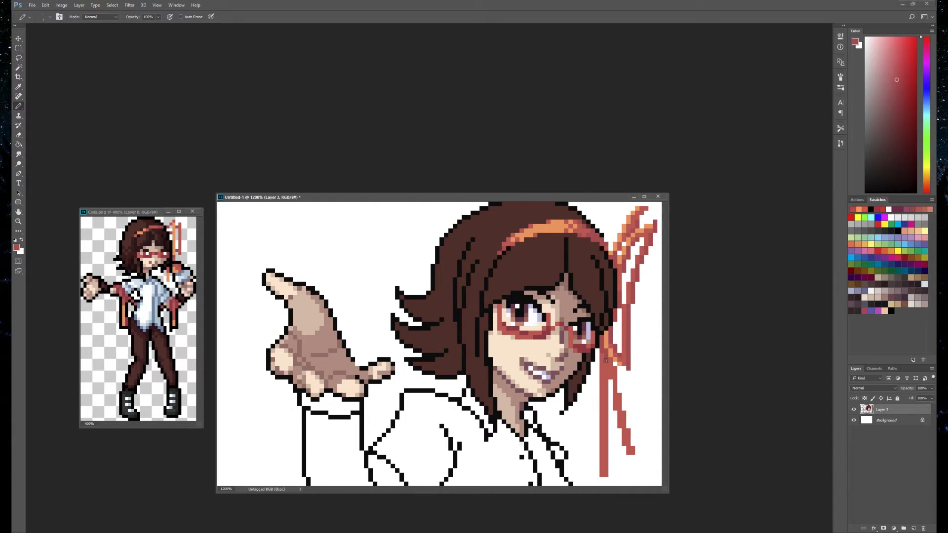
pyautogui.moveTo(605, 354); pyautogui.dragTo(606, 474)
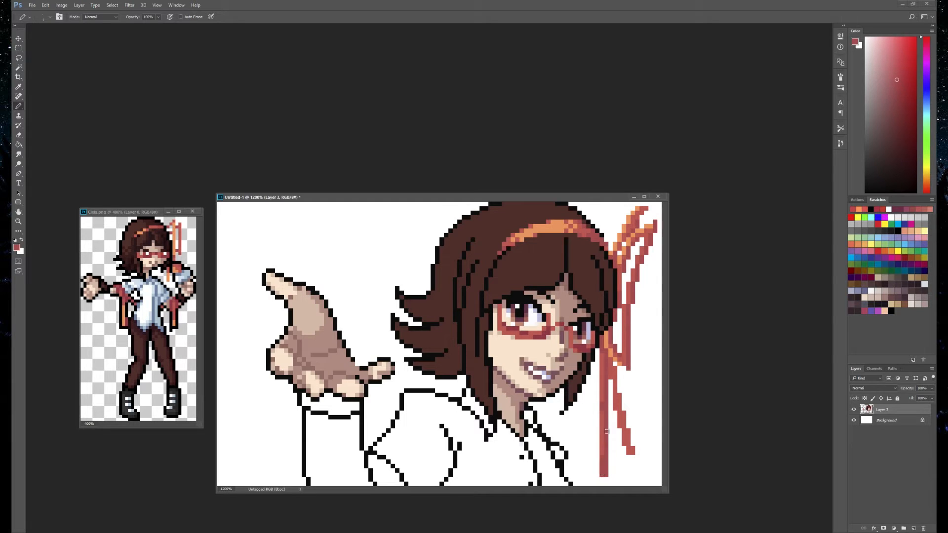
pyautogui.keyDown('alt'); pyautogui.click(602, 455); pyautogui.keyUp('alt')
pyautogui.keyDown('alt'); pyautogui.click(608, 393); pyautogui.keyUp('alt')
pyautogui.moveTo(614, 369); pyautogui.dragTo(630, 450)
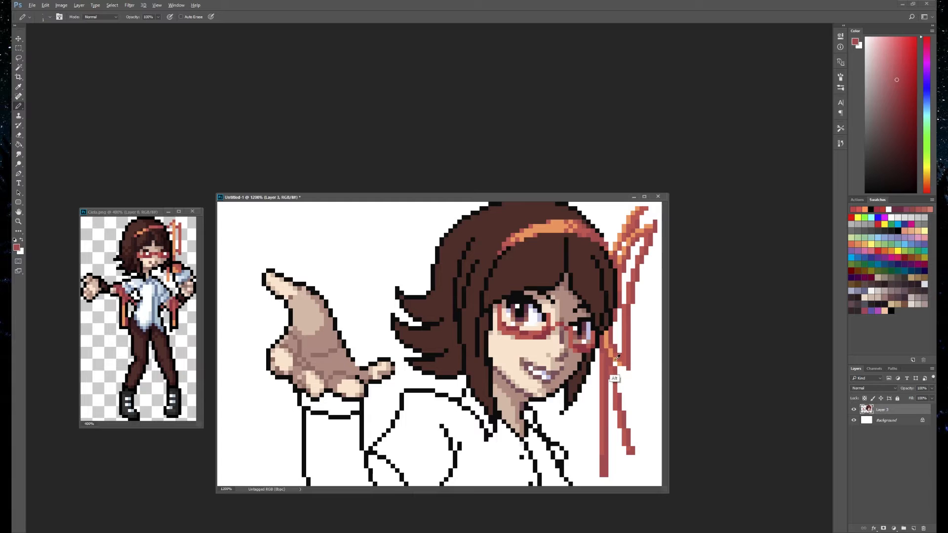
pyautogui.keyDown('alt'); pyautogui.click(615, 376); pyautogui.keyUp('alt')
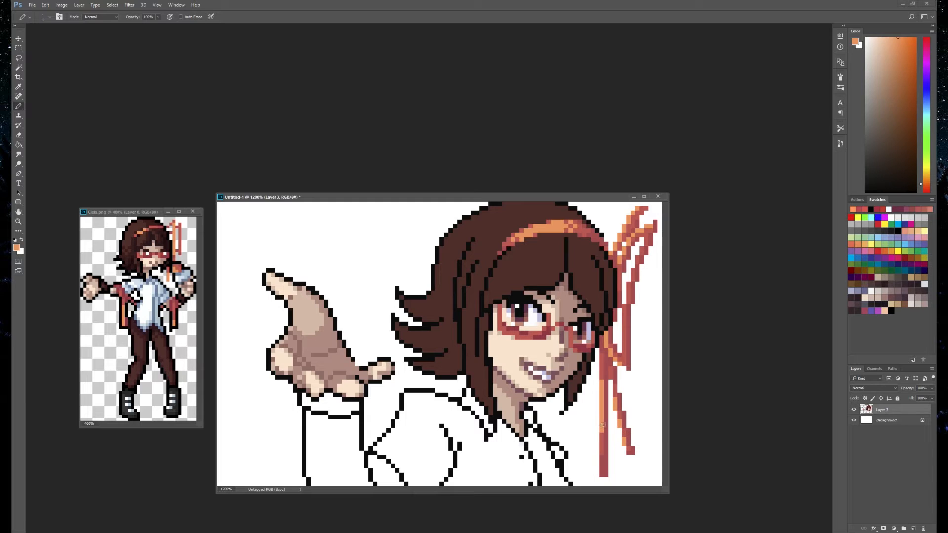
pyautogui.keyDown('alt'); pyautogui.click(603, 405); pyautogui.keyUp('alt')
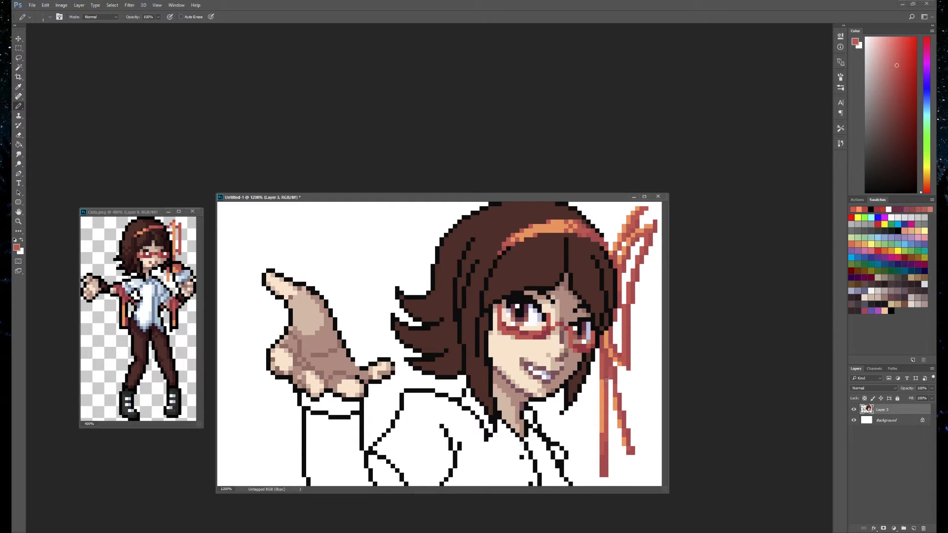
pyautogui.keyDown('alt'); pyautogui.click(609, 370); pyautogui.keyUp('alt')
# - Examine the coloured portrait at 100% and enlarge it again to 1200%
pyautogui.click(19, 221)
pyautogui.click(194, 17)
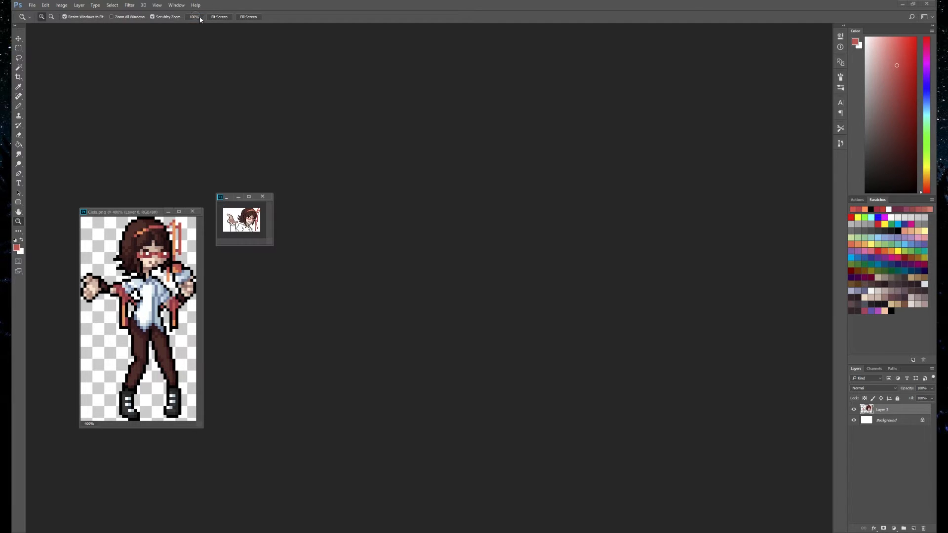
pyautogui.click(263, 217)
pyautogui.click(266, 218)
pyautogui.click(296, 227)
pyautogui.click(316, 234)
pyautogui.click(341, 242)
pyautogui.click(365, 249)
pyautogui.click(408, 260)
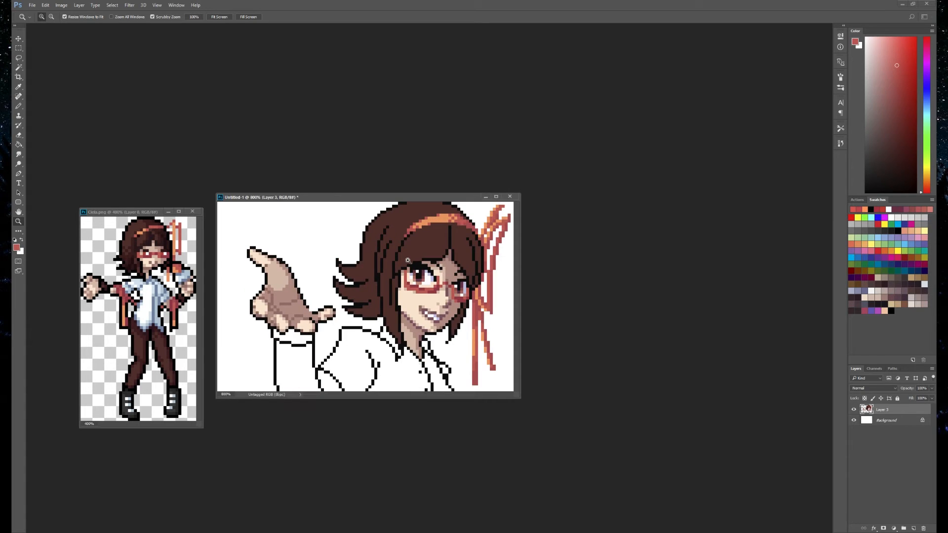
pyautogui.click(482, 237)
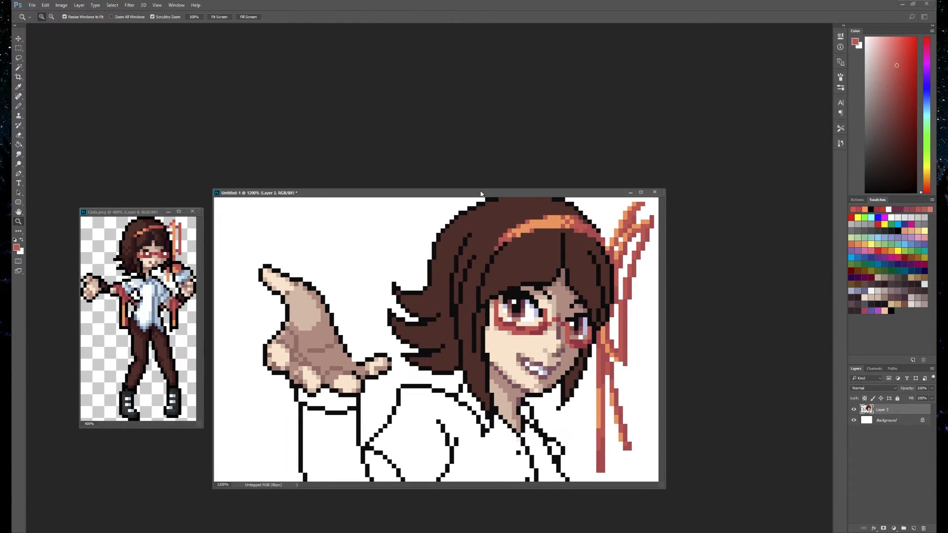
# - Try selecting the brown hair with the Magic Wand, set its tolerance to 0 and clear the selection
pyautogui.press('b')
pyautogui.keyDown('alt'); pyautogui.click(650, 217); pyautogui.keyUp('alt')
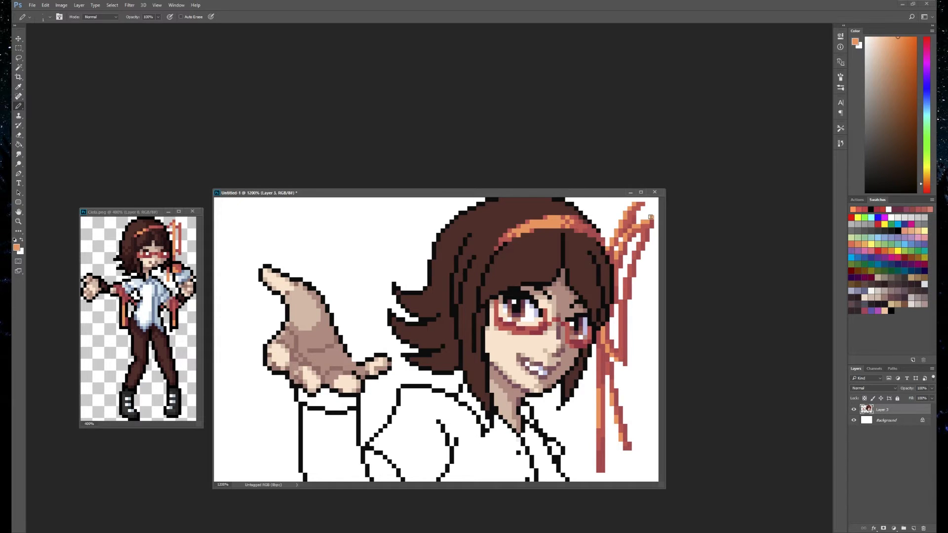
pyautogui.keyDown('alt'); pyautogui.click(331, 302); pyautogui.keyUp('alt')
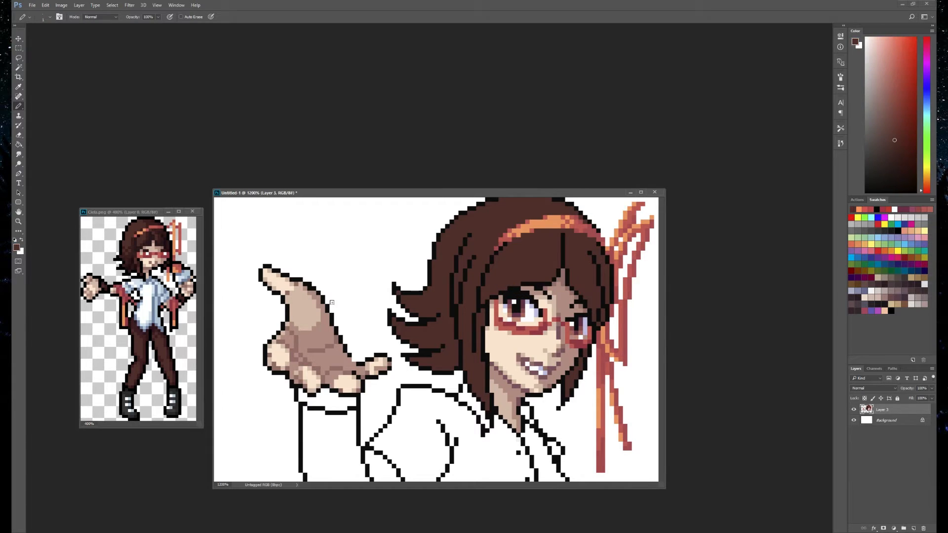
pyautogui.click(21, 64)
pyautogui.click(538, 243)
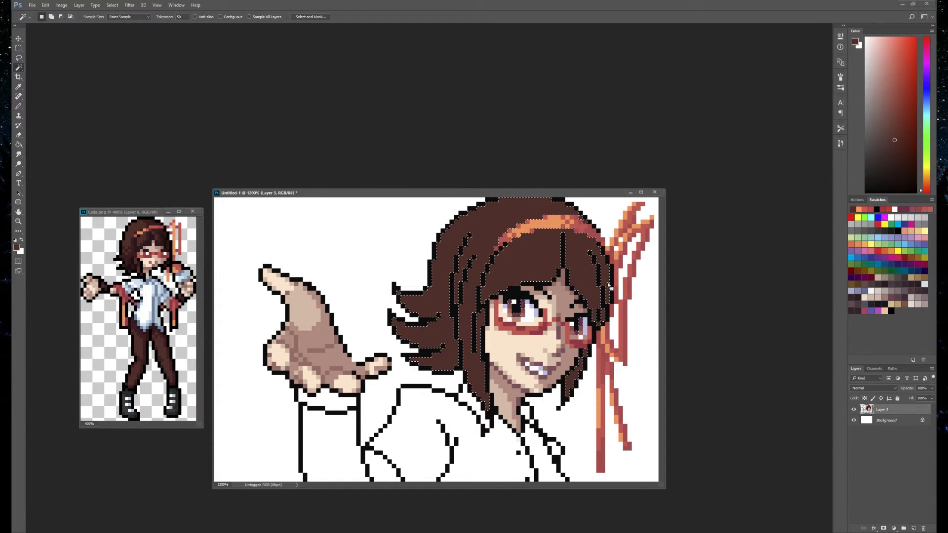
pyautogui.click(179, 16)
pyautogui.write('0')
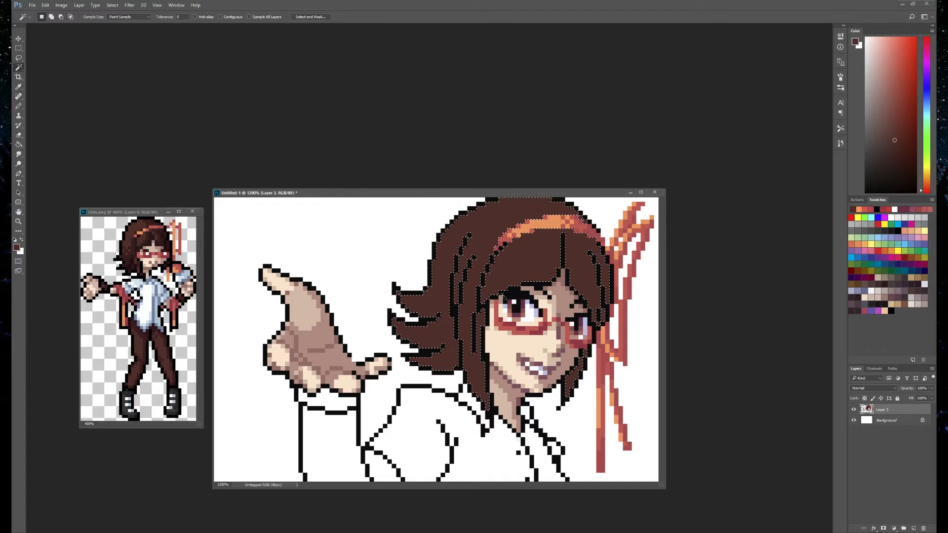
pyautogui.hotkey('ctrl', 'd')
pyautogui.click(20, 106)
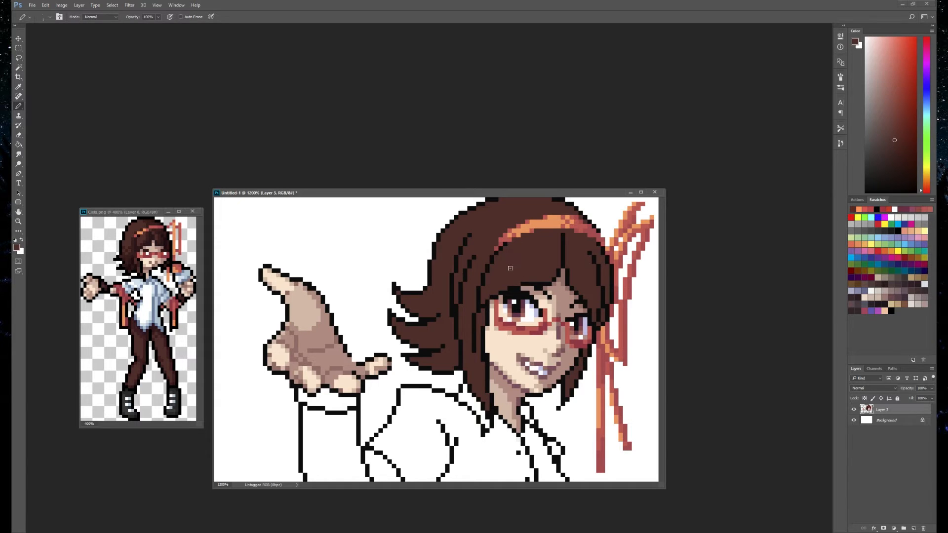
# - Try near-black pencil strokes across the side hair and fringe, and undo them
pyautogui.moveTo(882, 174); pyautogui.dragTo(878, 180)
pyautogui.moveTo(419, 314)
pyautogui.mouseDown()
pyautogui.moveTo(534, 257)
pyautogui.moveTo(595, 241)
pyautogui.mouseUp()
pyautogui.moveTo(412, 341); pyautogui.dragTo(593, 253)
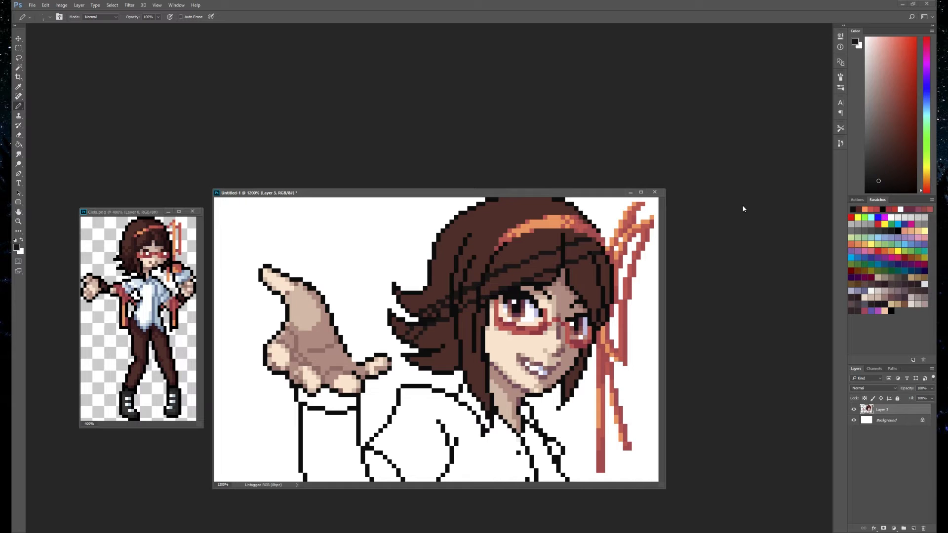
pyautogui.hotkey('ctrl', 'z')
# - Shade the side hair and the lower fringe with a darker brown sampled from the reference sprite's hair
pyautogui.keyDown('alt'); pyautogui.click(149, 232); pyautogui.keyUp('alt')
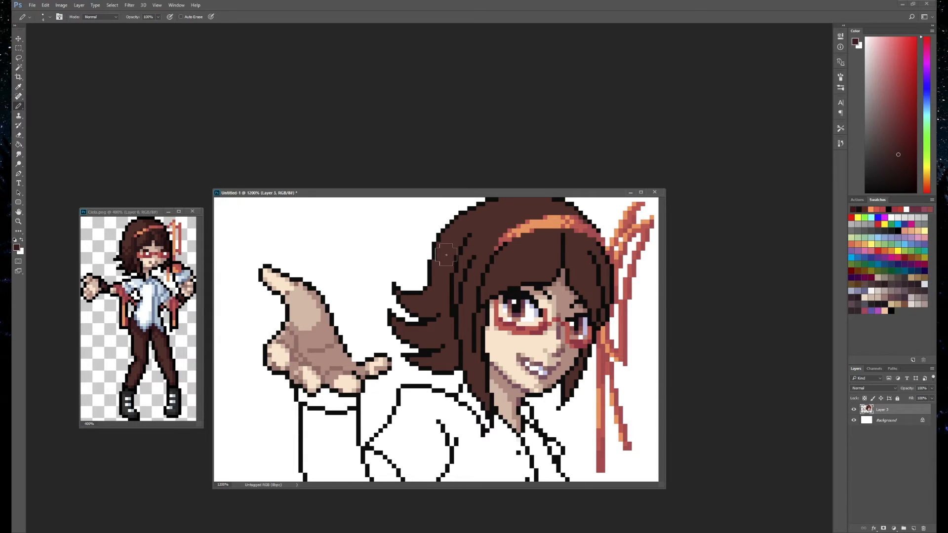
pyautogui.moveTo(434, 284); pyautogui.dragTo(475, 305)
pyautogui.moveTo(546, 275); pyautogui.dragTo(536, 279)
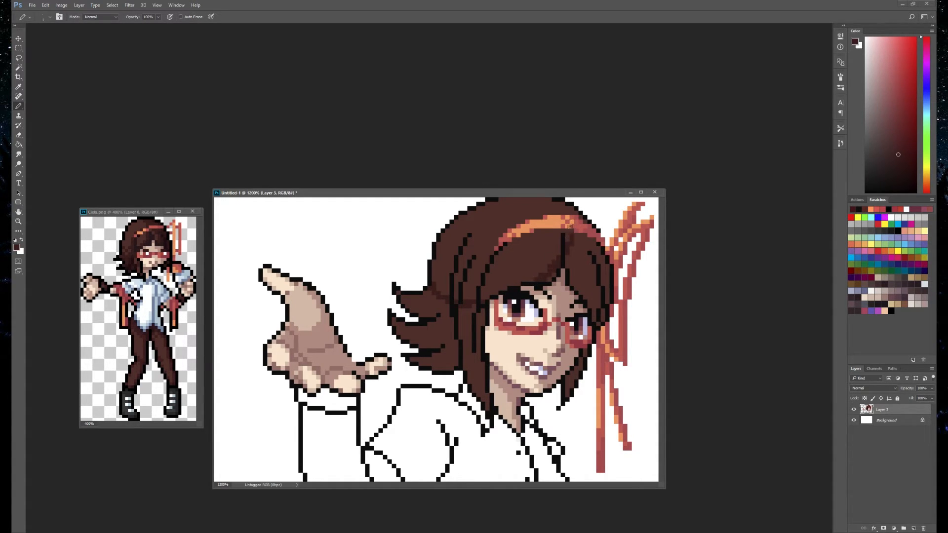
pyautogui.moveTo(550, 193)
pyautogui.mouseDown()
pyautogui.moveTo(567, 220)
pyautogui.moveTo(545, 183)
pyautogui.mouseUp()
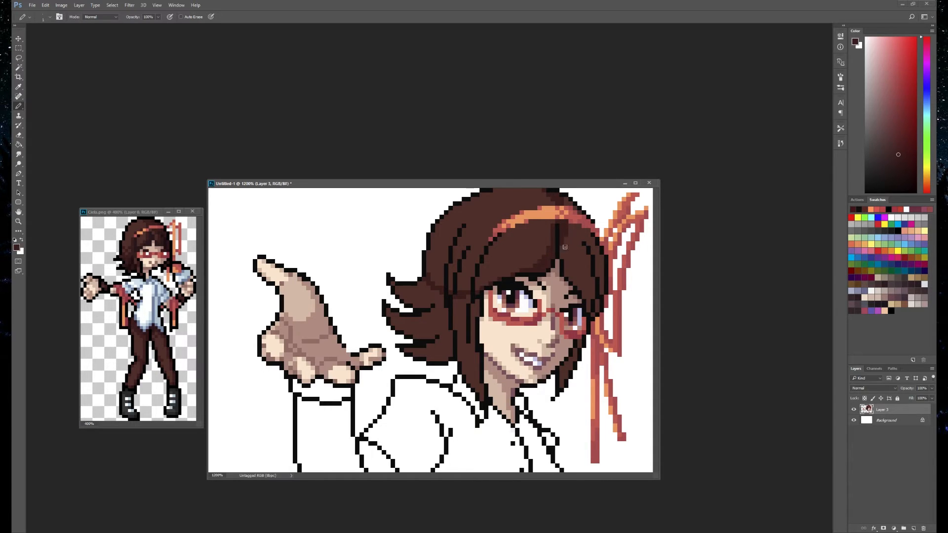
# - Try other pencil sizes and blending modes, then restore the single-pixel size and Normal mode
pyautogui.press(']')
pyautogui.press(']')
pyautogui.press('[')
pyautogui.press('[')
pyautogui.click(99, 17)
pyautogui.click(98, 33)
pyautogui.click(99, 17)
pyautogui.click(98, 36)
pyautogui.click(99, 18)
pyautogui.click(99, 23)
# - Shade the long strand beside the face and the flicked hair ends with the darker brown
pyautogui.keyDown('alt'); pyautogui.click(466, 305); pyautogui.keyUp('alt')
pyautogui.moveTo(465, 295); pyautogui.dragTo(457, 298)
pyautogui.keyDown('alt'); pyautogui.click(481, 285); pyautogui.keyUp('alt')
pyautogui.moveTo(473, 305); pyautogui.dragTo(483, 400)
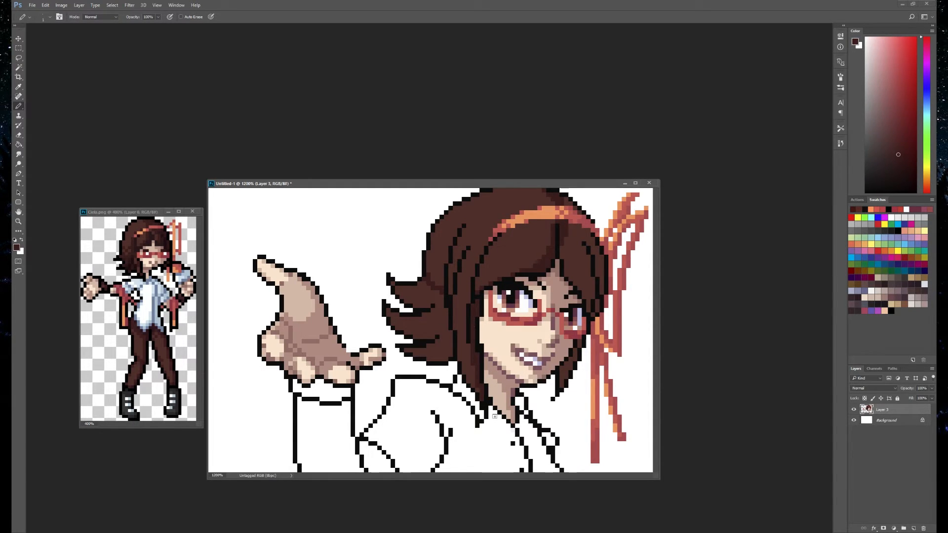
pyautogui.moveTo(402, 301)
pyautogui.mouseDown()
pyautogui.moveTo(433, 301)
pyautogui.moveTo(436, 292)
pyautogui.mouseUp()
pyautogui.moveTo(392, 324)
pyautogui.mouseDown()
pyautogui.moveTo(412, 331)
pyautogui.moveTo(435, 312)
pyautogui.moveTo(440, 293)
pyautogui.moveTo(435, 316)
pyautogui.moveTo(412, 337)
pyautogui.moveTo(447, 310)
pyautogui.moveTo(445, 319)
pyautogui.moveTo(410, 350)
pyautogui.moveTo(417, 359)
pyautogui.moveTo(426, 332)
pyautogui.moveTo(440, 327)
pyautogui.moveTo(434, 365)
pyautogui.moveTo(444, 336)
pyautogui.moveTo(453, 351)
pyautogui.moveTo(444, 329)
pyautogui.mouseUp()
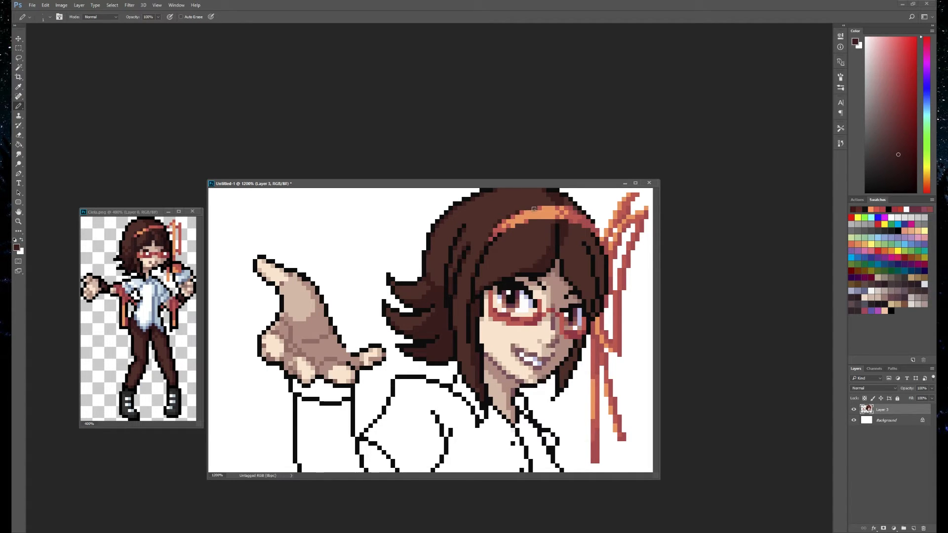
pyautogui.press(']')
pyautogui.press(']')
pyautogui.press(']')
pyautogui.press(']')
pyautogui.press(']')
pyautogui.press(']')
pyautogui.press(']')
pyautogui.press(']')
pyautogui.press(']')
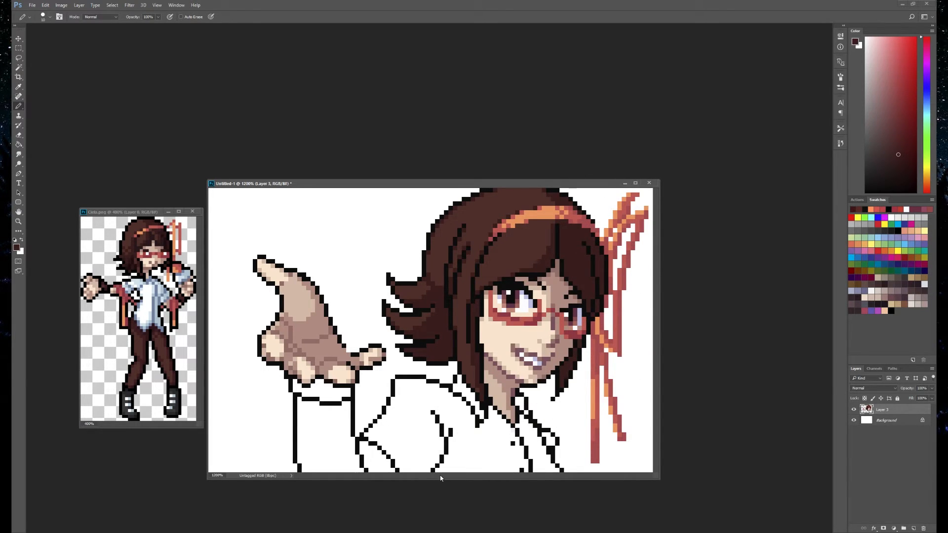
pyautogui.press('[')
pyautogui.press('[')
pyautogui.press('[')
pyautogui.press('[')
pyautogui.press('[')
pyautogui.press('[')
pyautogui.press('[')
pyautogui.press('[')
pyautogui.press('[')
# - Deepen the hair shadows around the fringe parting, side strands and flicked ends with darker browns sampled from both images
pyautogui.keyDown('alt'); pyautogui.click(167, 234); pyautogui.keyUp('alt')
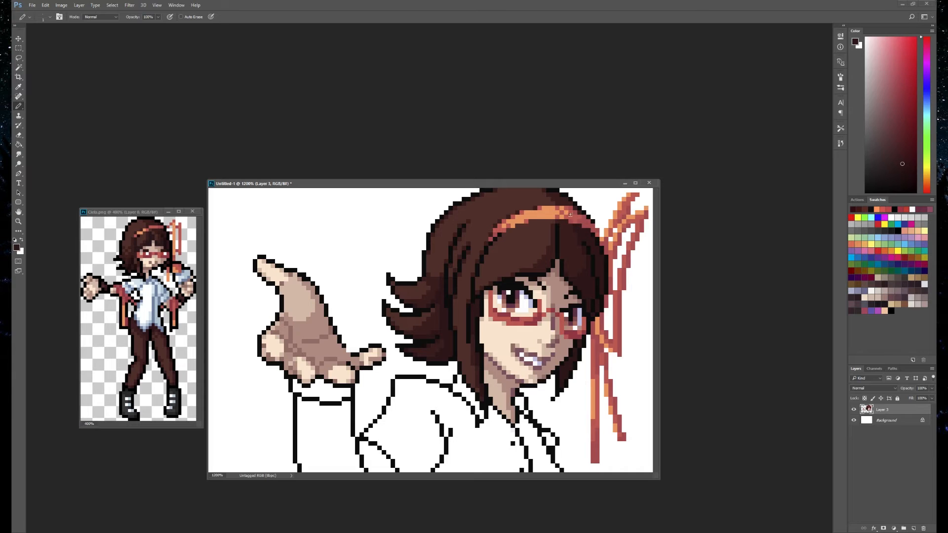
pyautogui.keyDown('alt'); pyautogui.click(554, 220); pyautogui.keyUp('alt')
pyautogui.keyDown('alt'); pyautogui.click(585, 295); pyautogui.keyUp('alt')
pyautogui.keyDown('alt'); pyautogui.click(465, 375); pyautogui.keyUp('alt')
pyautogui.keyDown('alt'); pyautogui.click(167, 262); pyautogui.keyUp('alt')
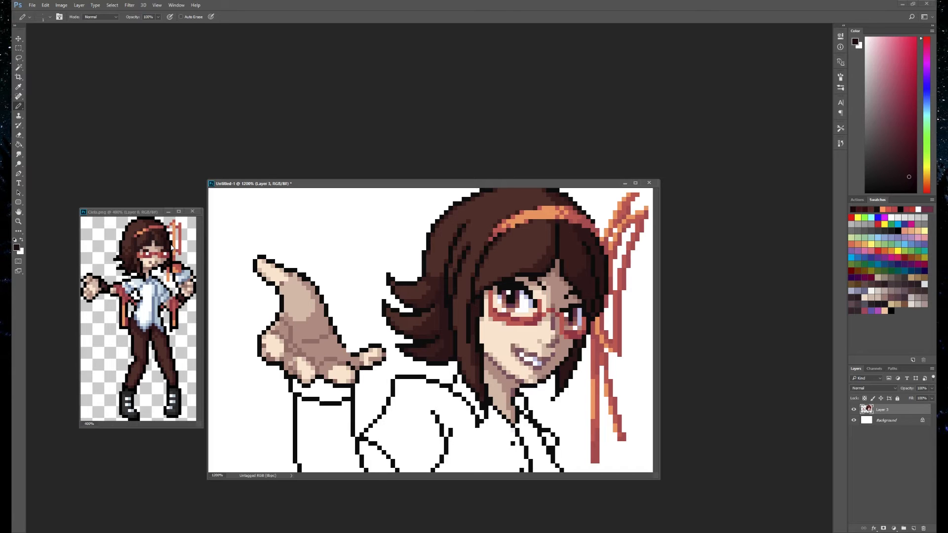
# - Recolour the black strand lines inside the hair with a very dark maroon adjusted from a sampled hair shade
pyautogui.click(19, 48)
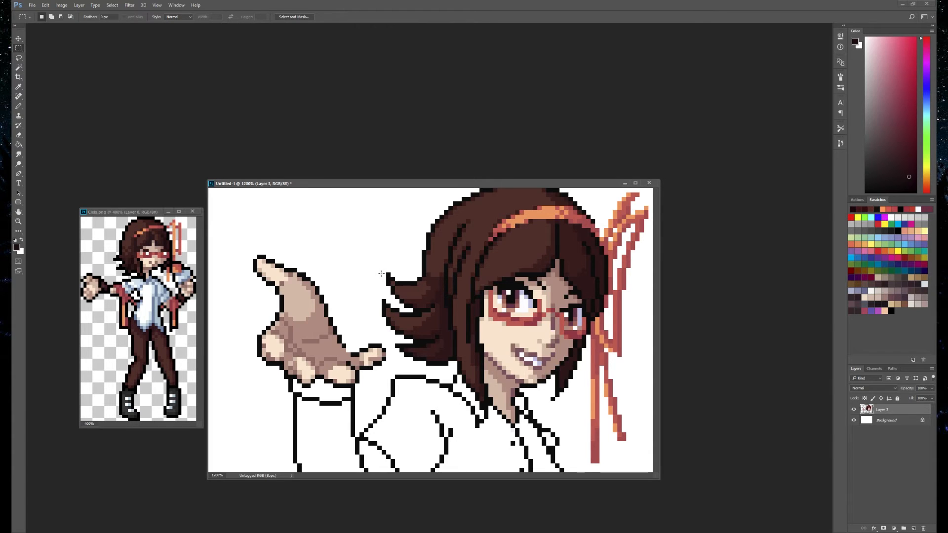
pyautogui.click(18, 105)
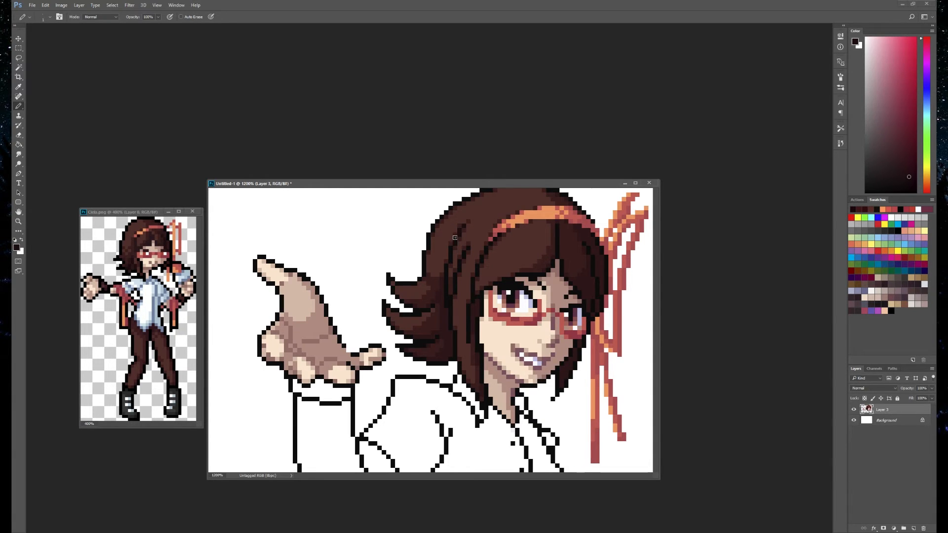
pyautogui.keyDown('alt'); pyautogui.click(158, 243); pyautogui.keyUp('alt')
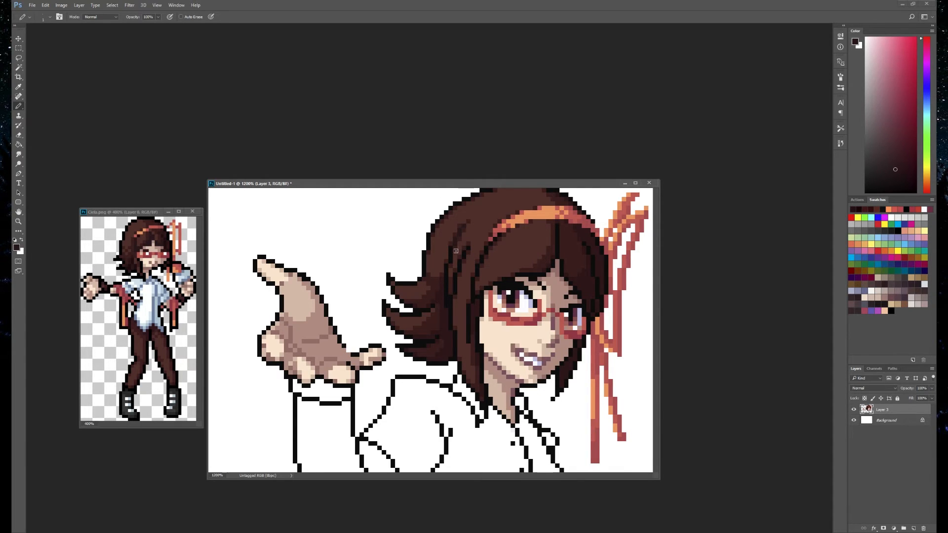
pyautogui.keyDown('alt'); pyautogui.click(591, 315); pyautogui.keyUp('alt')
pyautogui.click(926, 43)
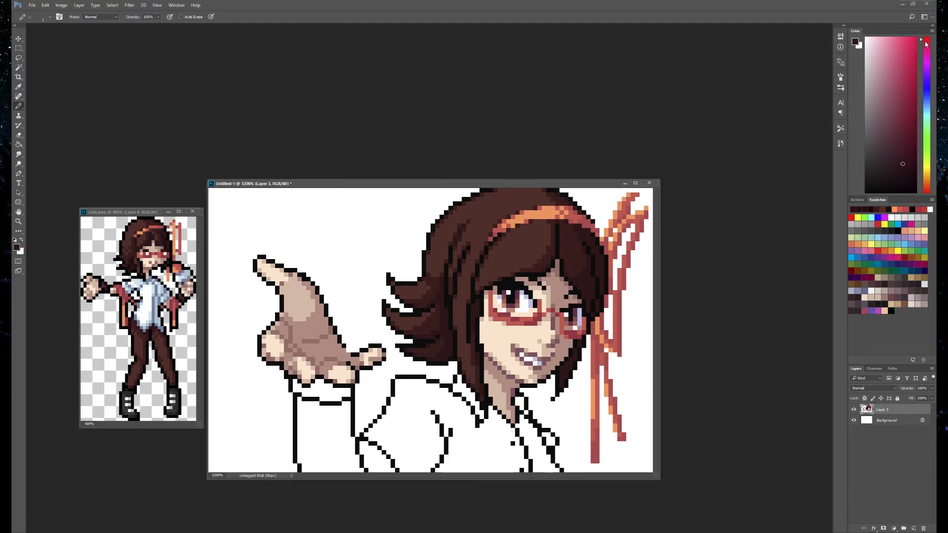
pyautogui.click(902, 168)
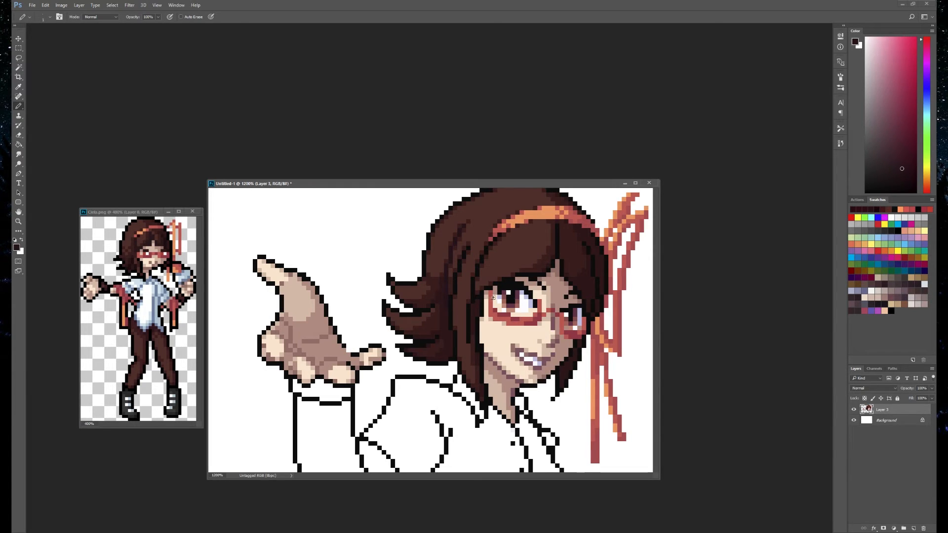
pyautogui.click(24, 142)
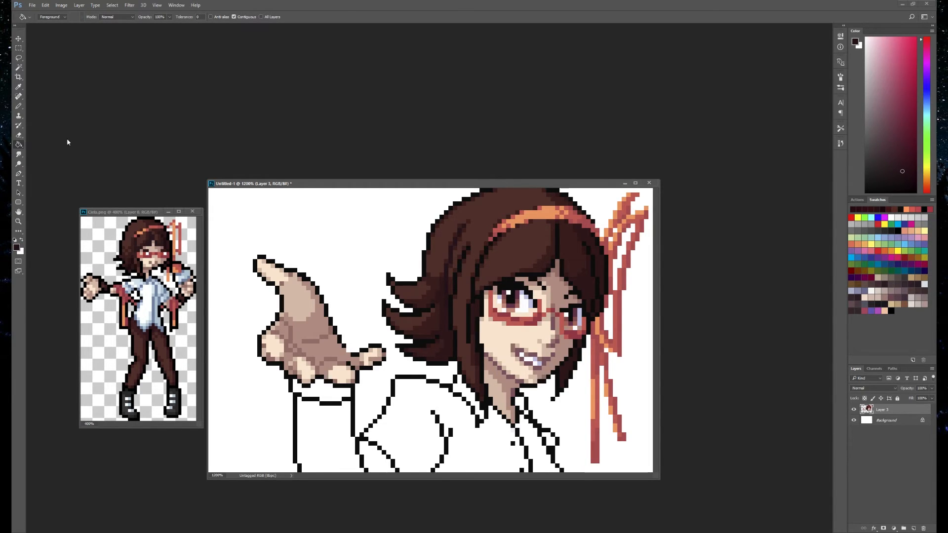
pyautogui.click(21, 107)
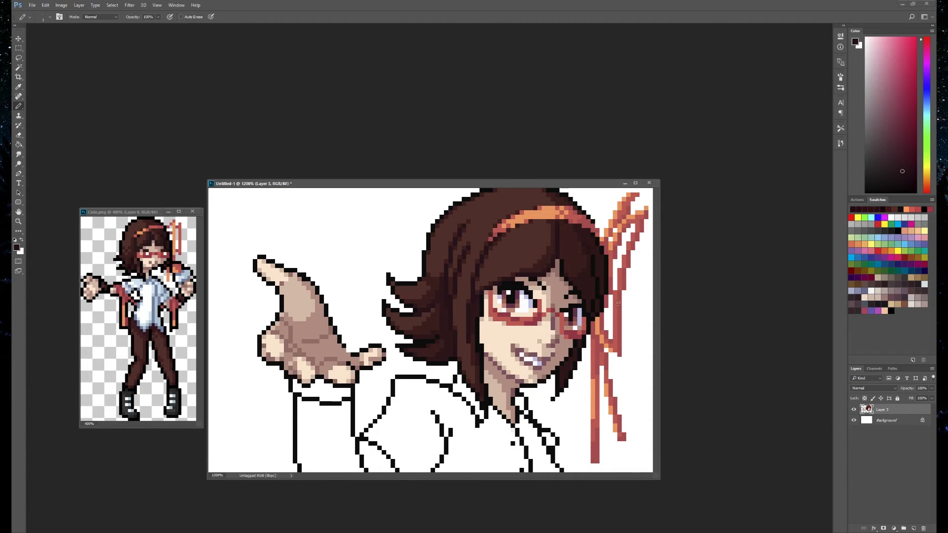
# - Refine the dark strand lines and shadows in the face-framing strand and flicked ends with sampled dark hair shades
pyautogui.click(926, 43)
pyautogui.click(907, 177)
pyautogui.keyDown('alt'); pyautogui.click(483, 352); pyautogui.keyUp('alt')
pyautogui.keyDown('alt'); pyautogui.click(483, 351); pyautogui.keyUp('alt')
pyautogui.press('alt')
pyautogui.keyDown('alt'); pyautogui.click(430, 306); pyautogui.keyUp('alt')
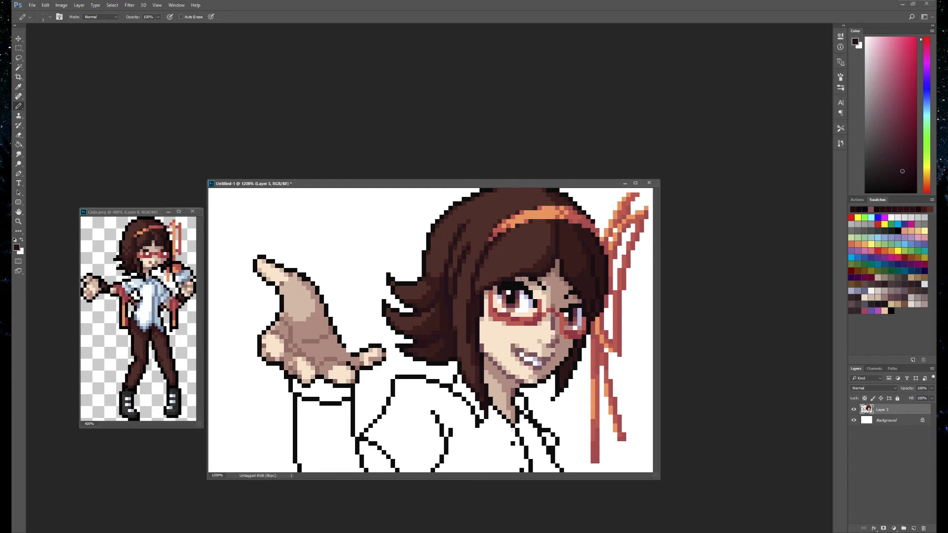
pyautogui.keyDown('alt'); pyautogui.click(478, 347); pyautogui.keyUp('alt')
pyautogui.keyDown('alt'); pyautogui.click(419, 342); pyautogui.keyUp('alt')
pyautogui.keyDown('alt'); pyautogui.click(430, 339); pyautogui.keyUp('alt')
# - Mix a lighter brown from the hair's base colour and place highlight pixels on the fringe and crown
pyautogui.keyDown('alt'); pyautogui.click(516, 277); pyautogui.keyUp('alt')
pyautogui.moveTo(927, 191); pyautogui.dragTo(928, 189)
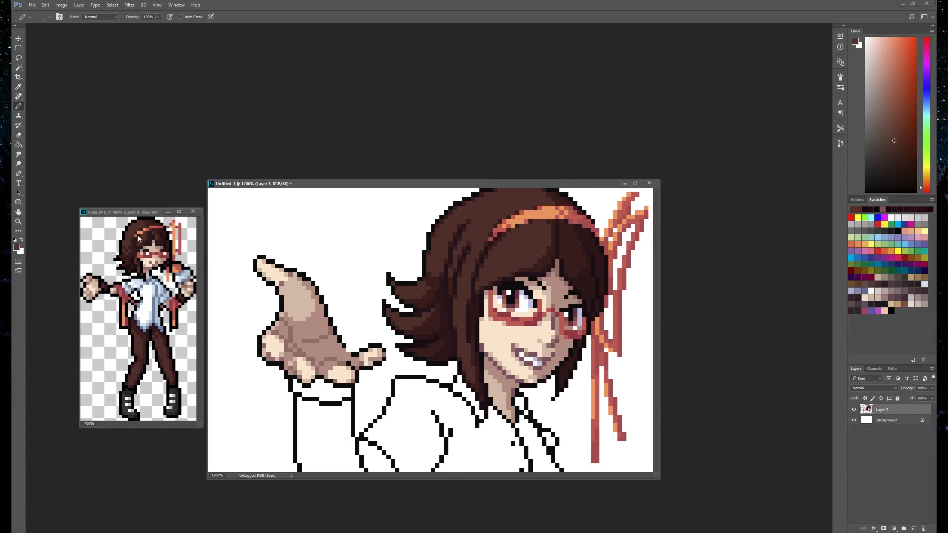
pyautogui.click(902, 120)
pyautogui.click(887, 121)
pyautogui.moveTo(504, 252); pyautogui.dragTo(510, 246)
pyautogui.click(485, 212)
pyautogui.click(465, 211)
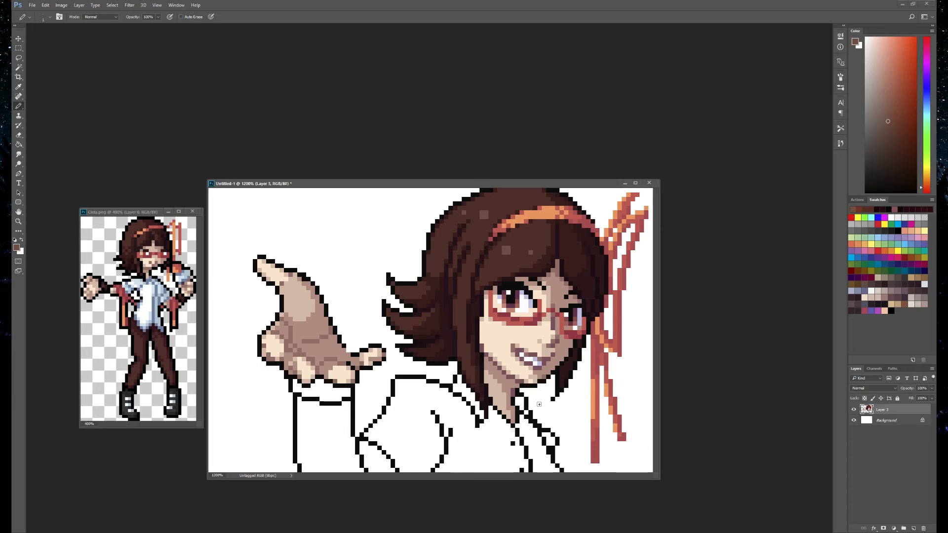
# - Hide the Background layer and fill the shirt and sleeve areas with the near-white sampled from the reference sprite's shirt
pyautogui.keyDown('alt'); pyautogui.click(550, 313); pyautogui.keyUp('alt')
pyautogui.keyDown('alt'); pyautogui.click(567, 305); pyautogui.keyUp('alt')
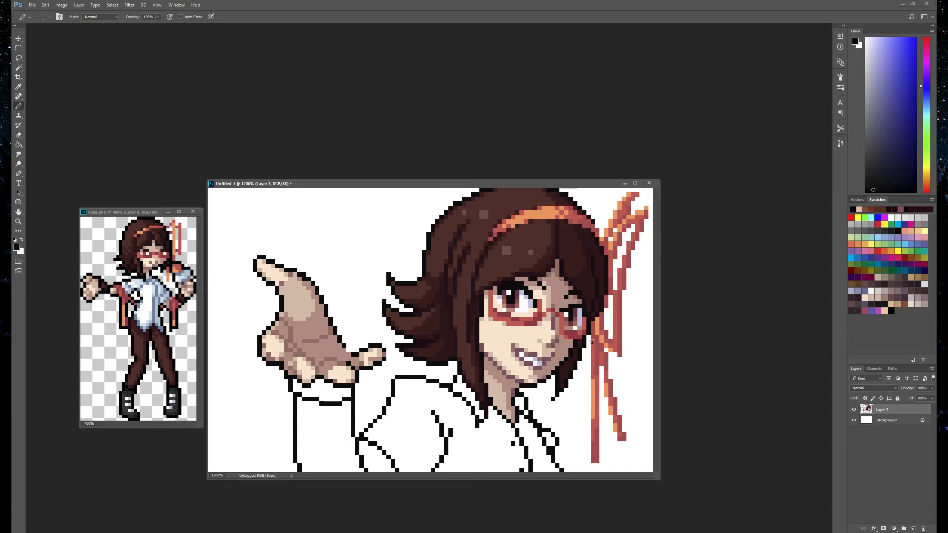
pyautogui.keyDown('alt'); pyautogui.click(156, 282); pyautogui.keyUp('alt')
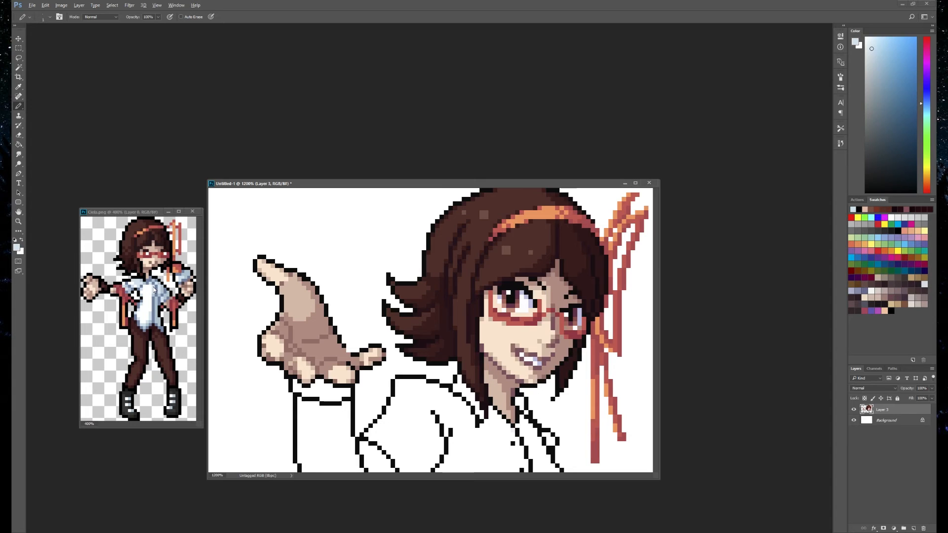
pyautogui.keyDown('alt'); pyautogui.click(138, 319); pyautogui.keyUp('alt')
pyautogui.click(19, 144)
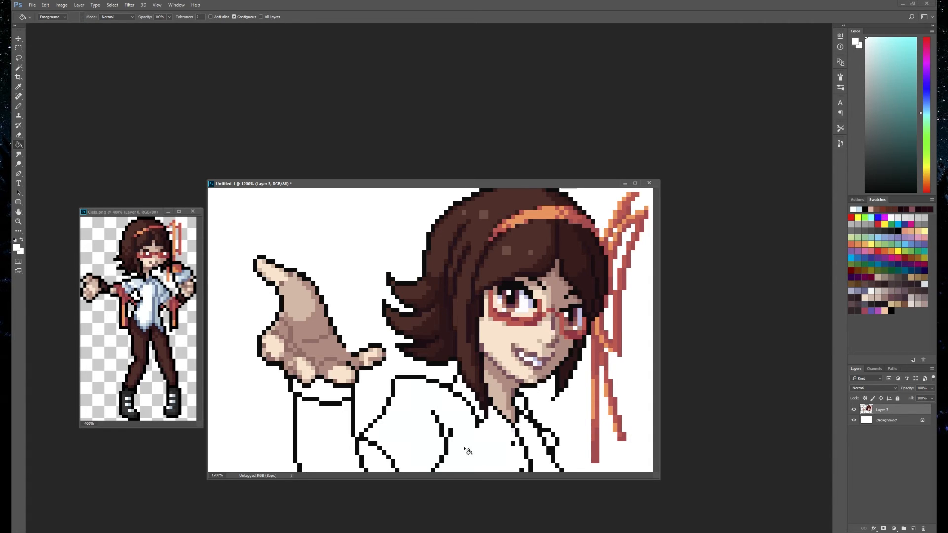
pyautogui.click(854, 420)
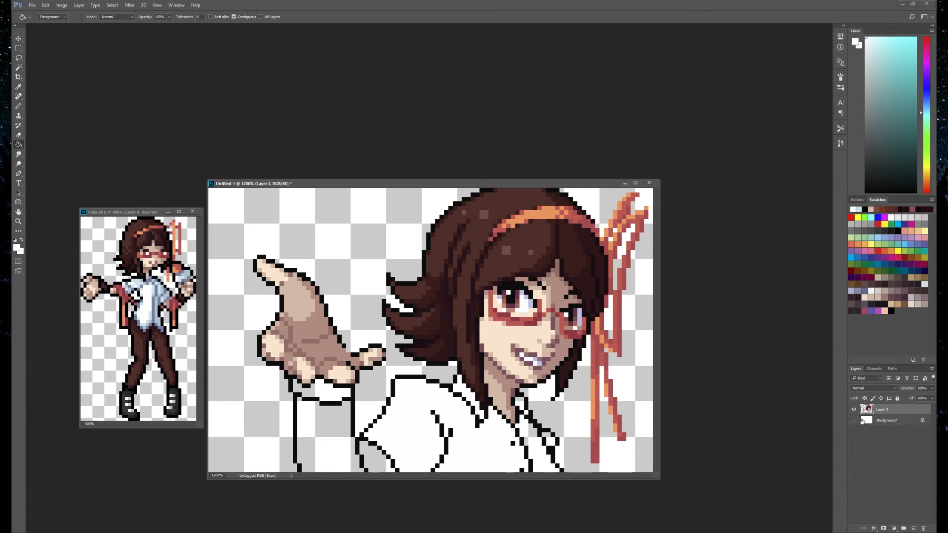
pyautogui.click(538, 425)
pyautogui.click(377, 461)
# - Fill the forearm with the hand's pale skin tone and the wrist cuff with dark brown sampled from the reference sprite
pyautogui.keyDown('alt'); pyautogui.click(348, 385); pyautogui.keyUp('alt')
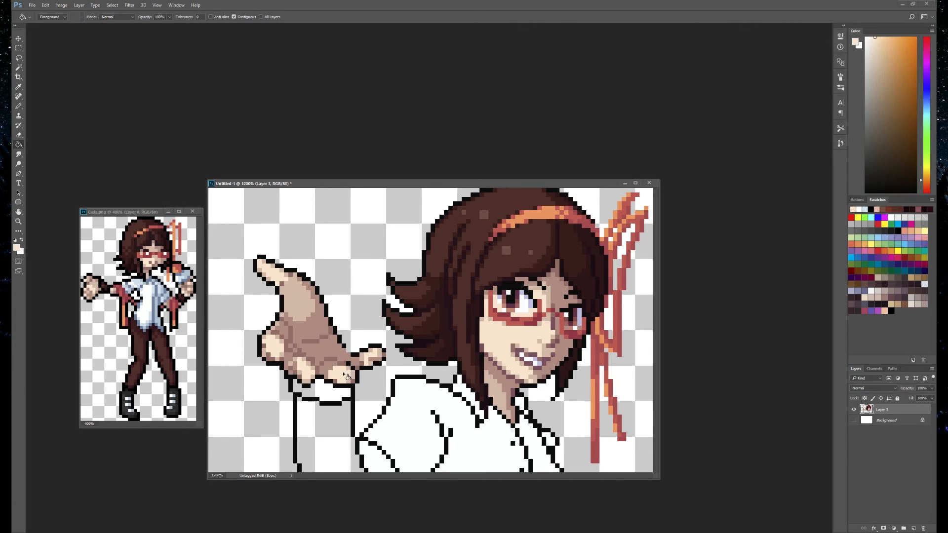
pyautogui.click(360, 460)
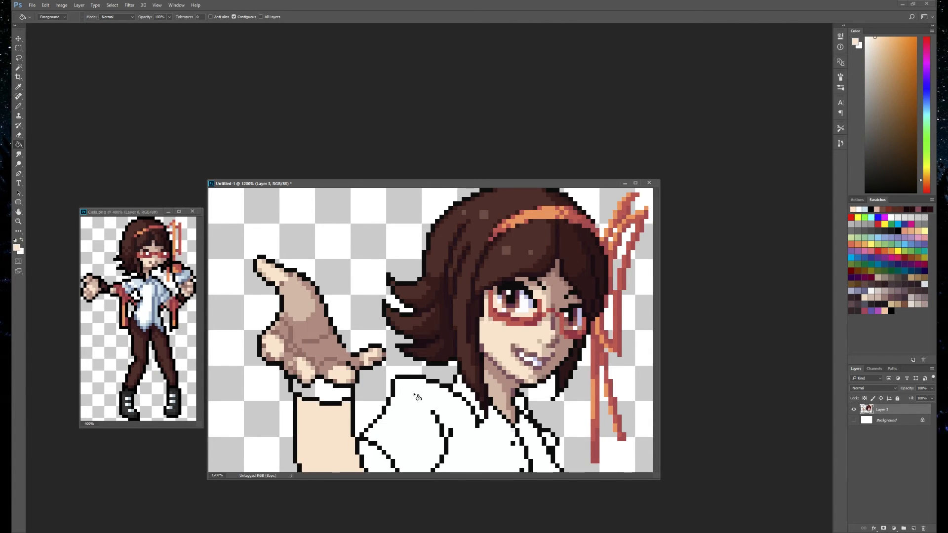
pyautogui.keyDown('alt'); pyautogui.click(102, 303); pyautogui.keyUp('alt')
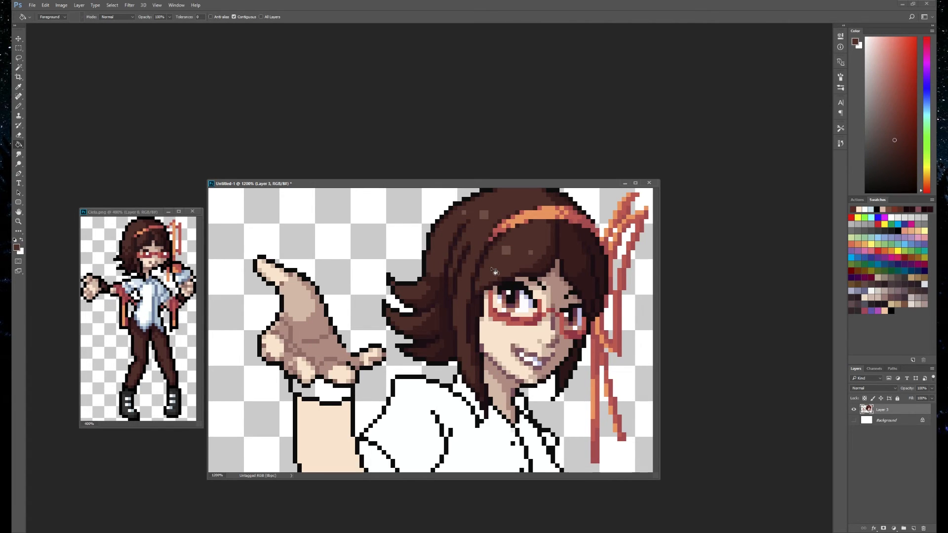
pyautogui.click(338, 397)
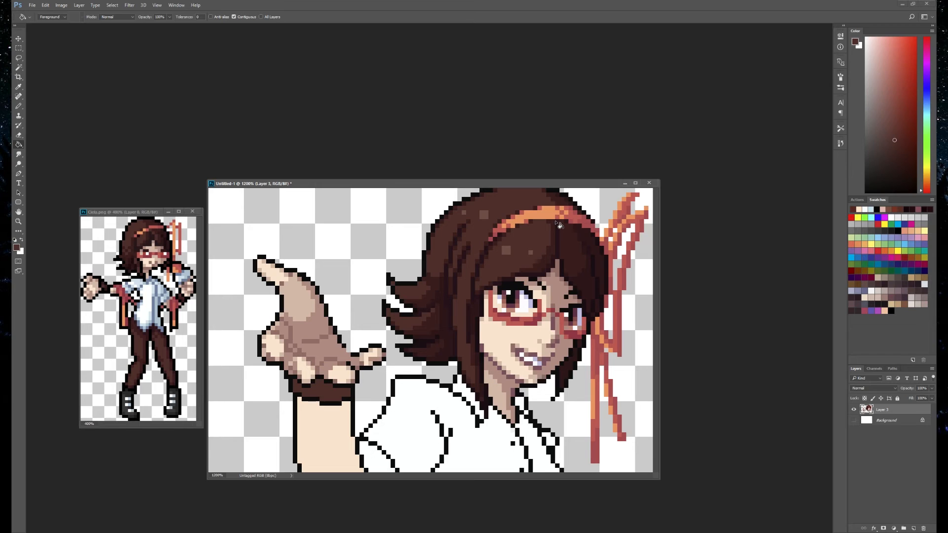
# - Shade the brown wrist cuff beneath the hand with darker browns sampled from the hair
pyautogui.click(20, 106)
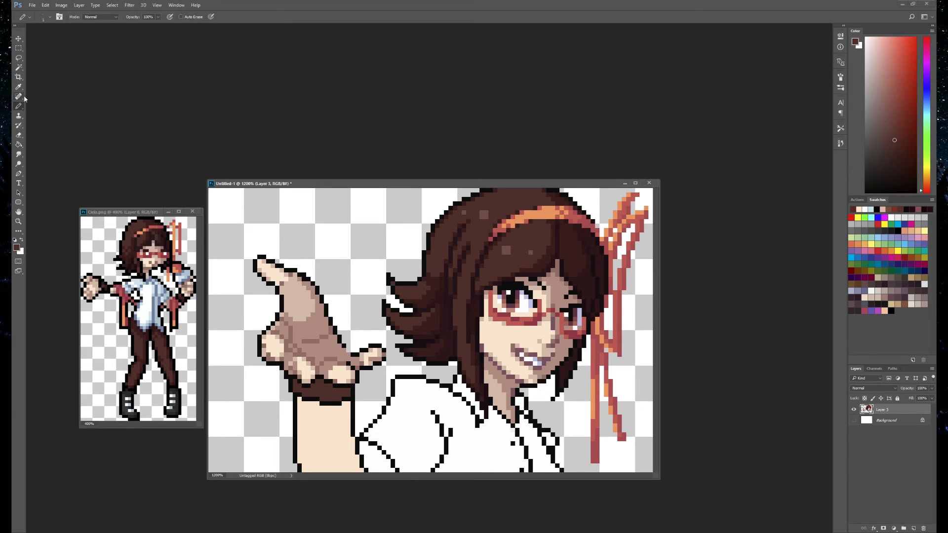
pyautogui.keyDown('alt'); pyautogui.click(551, 245); pyautogui.keyUp('alt')
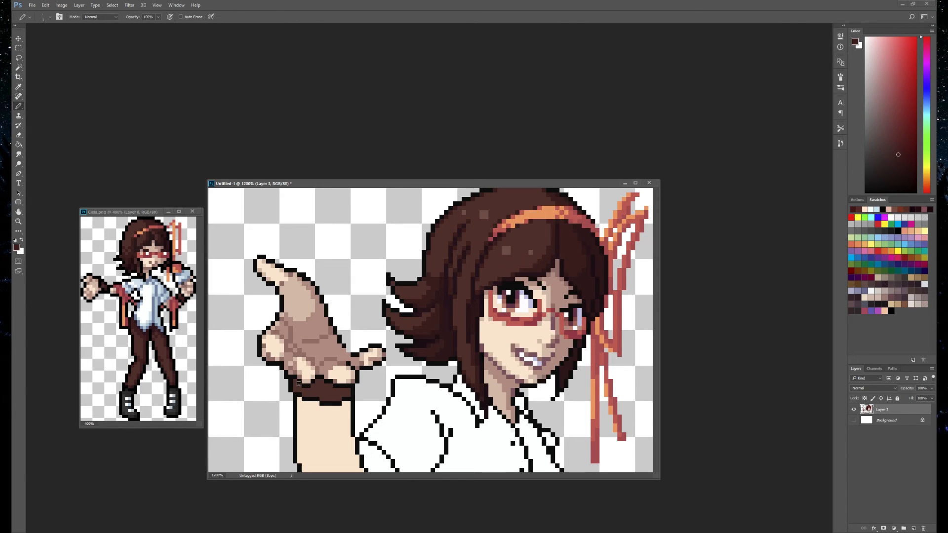
pyautogui.moveTo(328, 388)
pyautogui.mouseDown()
pyautogui.moveTo(296, 392)
pyautogui.moveTo(331, 369)
pyautogui.moveTo(347, 391)
pyautogui.mouseUp()
pyautogui.keyDown('alt'); pyautogui.click(549, 260); pyautogui.keyUp('alt')
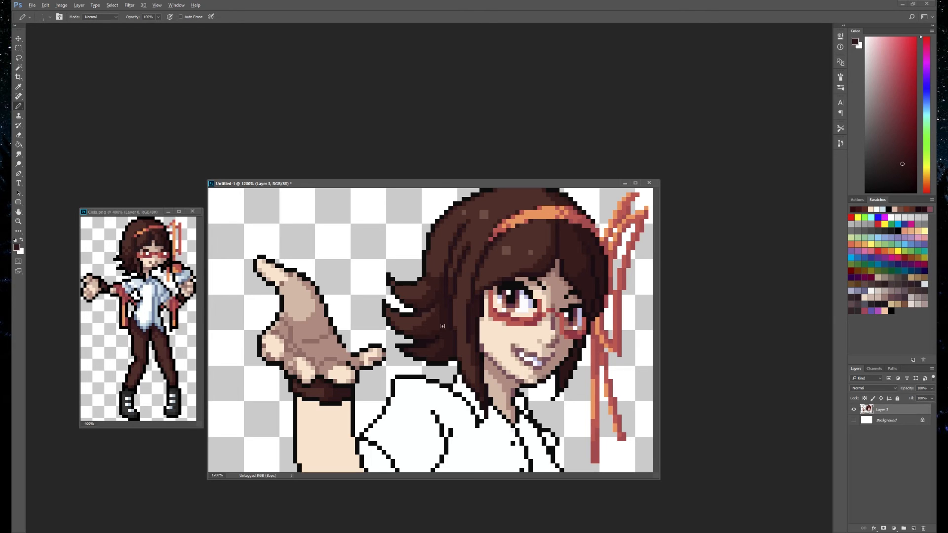
# - Shade the shadowed side of the forearm and the skin beneath the cuff with a darker skin tone sampled from the hand
pyautogui.moveTo(602, 321); pyautogui.dragTo(595, 328)
pyautogui.keyDown('alt'); pyautogui.click(354, 371); pyautogui.keyUp('alt')
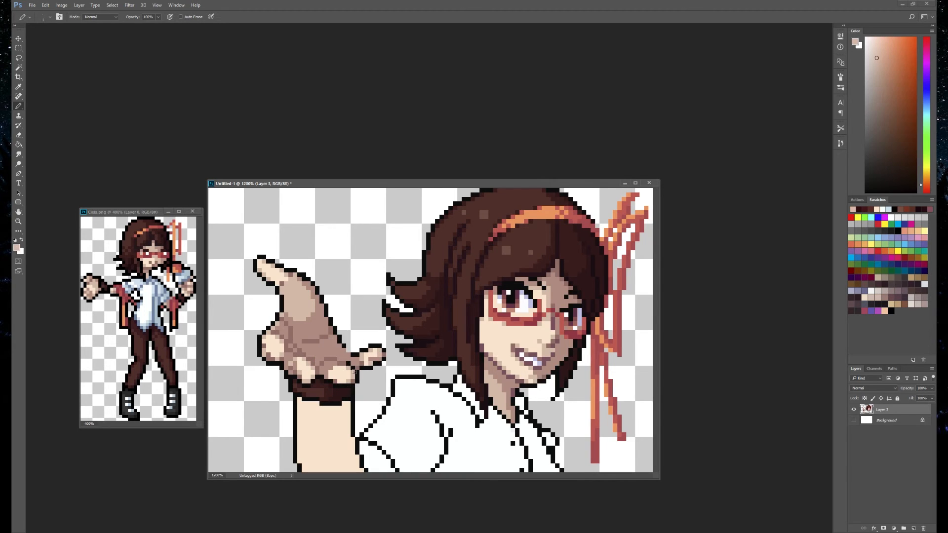
pyautogui.moveTo(311, 404)
pyautogui.mouseDown()
pyautogui.moveTo(335, 417)
pyautogui.moveTo(346, 471)
pyautogui.mouseUp()
pyautogui.moveTo(337, 427); pyautogui.dragTo(352, 468)
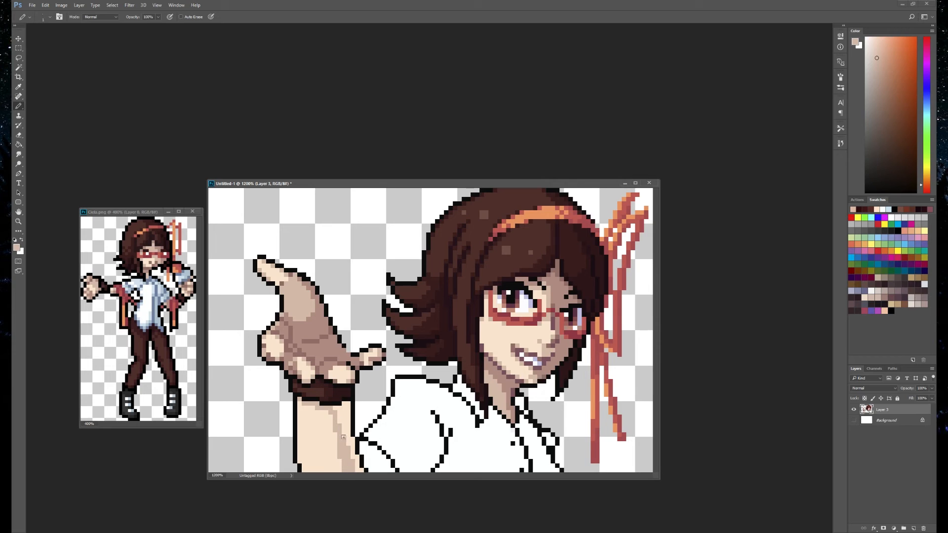
pyautogui.moveTo(300, 404); pyautogui.dragTo(300, 409)
# - Deepen the shadow beneath the cuff and along the forearm's sleeve-side edge with darker skin tones sampled from the hand and neck
pyautogui.press('g')
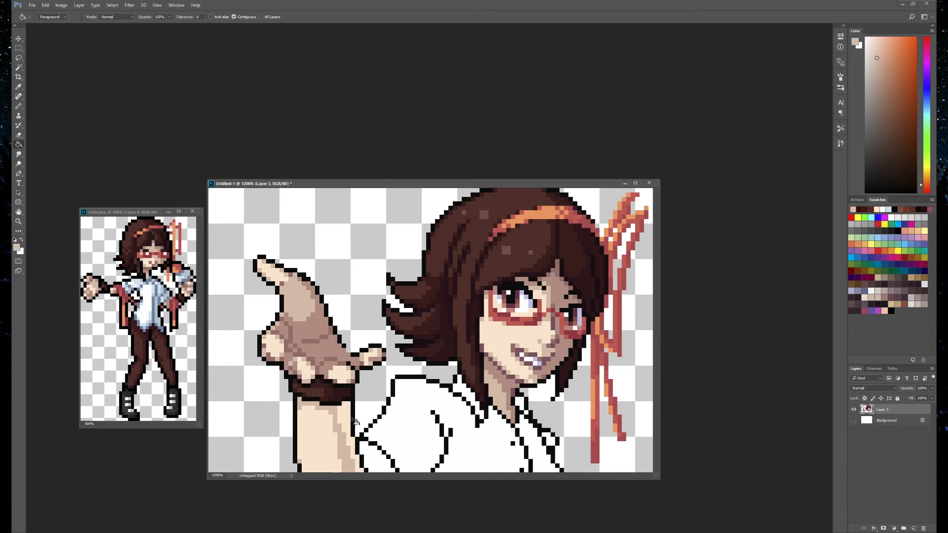
pyautogui.click(22, 103)
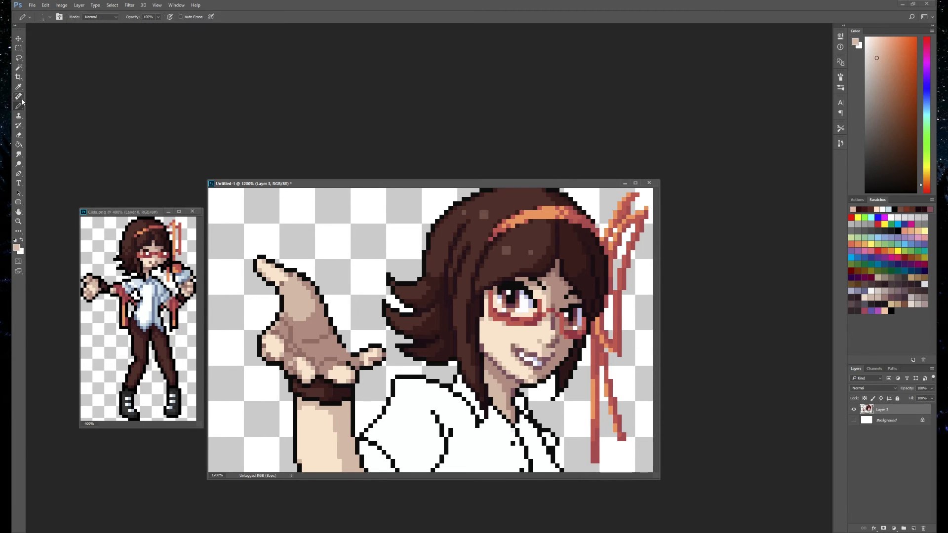
pyautogui.keyDown('alt'); pyautogui.click(326, 343); pyautogui.keyUp('alt')
pyautogui.moveTo(347, 404); pyautogui.dragTo(347, 407)
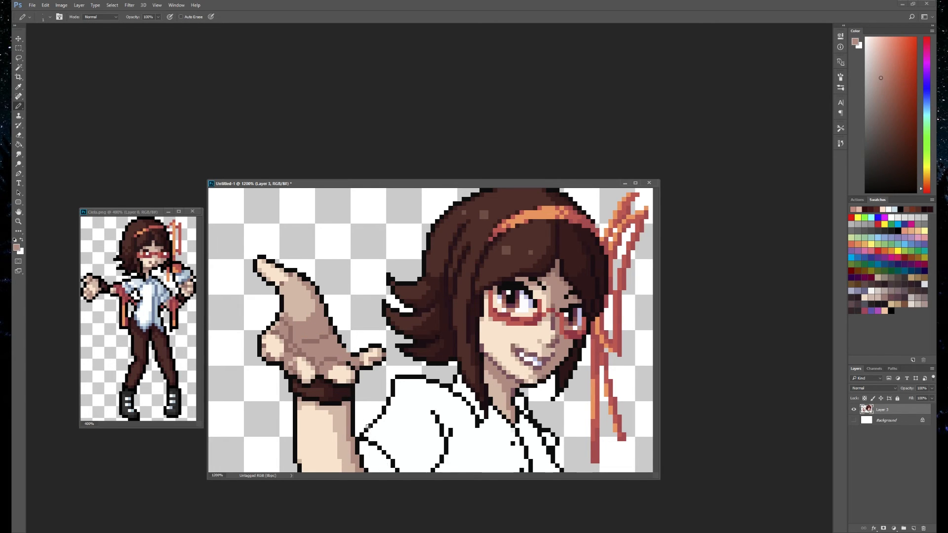
pyautogui.keyDown('alt'); pyautogui.click(323, 382); pyautogui.keyUp('alt')
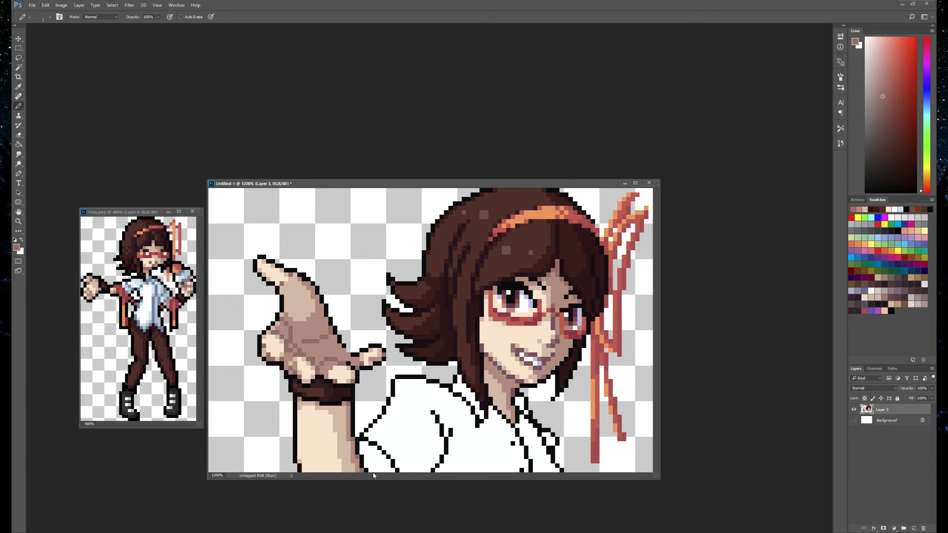
pyautogui.keyDown('alt'); pyautogui.click(513, 399); pyautogui.keyUp('alt')
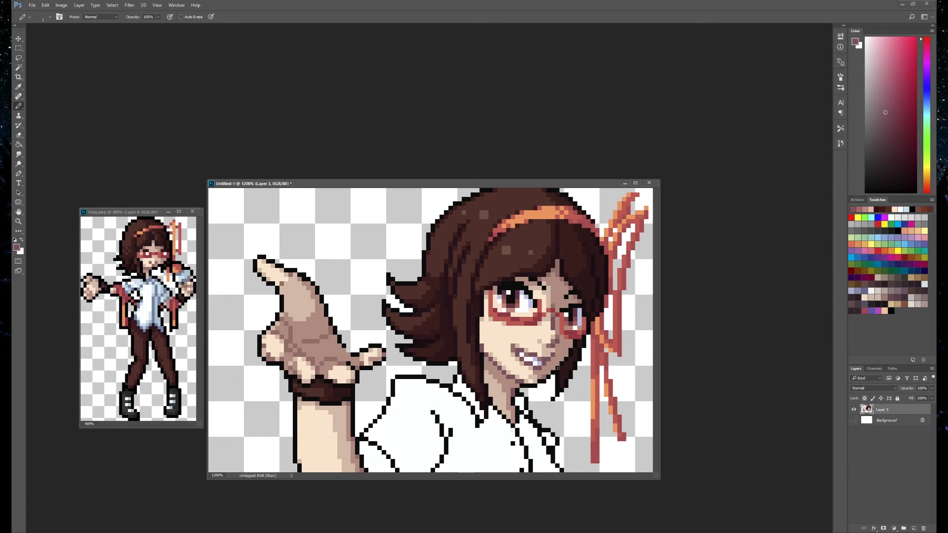
pyautogui.moveTo(575, 347); pyautogui.dragTo(575, 342)
pyautogui.moveTo(357, 444); pyautogui.dragTo(368, 471)
# - Shade the puffed sleeve and the shirt's lower side with the light blue sampled from the reference sprite's shirt
pyautogui.keyDown('alt'); pyautogui.click(481, 472); pyautogui.keyUp('alt')
pyautogui.keyDown('alt'); pyautogui.click(157, 292); pyautogui.keyUp('alt')
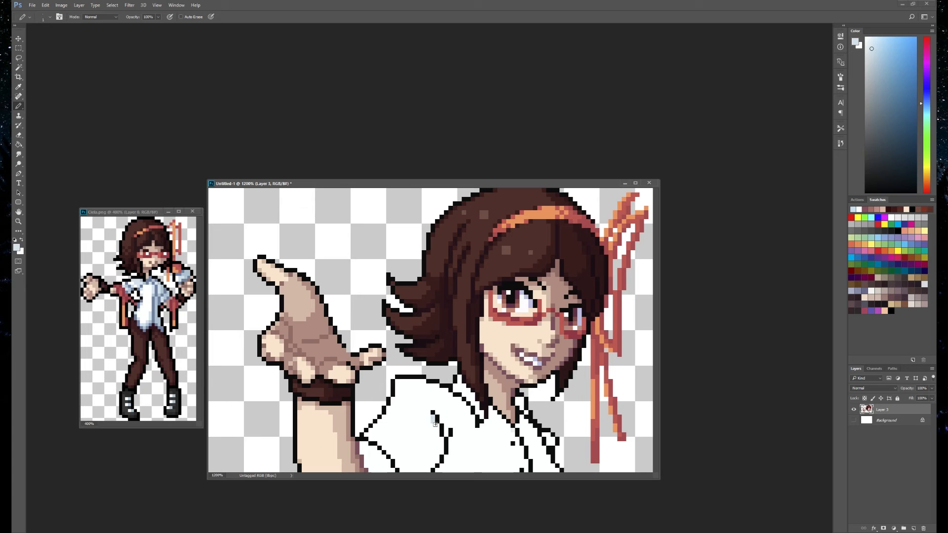
pyautogui.moveTo(434, 423); pyautogui.dragTo(406, 476)
pyautogui.moveTo(433, 427)
pyautogui.mouseDown()
pyautogui.moveTo(402, 473)
pyautogui.moveTo(409, 471)
pyautogui.moveTo(374, 464)
pyautogui.moveTo(372, 473)
pyautogui.mouseUp()
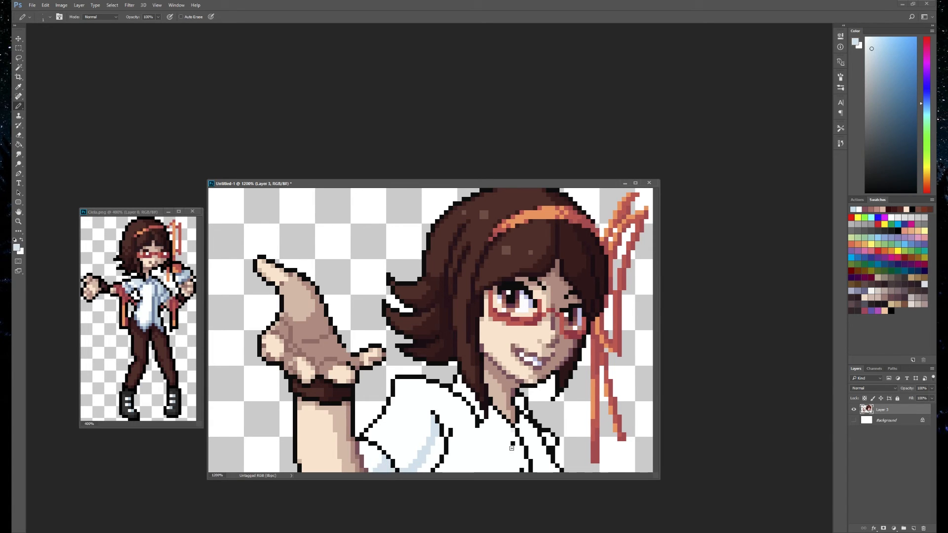
pyautogui.moveTo(450, 441)
pyautogui.mouseDown()
pyautogui.moveTo(460, 471)
pyautogui.moveTo(451, 453)
pyautogui.moveTo(446, 466)
pyautogui.mouseUp()
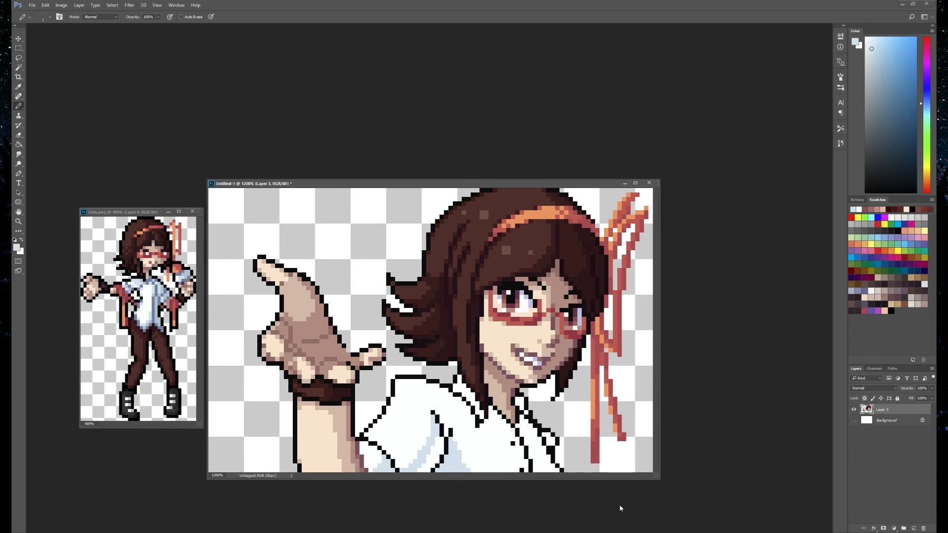
pyautogui.moveTo(550, 459); pyautogui.dragTo(552, 467)
pyautogui.moveTo(423, 465)
pyautogui.mouseDown()
pyautogui.moveTo(432, 467)
pyautogui.moveTo(440, 445)
pyautogui.moveTo(449, 470)
pyautogui.mouseUp()
pyautogui.keyDown('alt'); pyautogui.click(417, 445); pyautogui.keyUp('alt')
pyautogui.click(423, 464)
pyautogui.keyDown('alt'); pyautogui.click(440, 447); pyautogui.keyUp('alt')
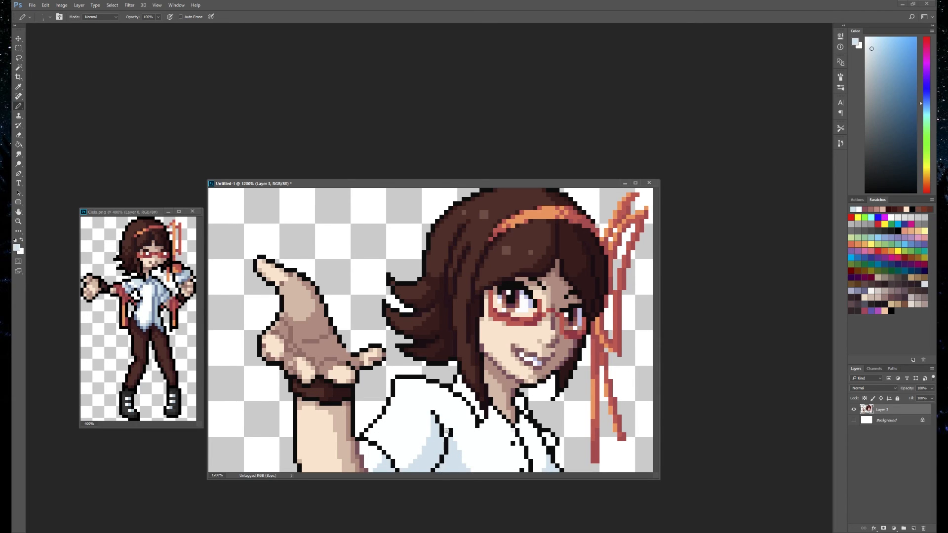
# - Add light blue shading around the sleeve seam and along the shoulder, cleaning the edges with the shirt's near-white
pyautogui.moveTo(449, 428); pyautogui.dragTo(450, 416)
pyautogui.keyDown('alt'); pyautogui.click(447, 446); pyautogui.keyUp('alt')
pyautogui.click(450, 430)
pyautogui.keyDown('alt'); pyautogui.click(450, 423); pyautogui.keyUp('alt')
pyautogui.moveTo(397, 383); pyautogui.dragTo(424, 398)
pyautogui.keyDown('alt'); pyautogui.click(424, 411); pyautogui.keyUp('alt')
pyautogui.click(414, 390)
pyautogui.keyDown('alt'); pyautogui.click(431, 417); pyautogui.keyUp('alt')
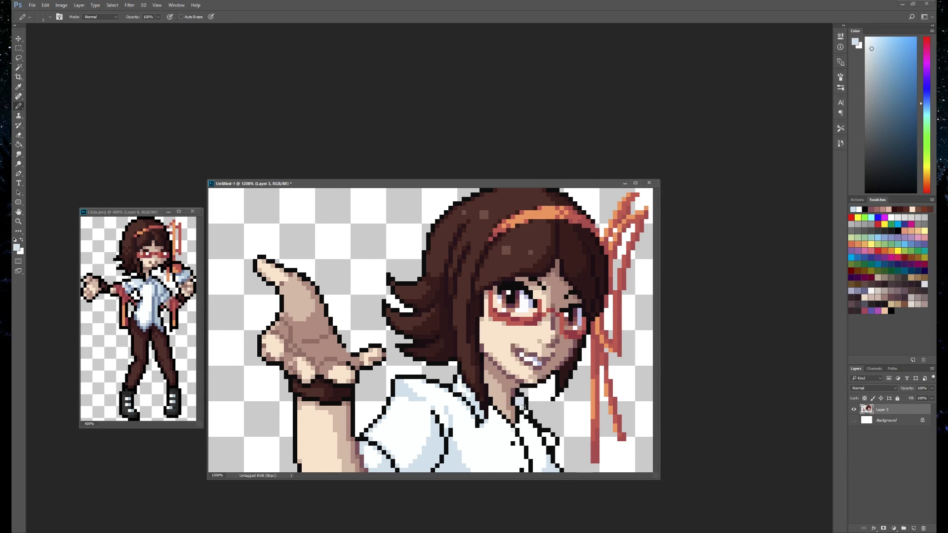
# - Clean up the linework on the shirt's far side with near-white and shade the far collar and front opening in light blue
pyautogui.keyDown('alt'); pyautogui.click(539, 463); pyautogui.keyUp('alt')
pyautogui.moveTo(545, 465); pyautogui.dragTo(539, 470)
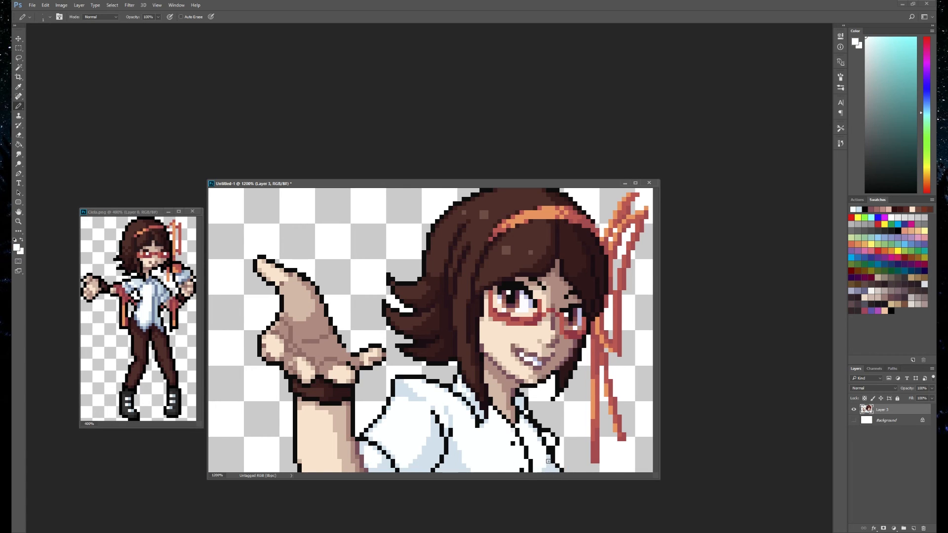
pyautogui.keyDown('alt'); pyautogui.click(554, 434); pyautogui.keyUp('alt')
pyautogui.click(551, 441)
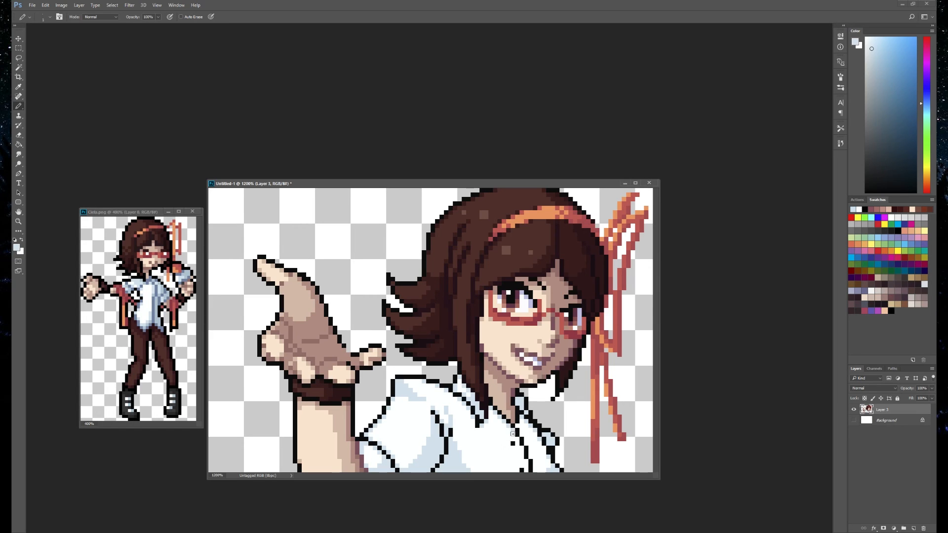
pyautogui.moveTo(526, 462); pyautogui.dragTo(526, 473)
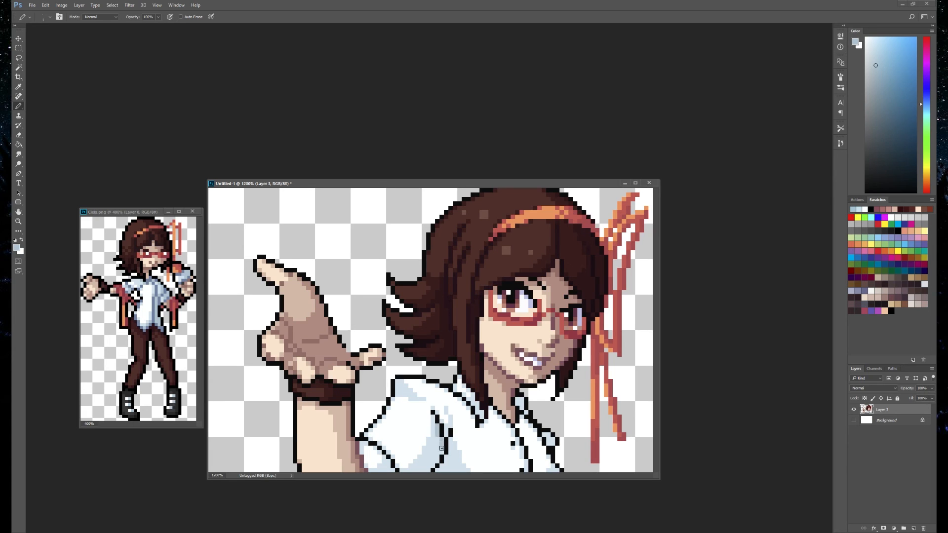
# - Deepen the folds at the sleeve seam, far collar and shoulder with a darker grey-blue
pyautogui.moveTo(439, 450); pyautogui.dragTo(433, 466)
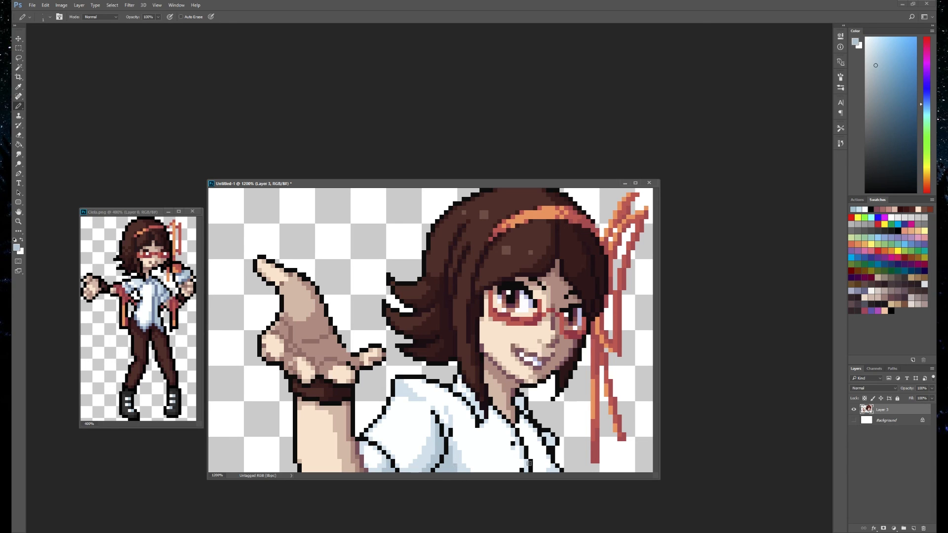
pyautogui.keyDown('alt'); pyautogui.click(543, 437); pyautogui.keyUp('alt')
pyautogui.keyDown('alt'); pyautogui.click(557, 469); pyautogui.keyUp('alt')
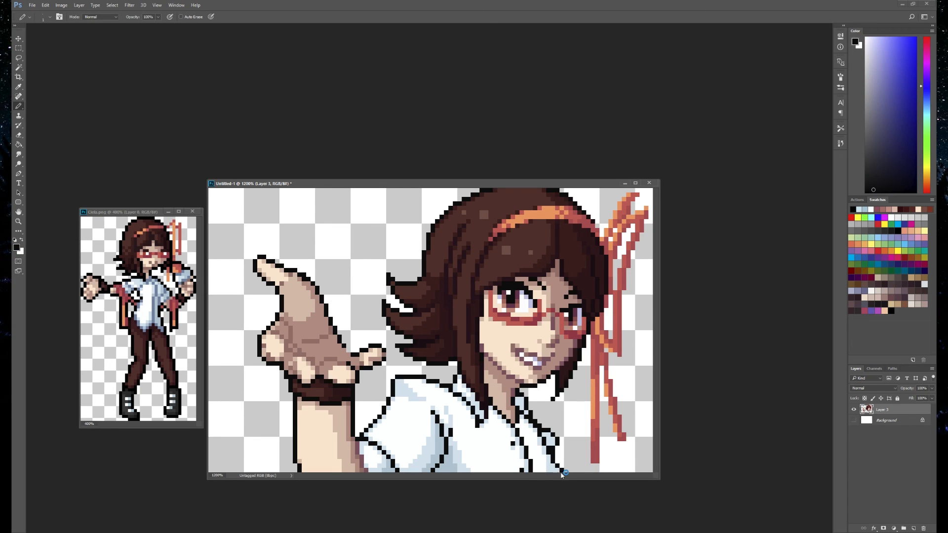
pyautogui.keyDown('alt'); pyautogui.click(441, 442); pyautogui.keyUp('alt')
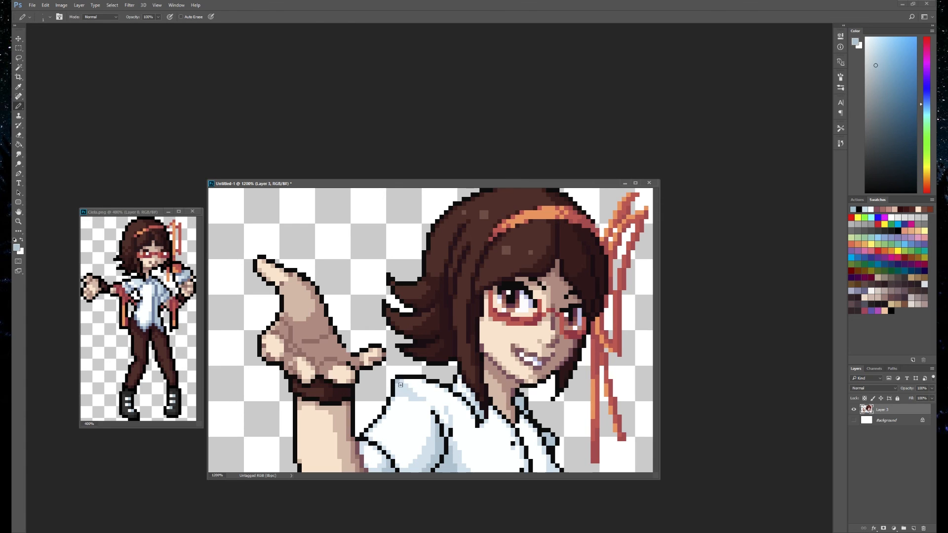
pyautogui.moveTo(405, 386); pyautogui.dragTo(410, 390)
pyautogui.keyDown('alt'); pyautogui.click(487, 441); pyautogui.keyUp('alt')
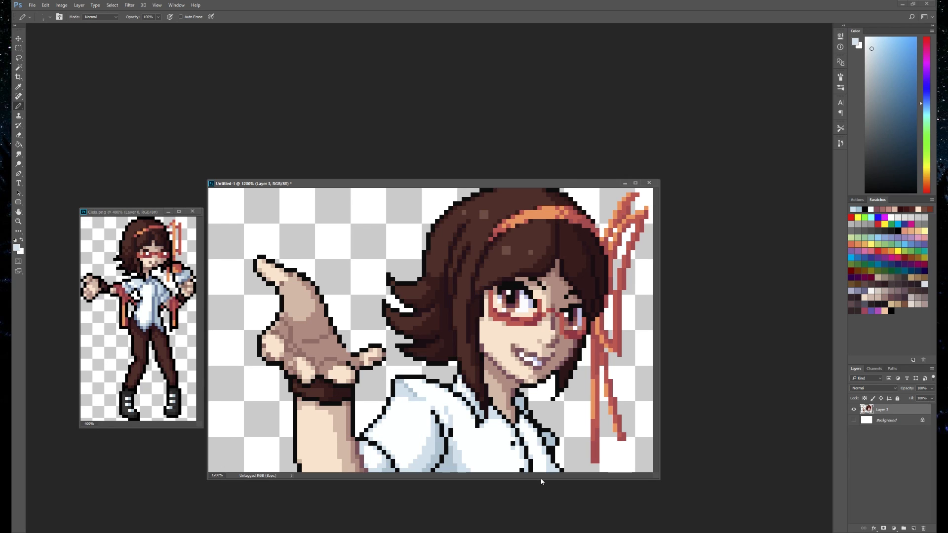
# - Recolour the shirt's inner black linework on the sleeve, collar and front opening with slate blue sampled from the reference sprite
pyautogui.keyDown('alt'); pyautogui.click(168, 307); pyautogui.keyUp('alt')
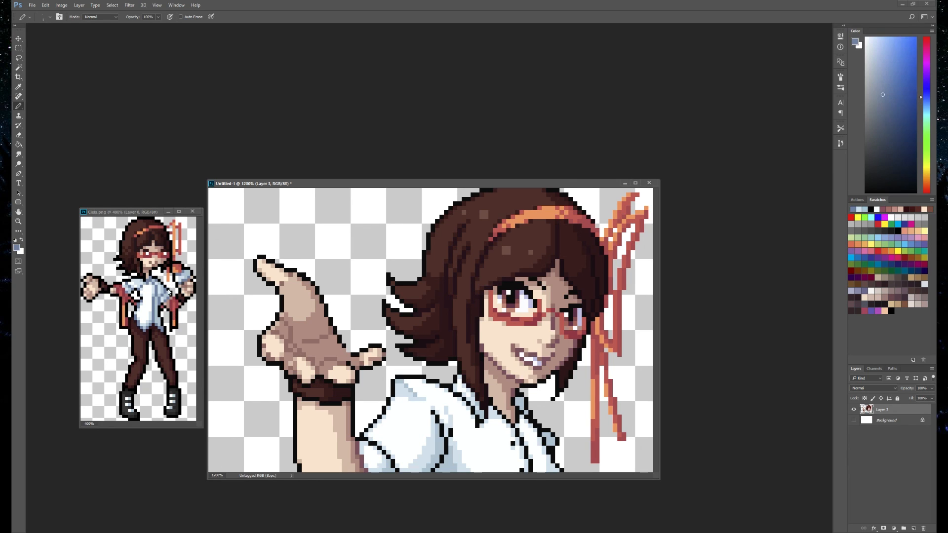
pyautogui.moveTo(433, 412)
pyautogui.mouseDown()
pyautogui.moveTo(451, 430)
pyautogui.moveTo(432, 470)
pyautogui.mouseUp()
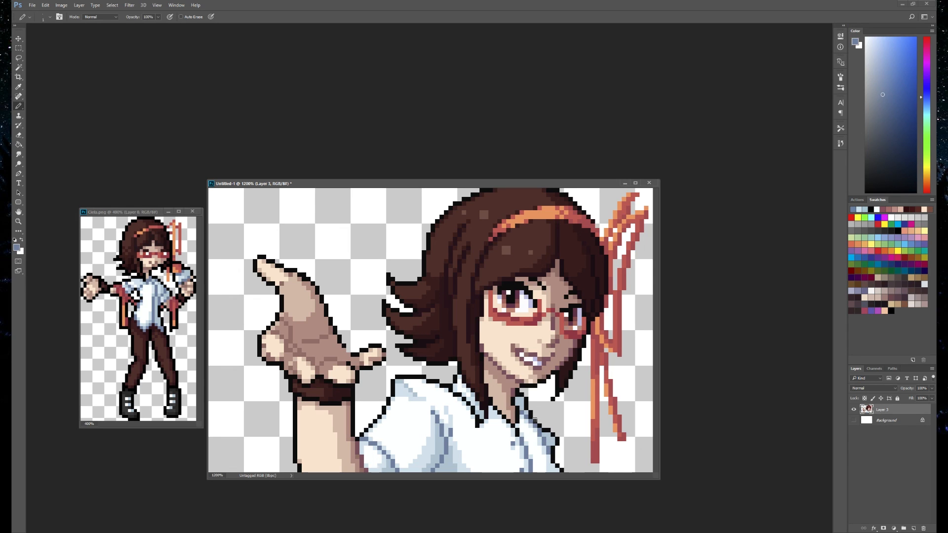
pyautogui.keyDown('alt'); pyautogui.click(516, 411); pyautogui.keyUp('alt')
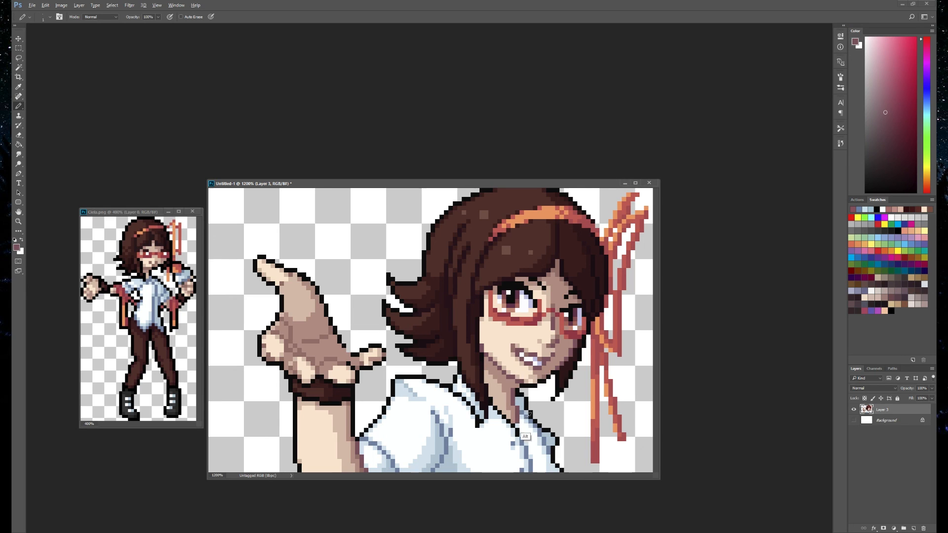
pyautogui.keyDown('alt'); pyautogui.click(526, 436); pyautogui.keyUp('alt')
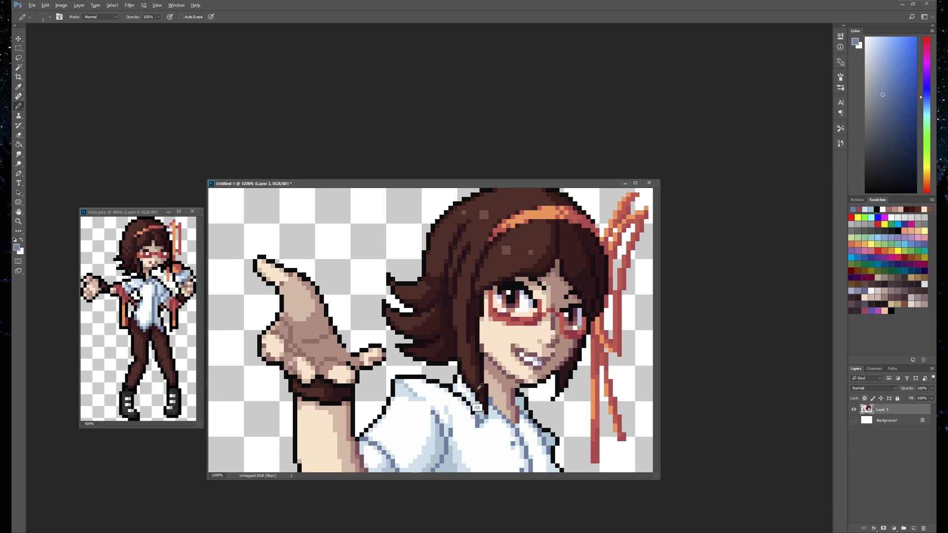
# - Touch up the hair tip over the collar with sampled hair browns and refine the adjoining collar pixels in the shirt's blues
pyautogui.keyDown('alt'); pyautogui.click(476, 395); pyautogui.keyUp('alt')
pyautogui.keyDown('alt'); pyautogui.click(473, 388); pyautogui.keyUp('alt')
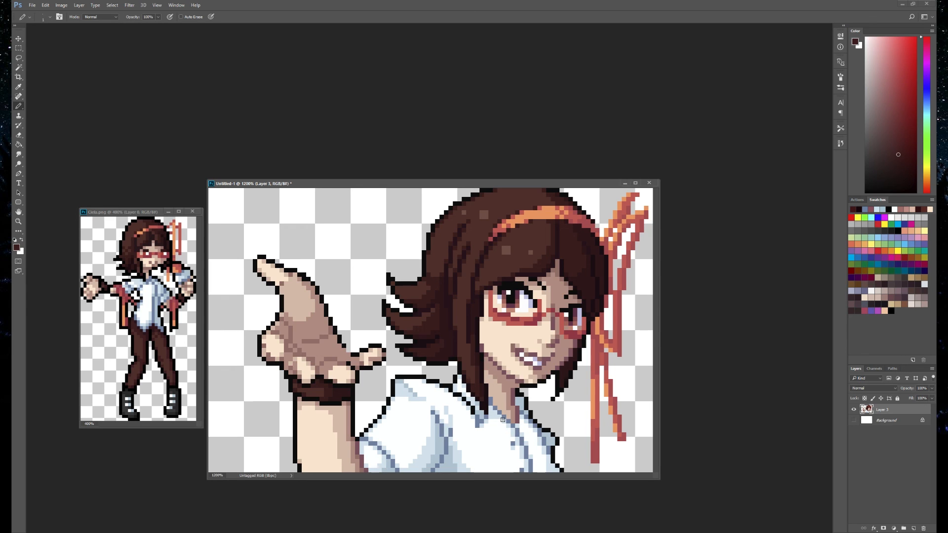
pyautogui.keyDown('alt'); pyautogui.click(479, 397); pyautogui.keyUp('alt')
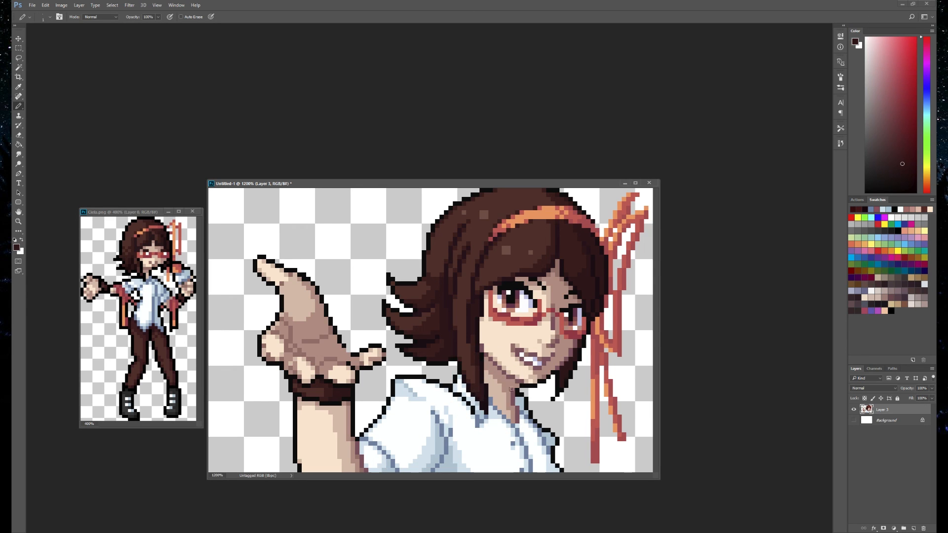
pyautogui.keyDown('alt'); pyautogui.click(482, 410); pyautogui.keyUp('alt')
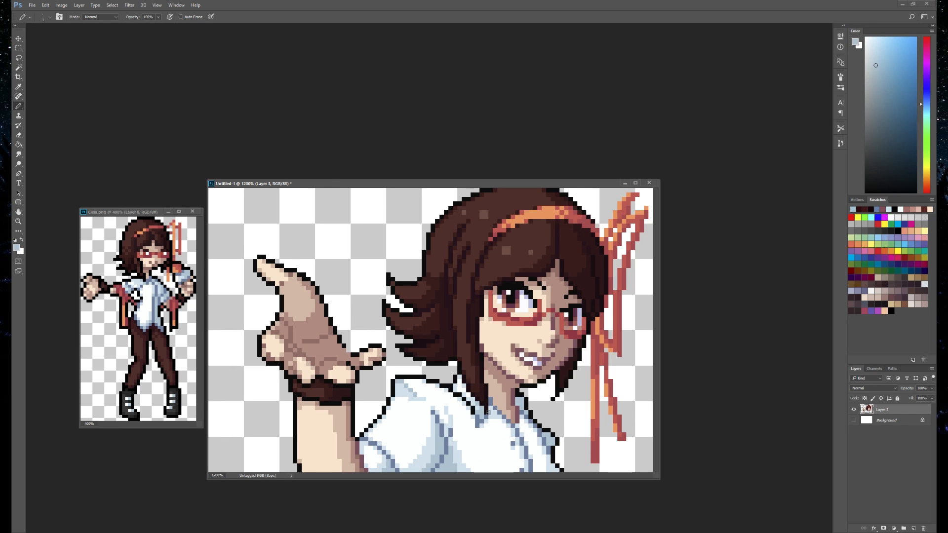
pyautogui.keyDown('alt'); pyautogui.click(493, 414); pyautogui.keyUp('alt')
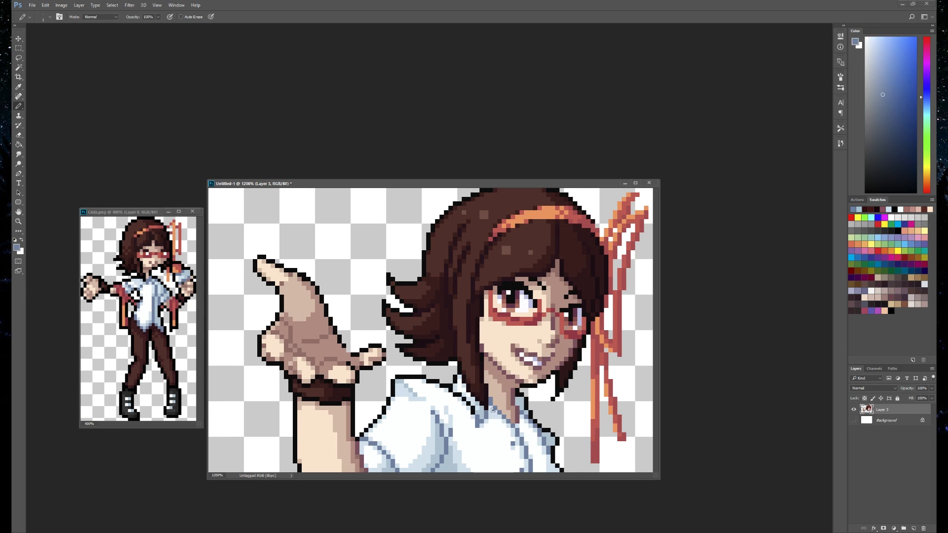
pyautogui.keyDown('alt'); pyautogui.click(484, 410); pyautogui.keyUp('alt')
# - Zoom the portrait and the reference sprite out to 200% and place their windows side by side for comparison
pyautogui.click(18, 221)
pyautogui.click(194, 16)
pyautogui.click(248, 204)
pyautogui.moveTo(228, 183); pyautogui.dragTo(306, 274)
pyautogui.click(171, 274)
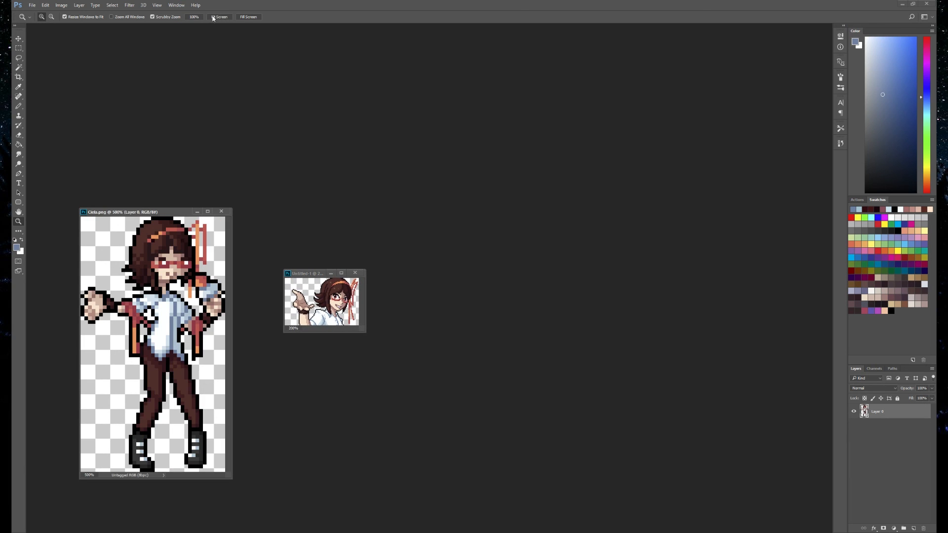
pyautogui.click(218, 17)
pyautogui.click(194, 16)
pyautogui.click(119, 66)
pyautogui.moveTo(99, 30); pyautogui.dragTo(223, 278)
pyautogui.click(194, 17)
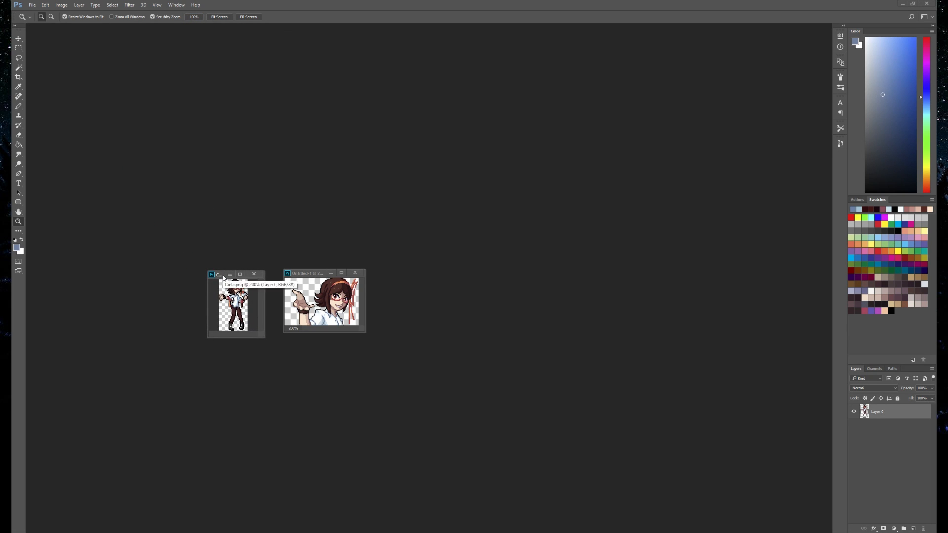
# - Enlarge the portrait to 600% and the reference sprite to 400%, spacing their windows apart for a closer comparison
pyautogui.moveTo(306, 273); pyautogui.dragTo(307, 276)
pyautogui.hotkey('ctrl', '+')
pyautogui.hotkey('ctrl', '+')
pyautogui.hotkey('ctrl', '+')
pyautogui.click(239, 280)
pyautogui.hotkey('ctrl', '+')
pyautogui.hotkey('ctrl', '+')
pyautogui.hotkey('ctrl', '+')
pyautogui.moveTo(240, 275); pyautogui.dragTo(166, 239)
pyautogui.click(423, 278)
pyautogui.hotkey('ctrl', '+')
pyautogui.moveTo(423, 280); pyautogui.dragTo(461, 270)
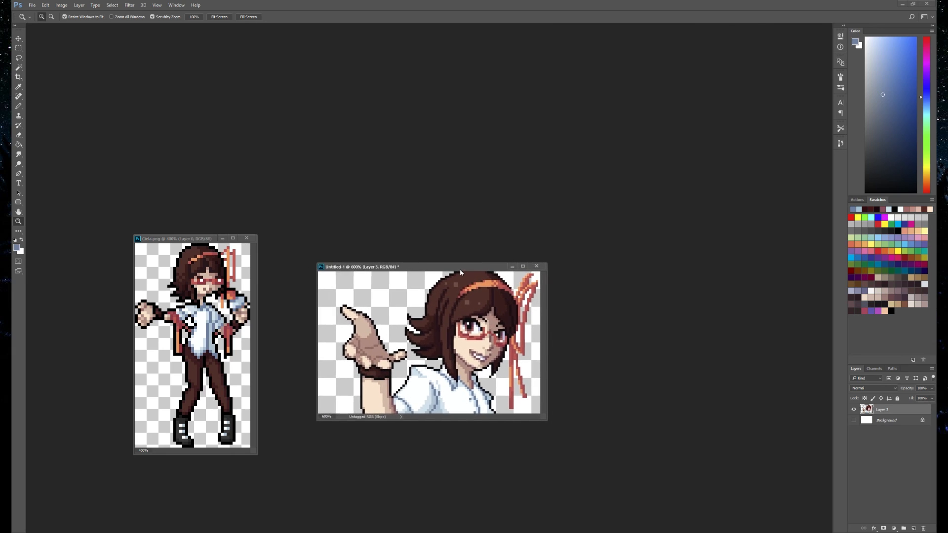